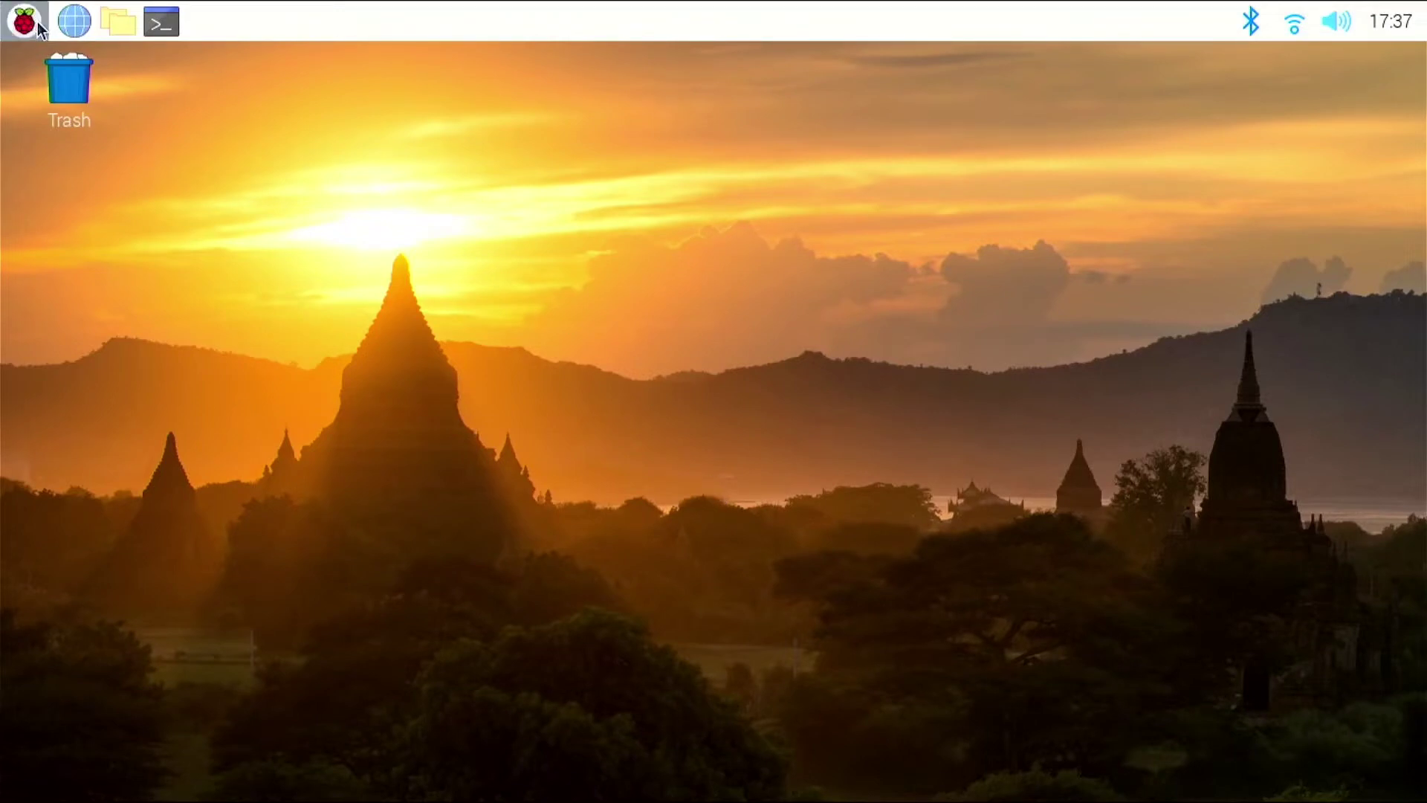
- Launch Chromium, go to manjaro.org and open its Download page
{"action": "left_click", "coordinate": [79, 24]}
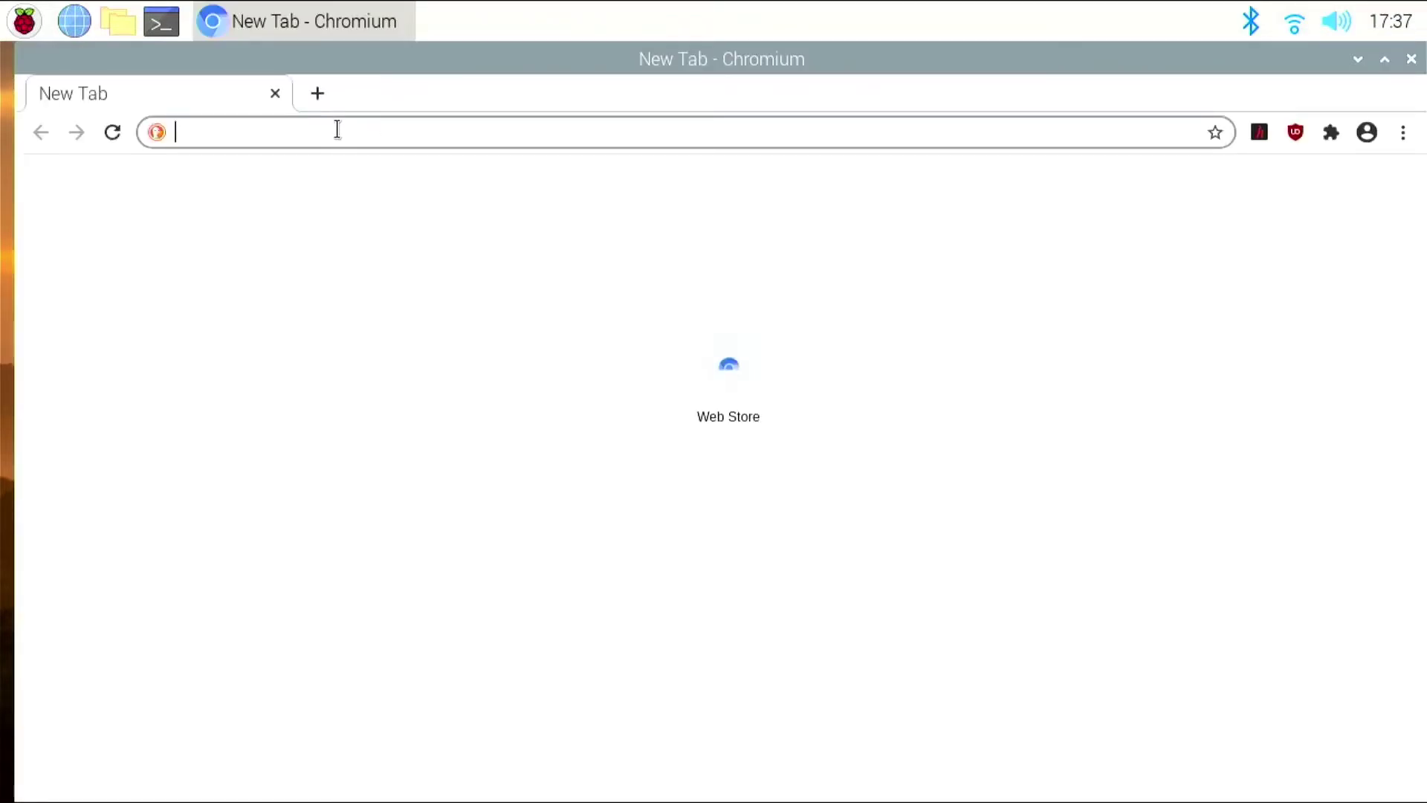
{"action": "type", "text": "manjaro"}
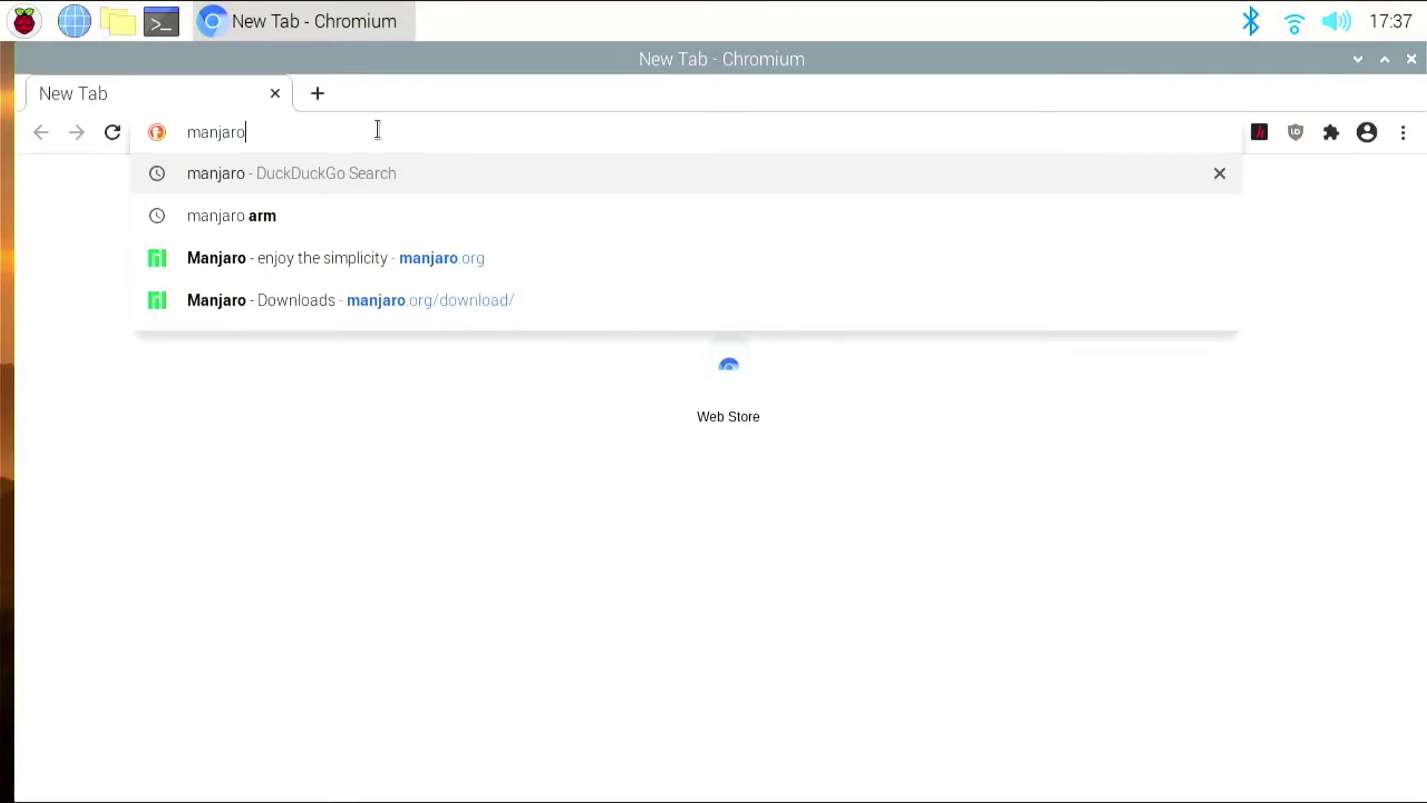
{"action": "left_click", "coordinate": [382, 258]}
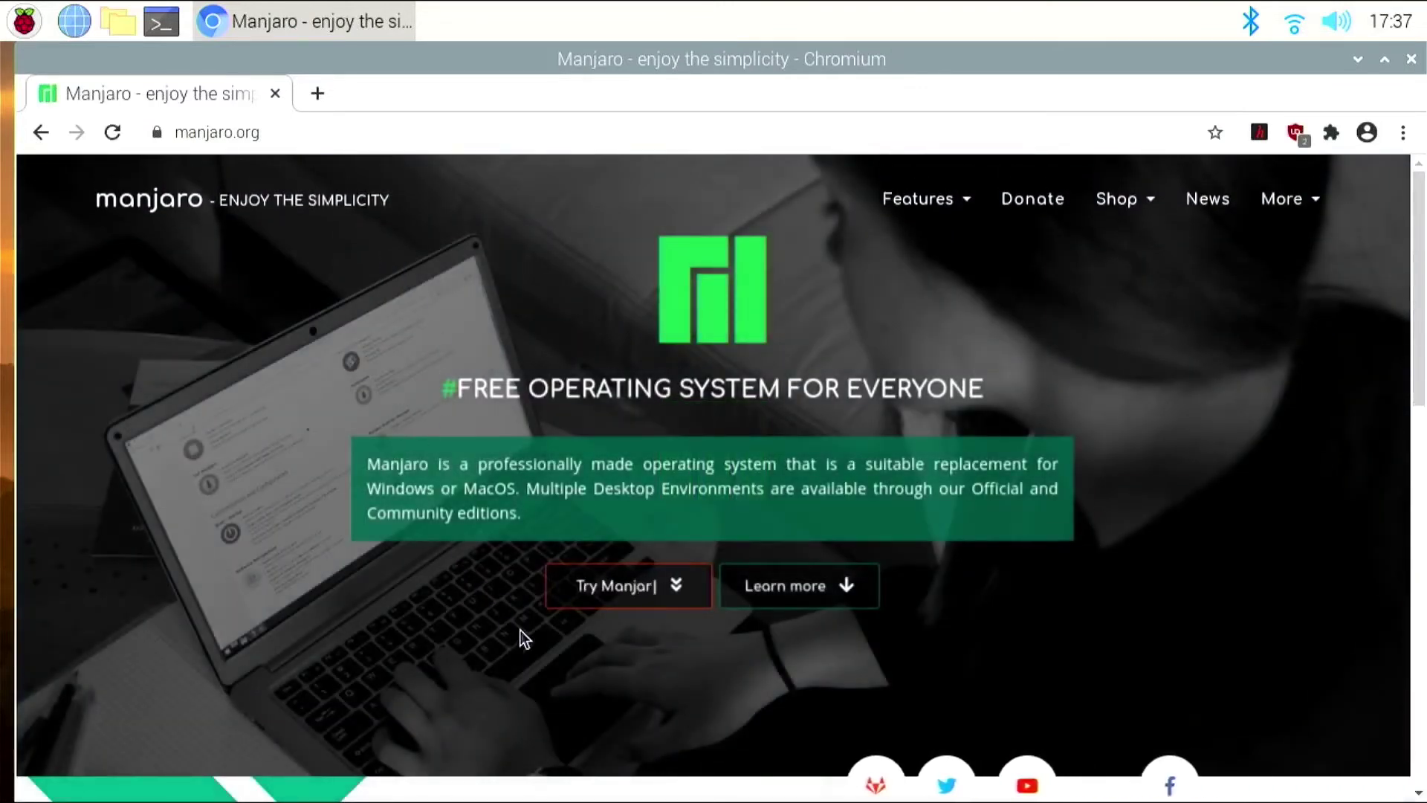
{"action": "left_click", "coordinate": [637, 590]}
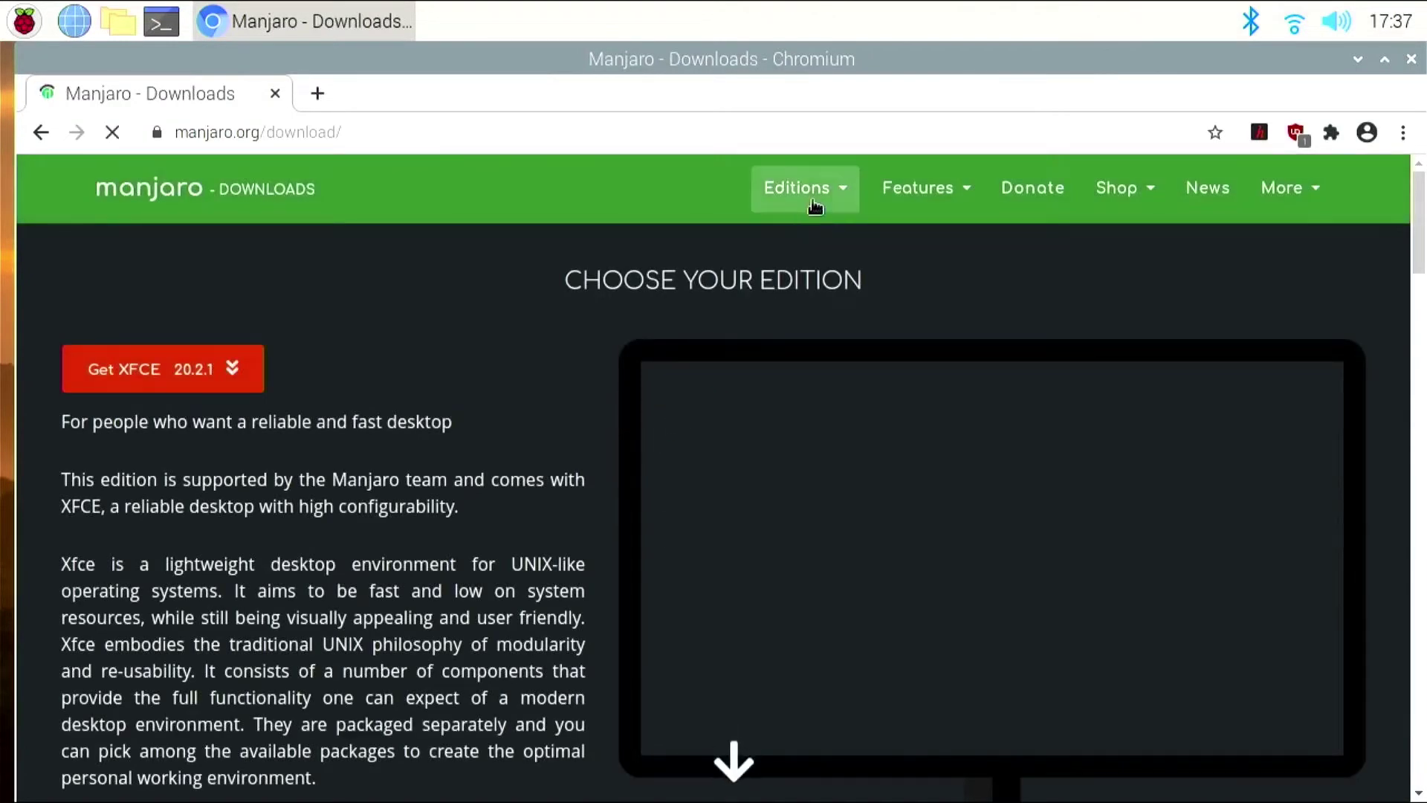
- Choose Editions > ARM > Raspberry Pi 4 and scroll to the Raspberry Pi 4 XFCE 20.12.1 section
{"action": "left_click", "coordinate": [824, 203]}
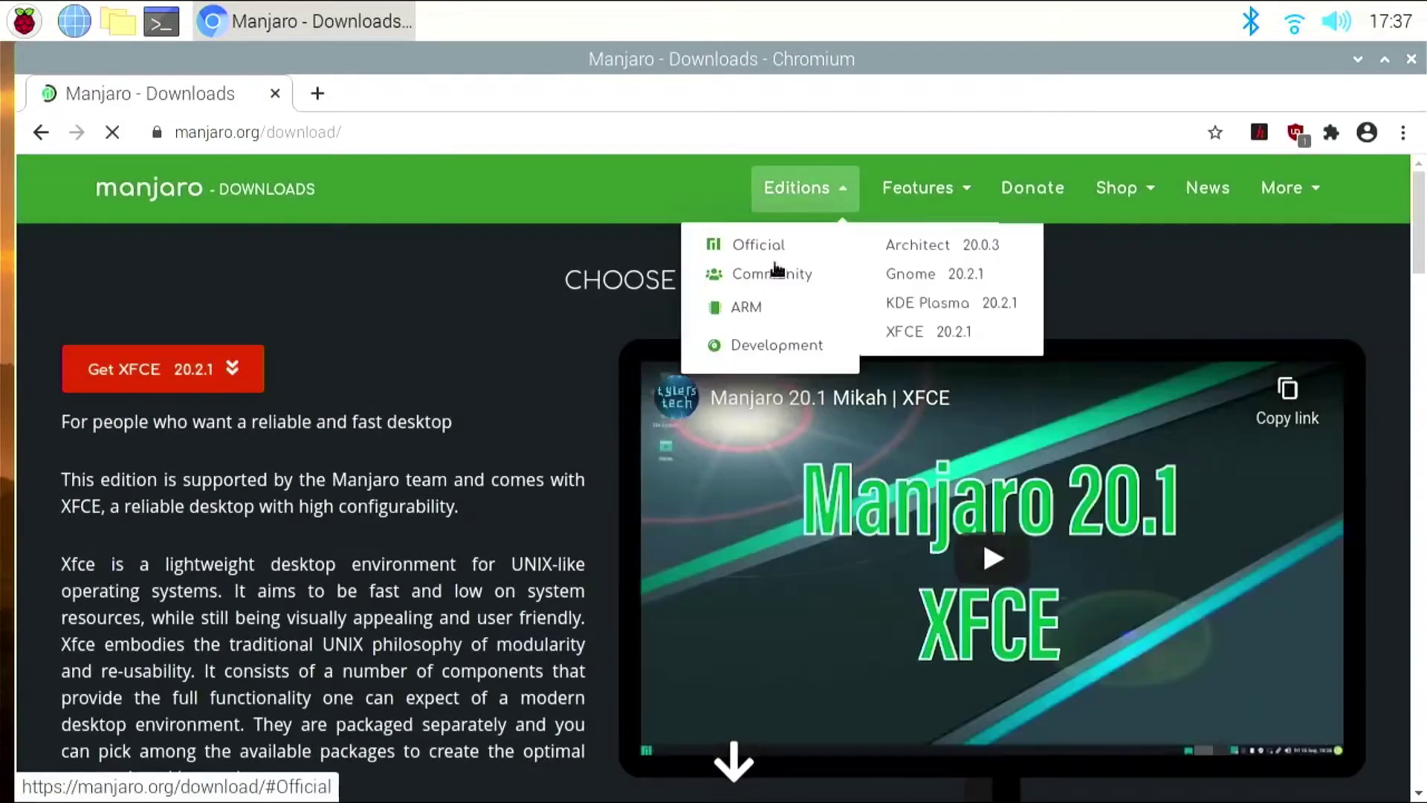
{"action": "mouse_move", "coordinate": [742, 311]}
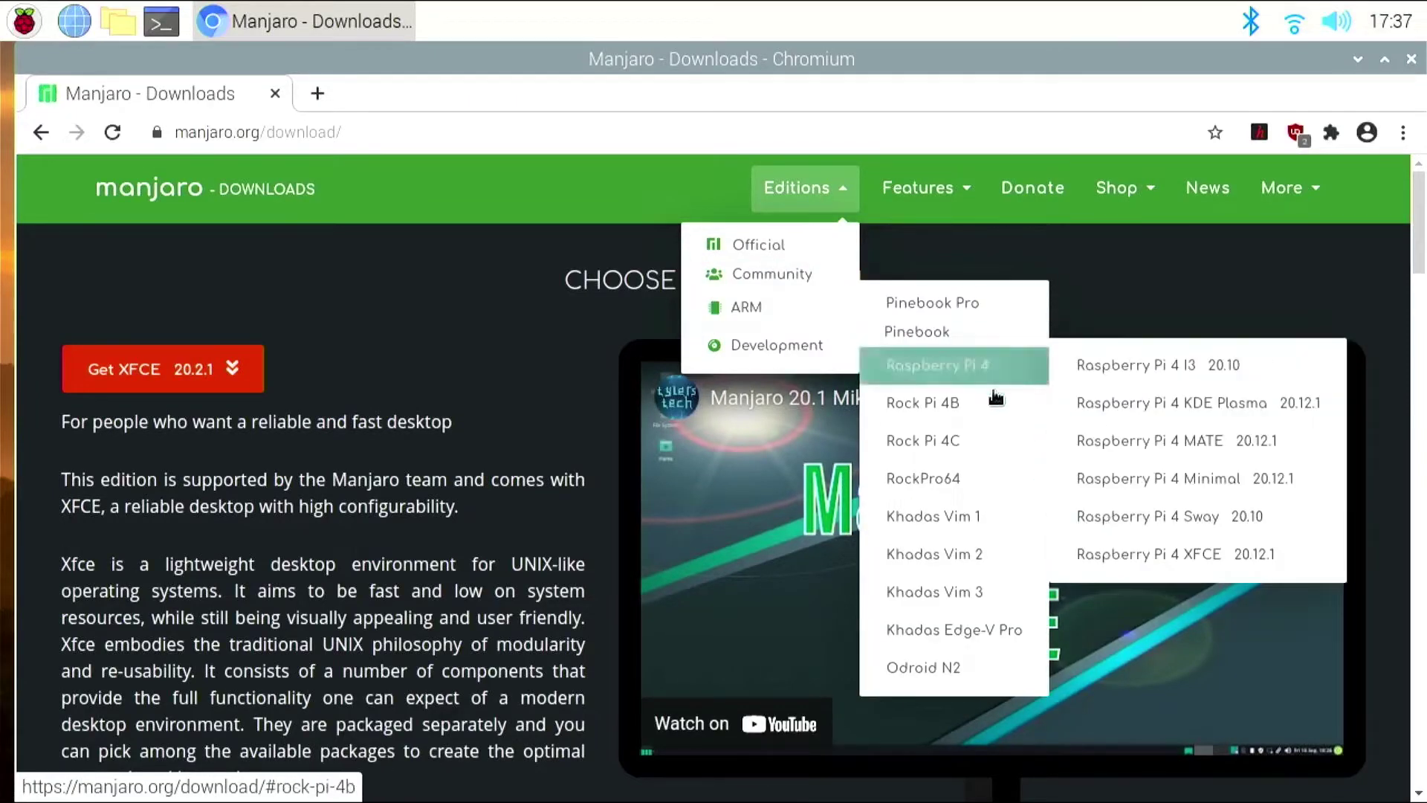
{"action": "left_click", "coordinate": [987, 368]}
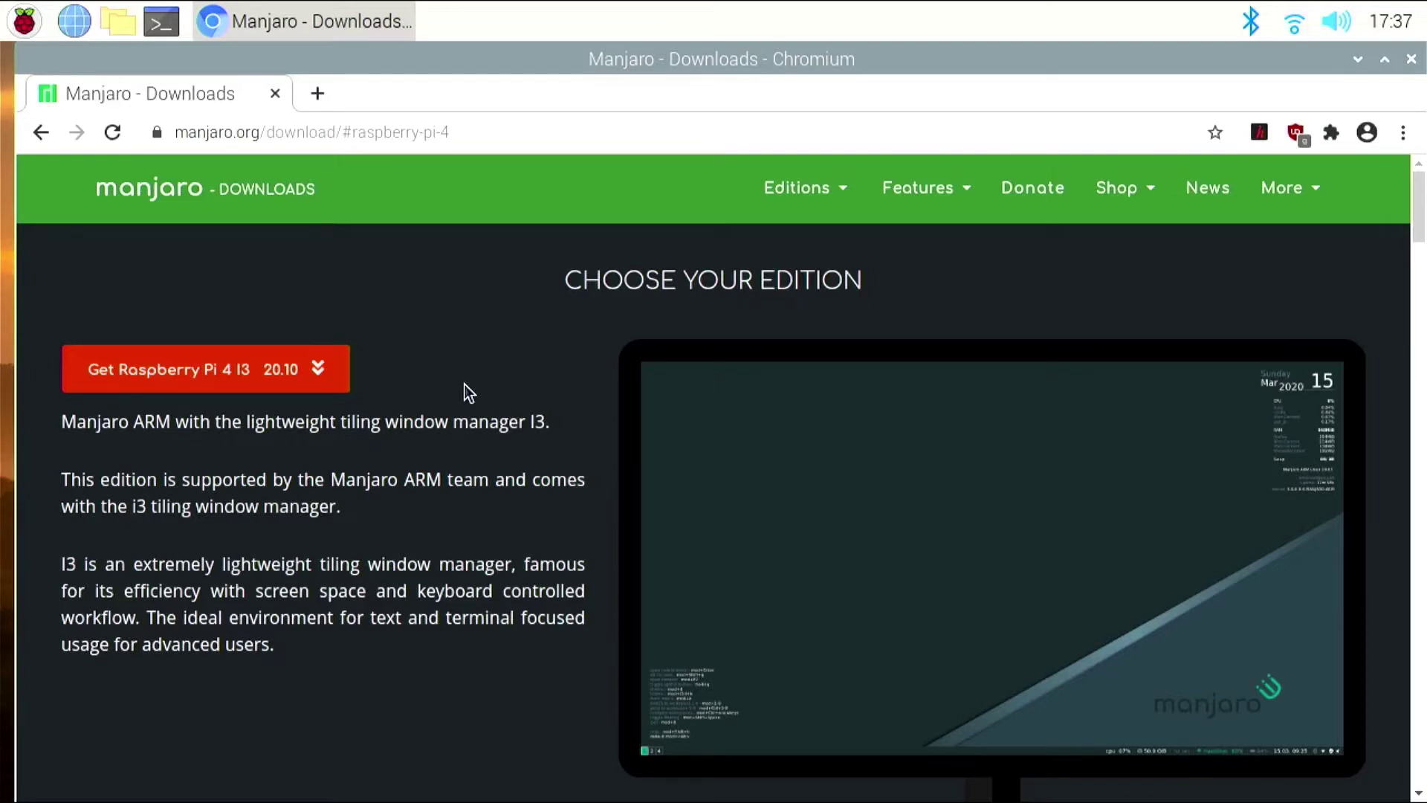
{"action": "scroll", "coordinate": [511, 465], "scroll_direction": "down", "scroll_amount": 10}
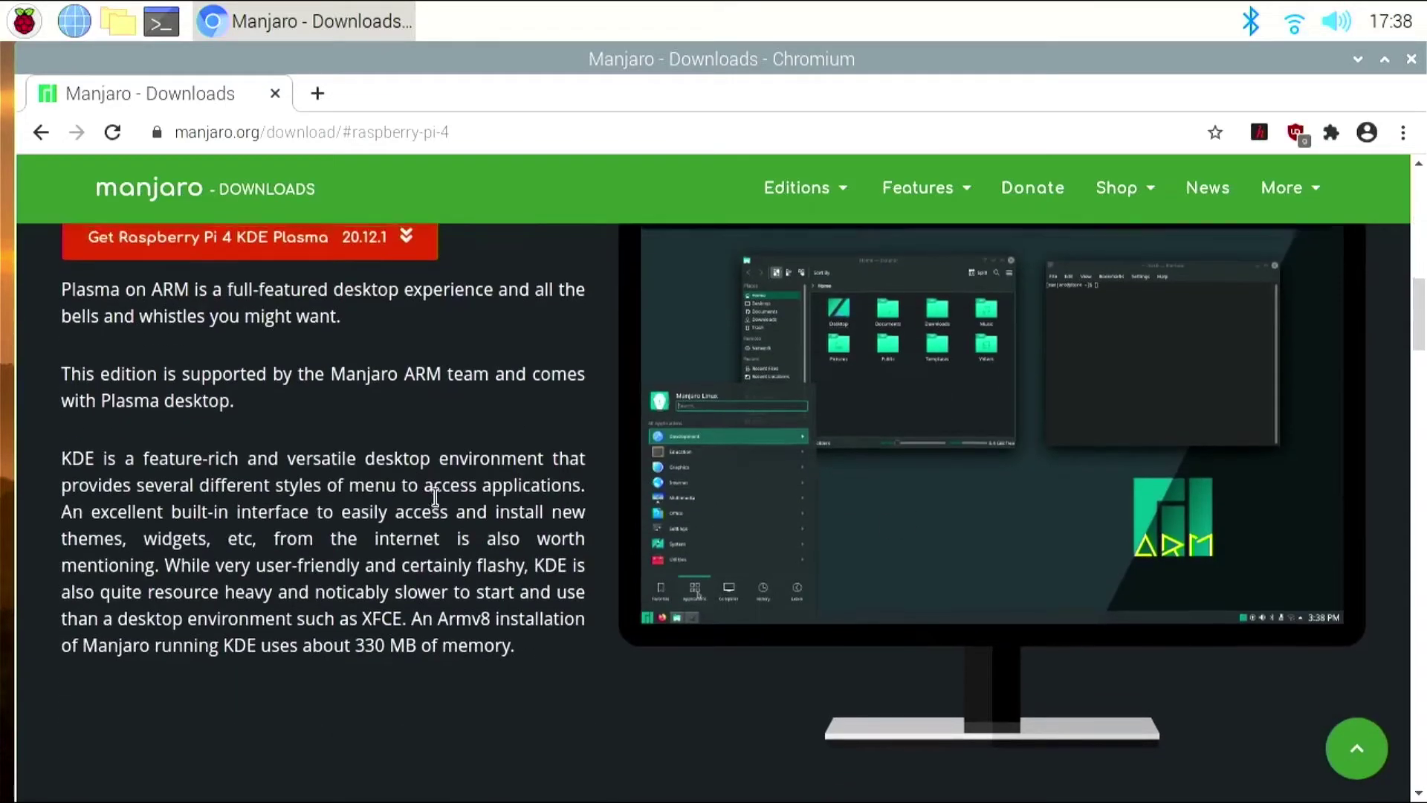
{"action": "scroll", "coordinate": [370, 517], "scroll_direction": "up", "scroll_amount": 3}
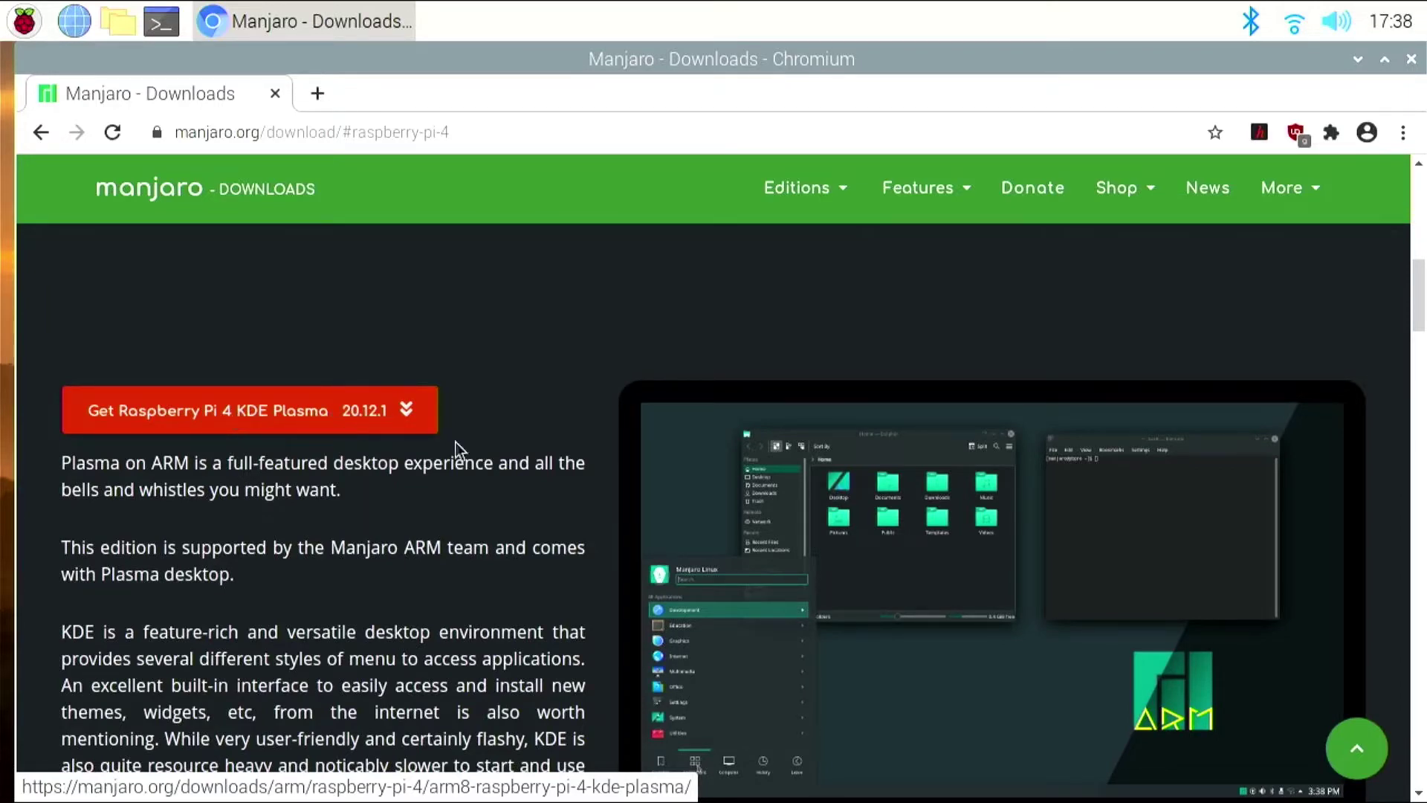
{"action": "scroll", "coordinate": [599, 493], "scroll_direction": "down", "scroll_amount": 5}
{"action": "scroll", "coordinate": [599, 493], "scroll_direction": "up", "scroll_amount": 3}
{"action": "scroll", "coordinate": [600, 494], "scroll_direction": "down", "scroll_amount": 15}
{"action": "scroll", "coordinate": [596, 498], "scroll_direction": "up", "scroll_amount": 4}
{"action": "scroll", "coordinate": [592, 502], "scroll_direction": "down", "scroll_amount": 9}
{"action": "scroll", "coordinate": [241, 468], "scroll_direction": "down", "scroll_amount": 12}
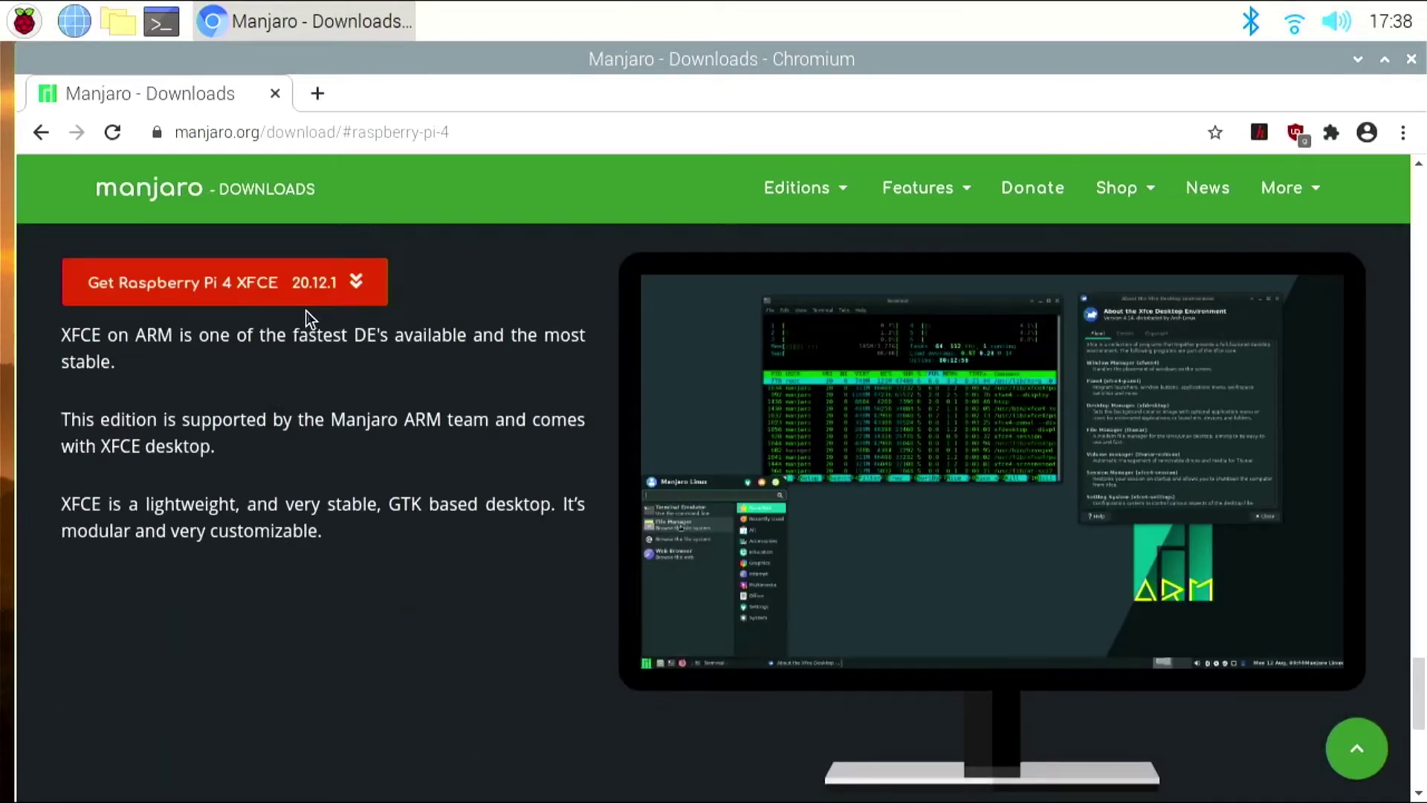
- Download the 64-bit Manjaro-ARM-xfce-rpi4-20.12.1.img.xz image and open a new blank tab
{"action": "left_click", "coordinate": [214, 294]}
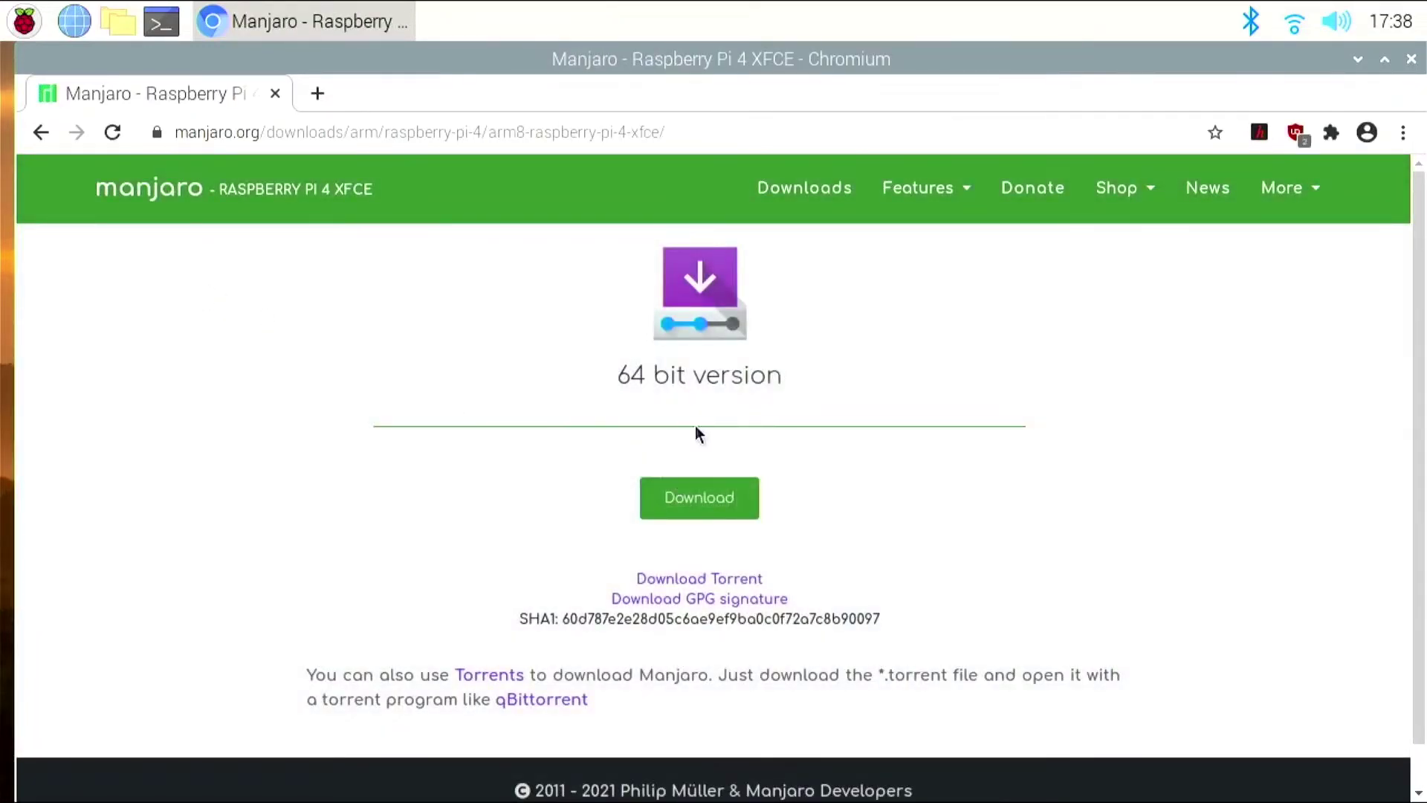
{"action": "left_click", "coordinate": [685, 497]}
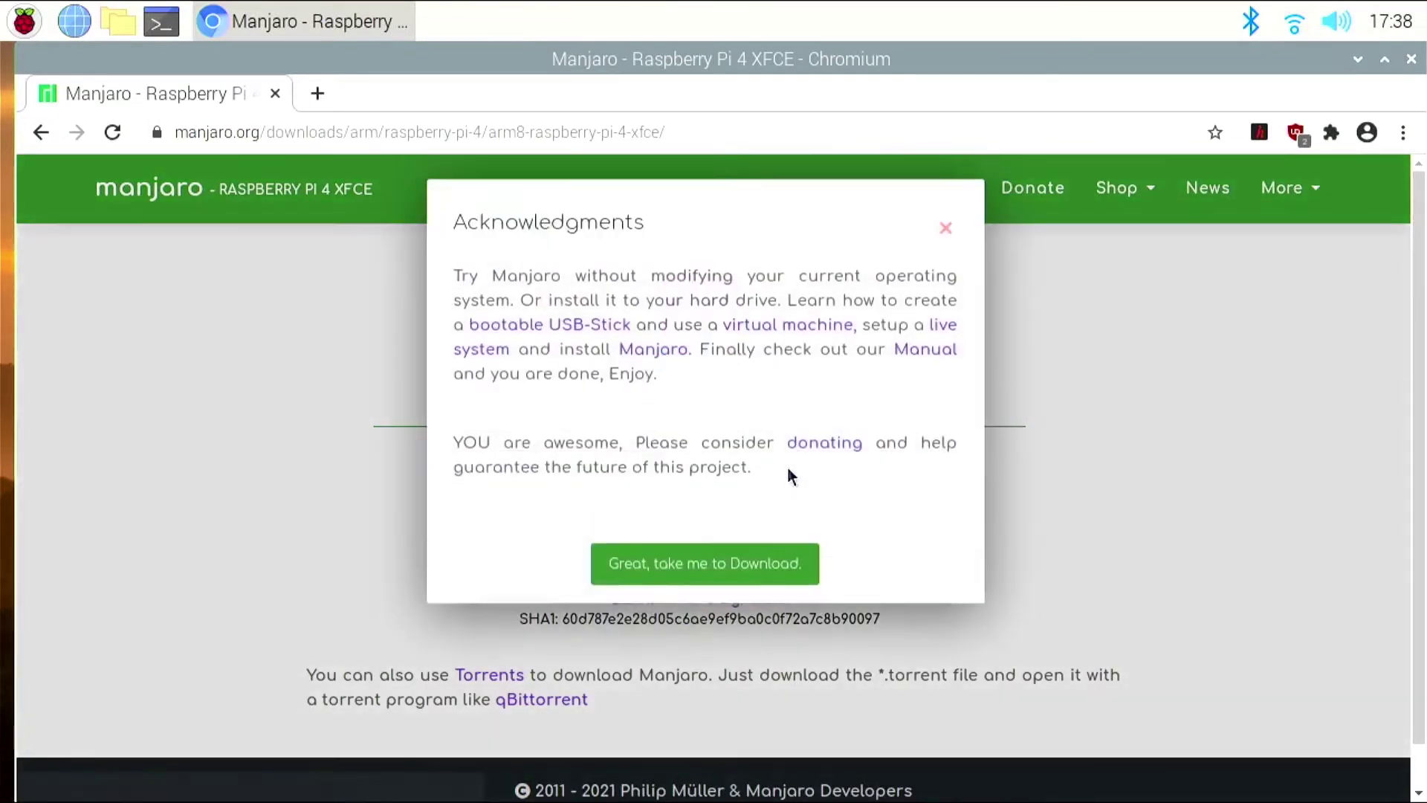
{"action": "left_click", "coordinate": [721, 580]}
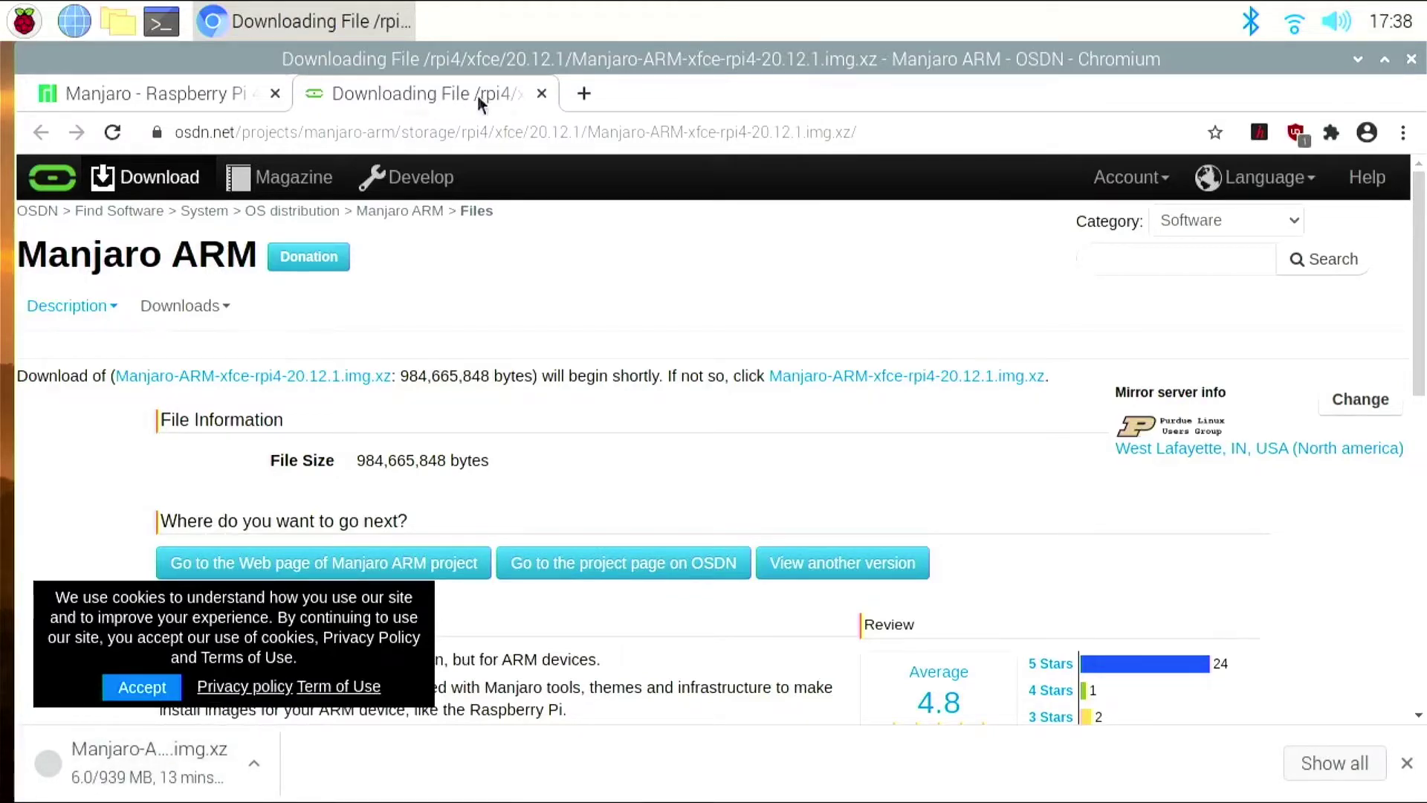
{"action": "left_click", "coordinate": [584, 93]}
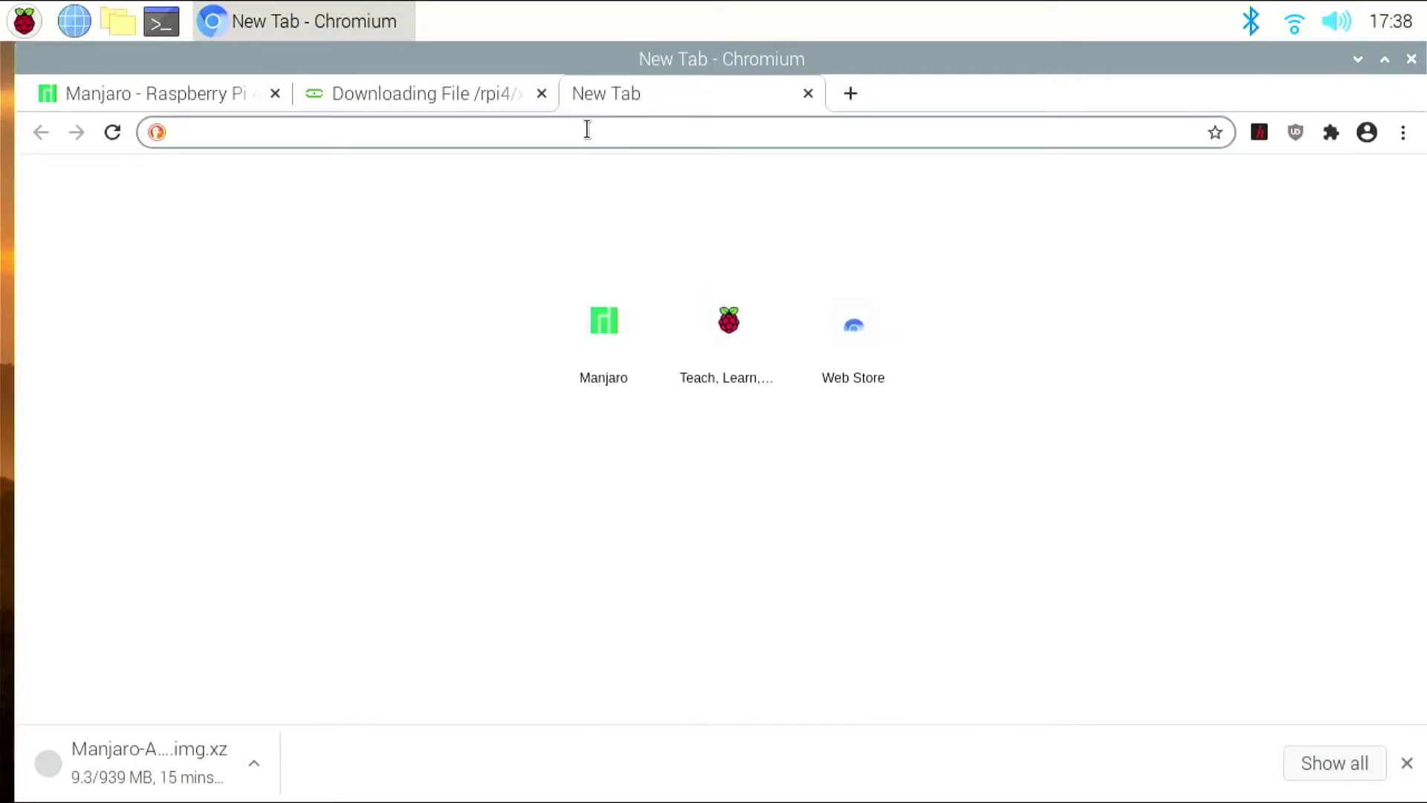
- Go to raspberrypi.org's Software page and scroll to the Raspberry Pi Imager install instructions
{"action": "type", "text": "rasp"}
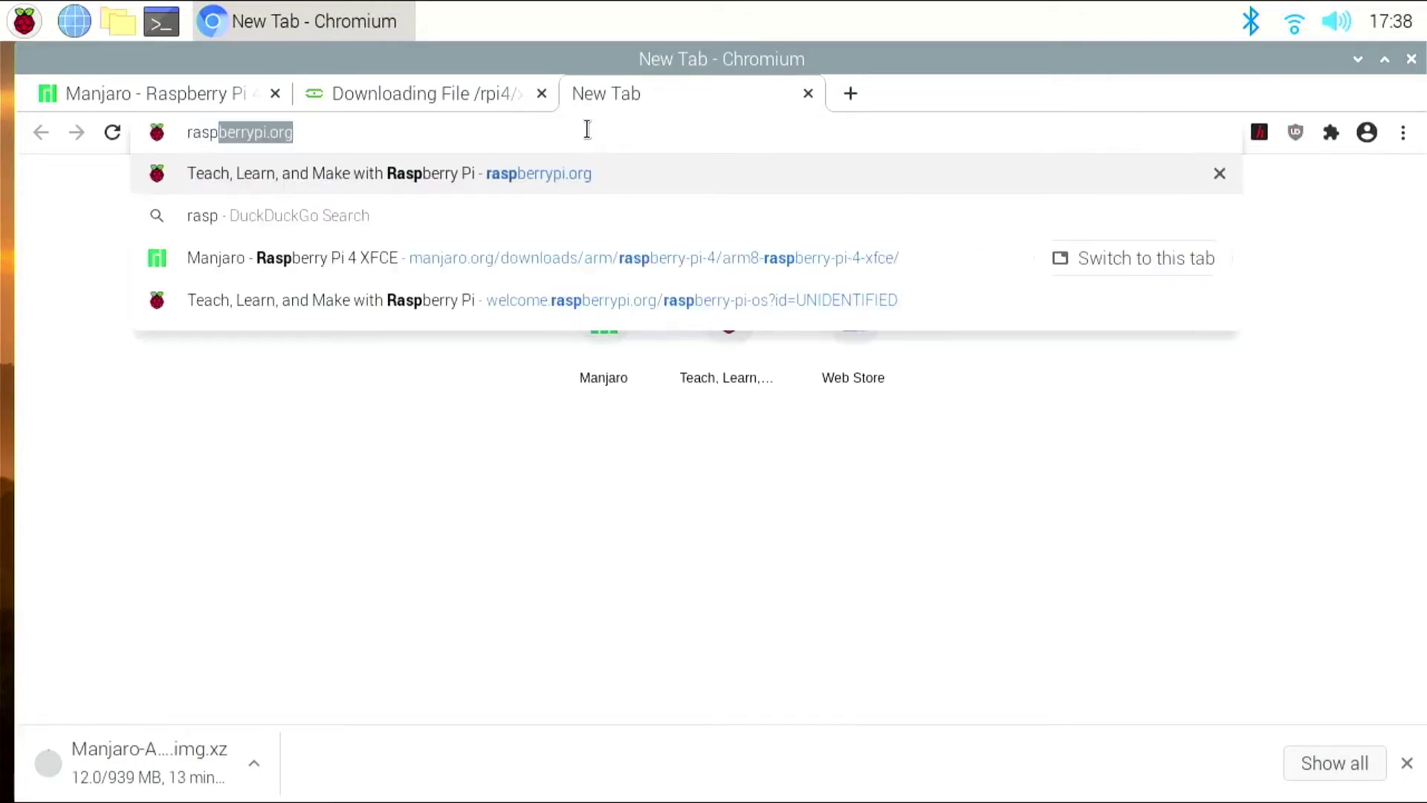
{"action": "key", "text": "Return"}
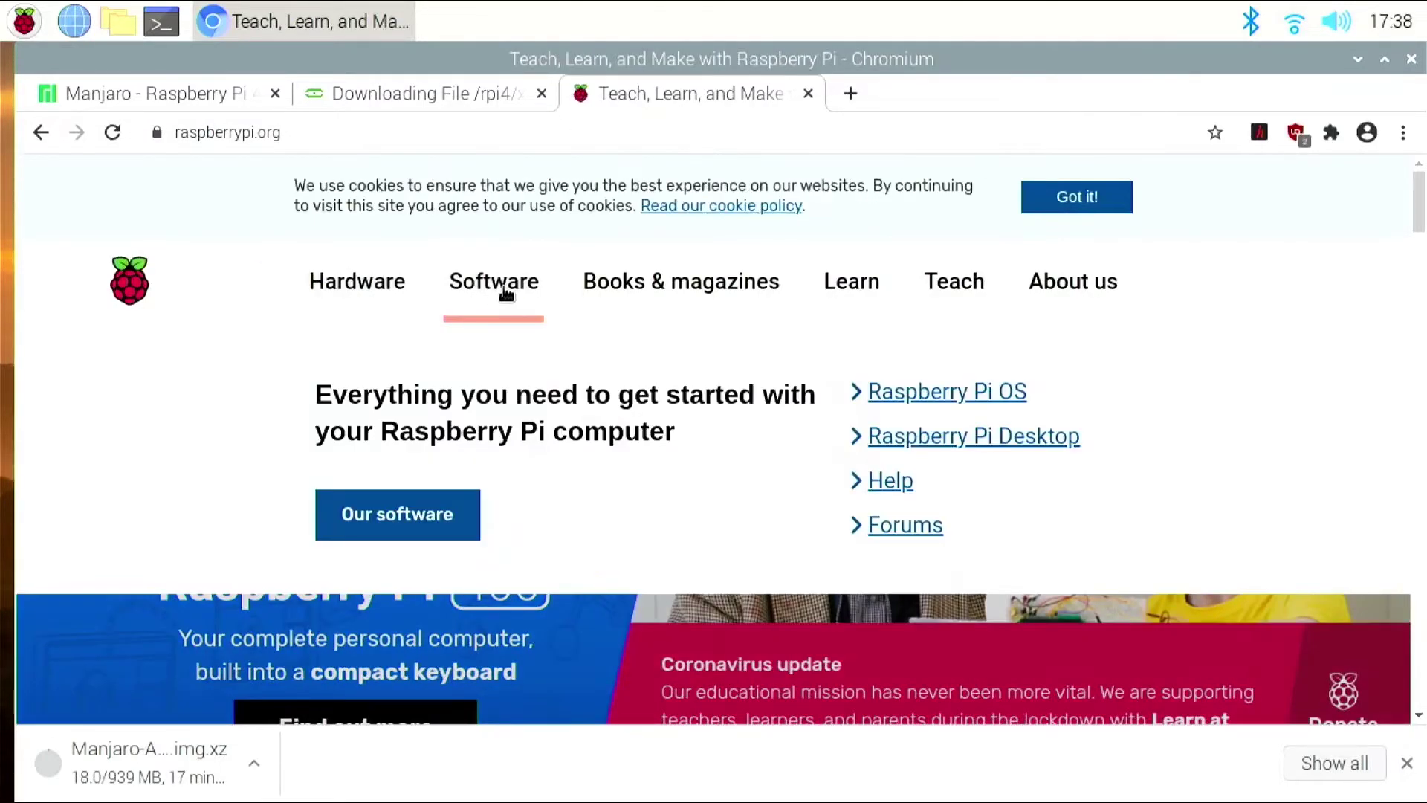
{"action": "left_click", "coordinate": [530, 415]}
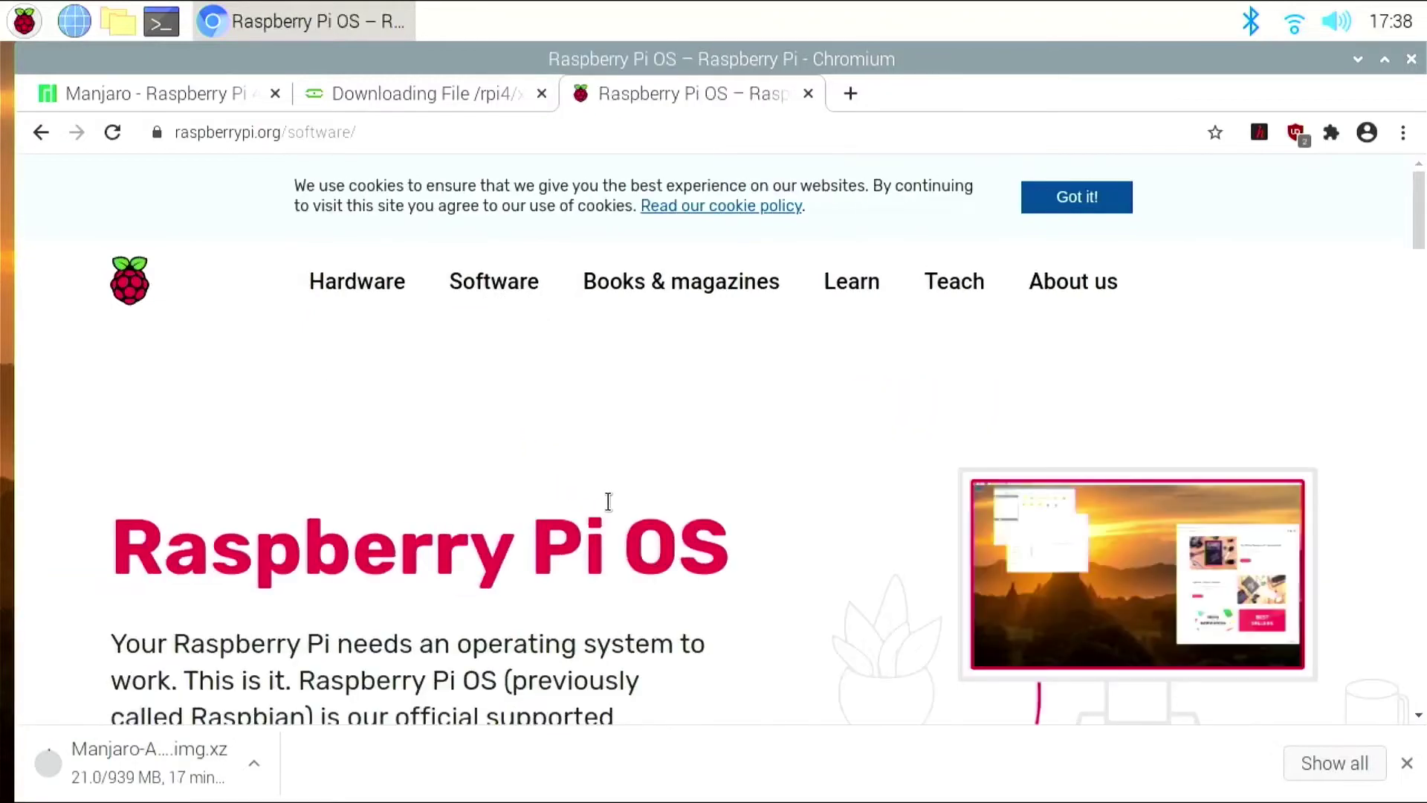
{"action": "scroll", "coordinate": [609, 498], "scroll_direction": "down", "scroll_amount": 5}
{"action": "scroll", "coordinate": [609, 500], "scroll_direction": "down", "scroll_amount": 10}
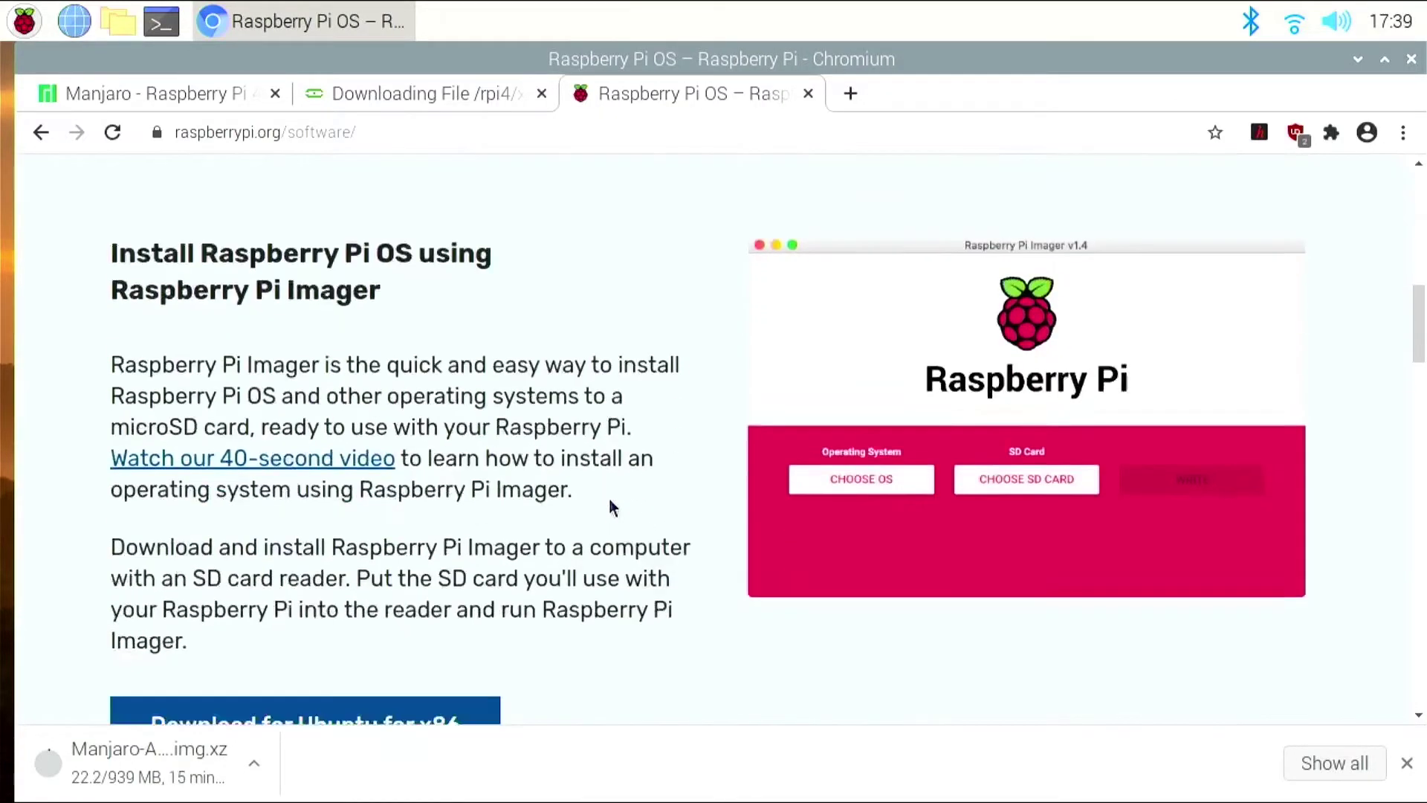
{"action": "scroll", "coordinate": [610, 500], "scroll_direction": "up", "scroll_amount": 3}
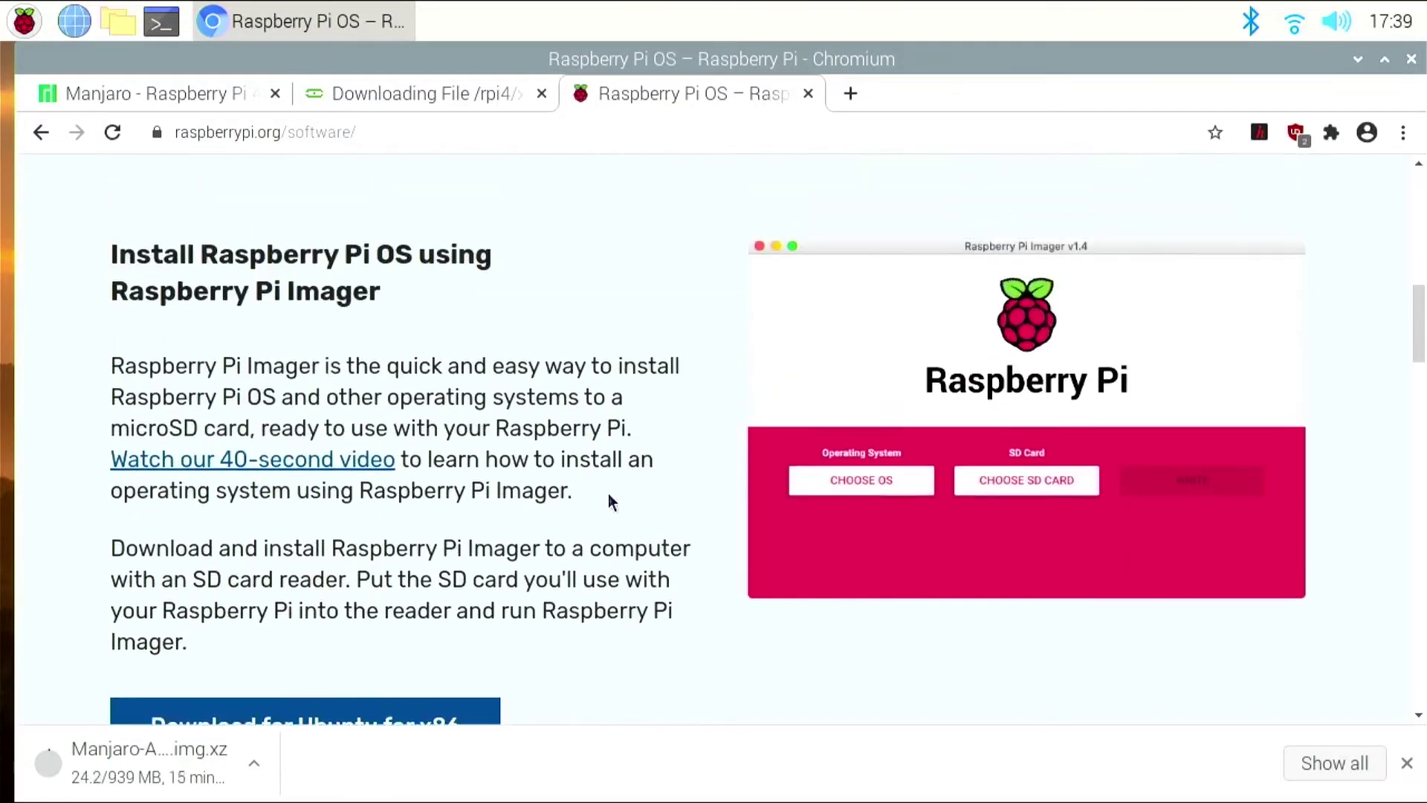
{"action": "scroll", "coordinate": [608, 493], "scroll_direction": "down", "scroll_amount": 2}
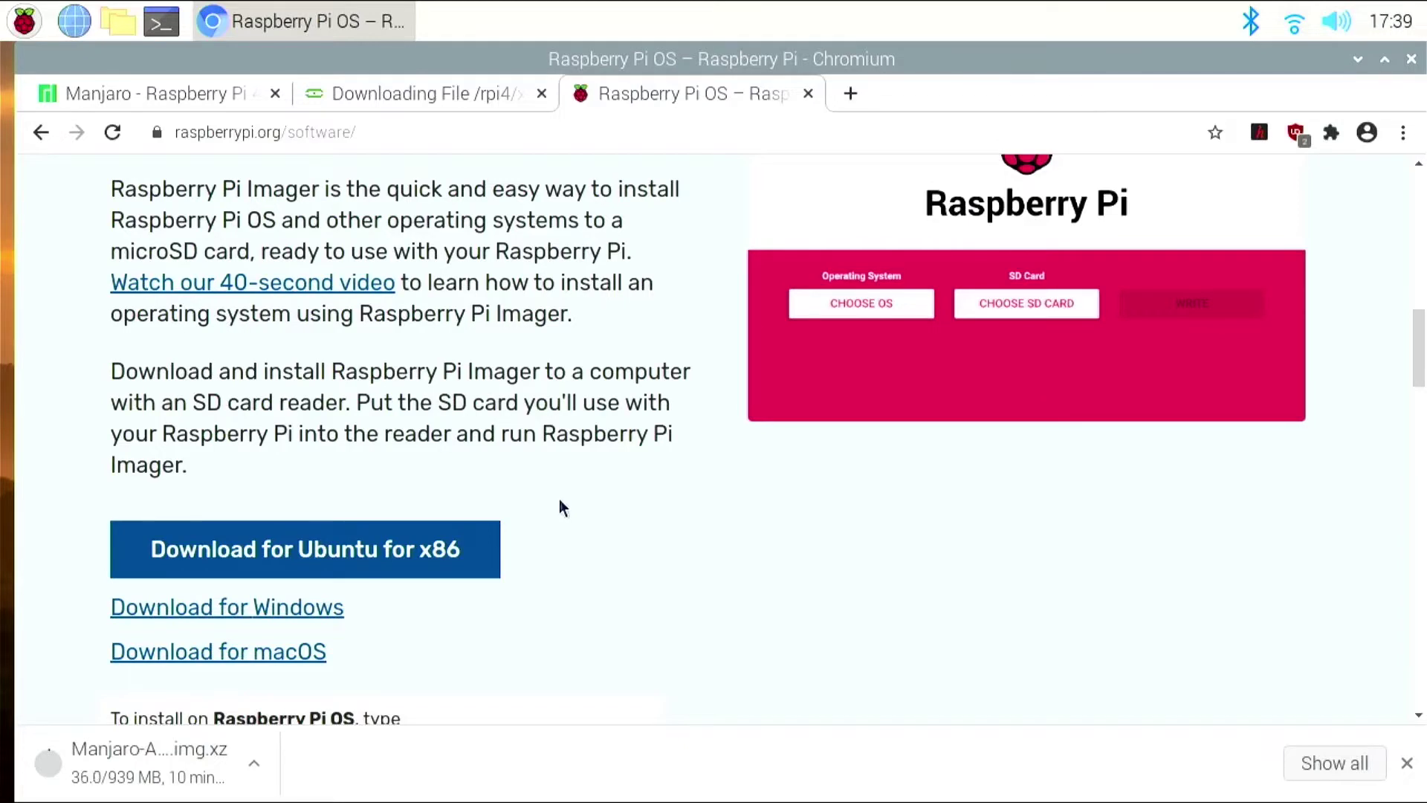
{"action": "scroll", "coordinate": [559, 506], "scroll_direction": "down", "scroll_amount": 2}
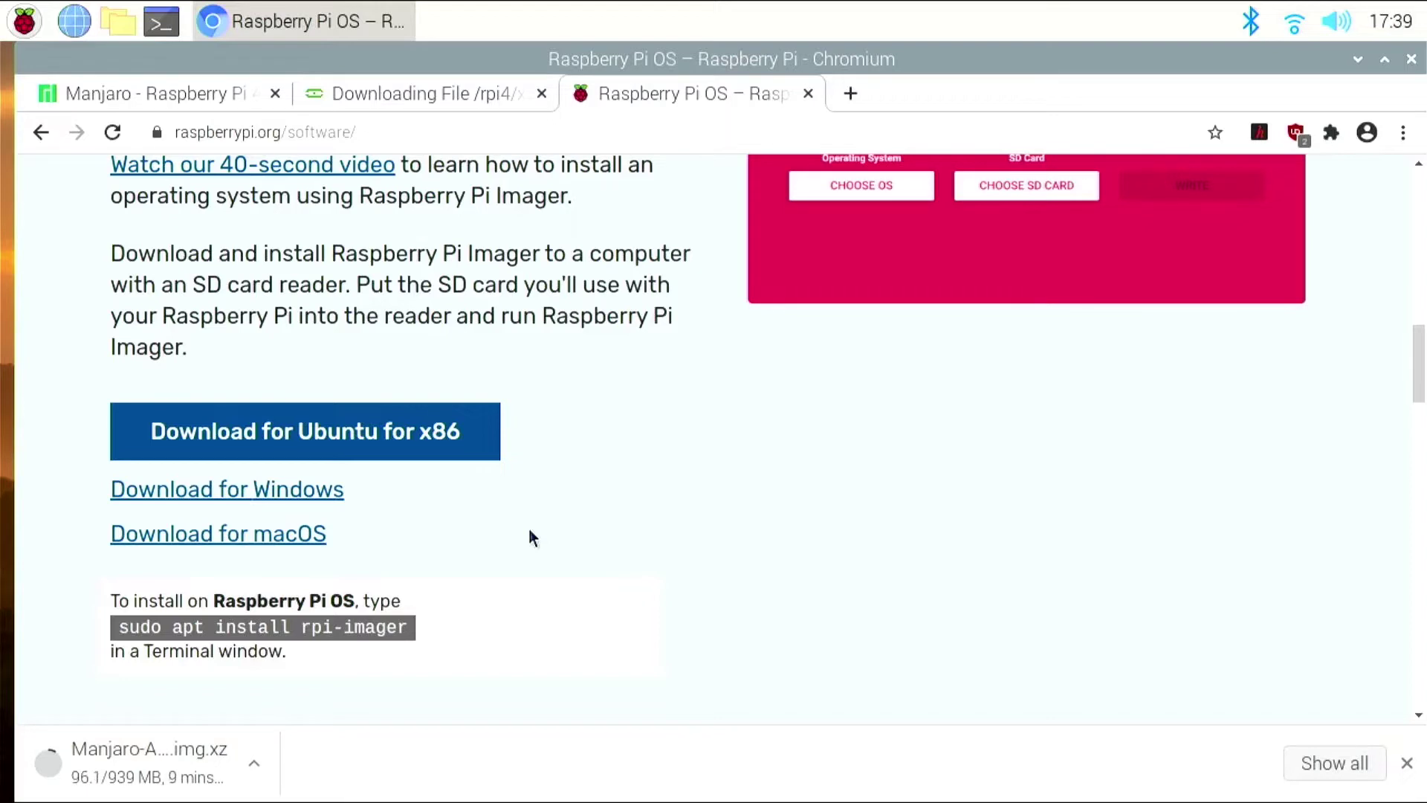
- In a terminal, run 'sudo apt install rpi-imager', confirm with y, then exit the terminal
{"action": "left_click", "coordinate": [179, 25]}
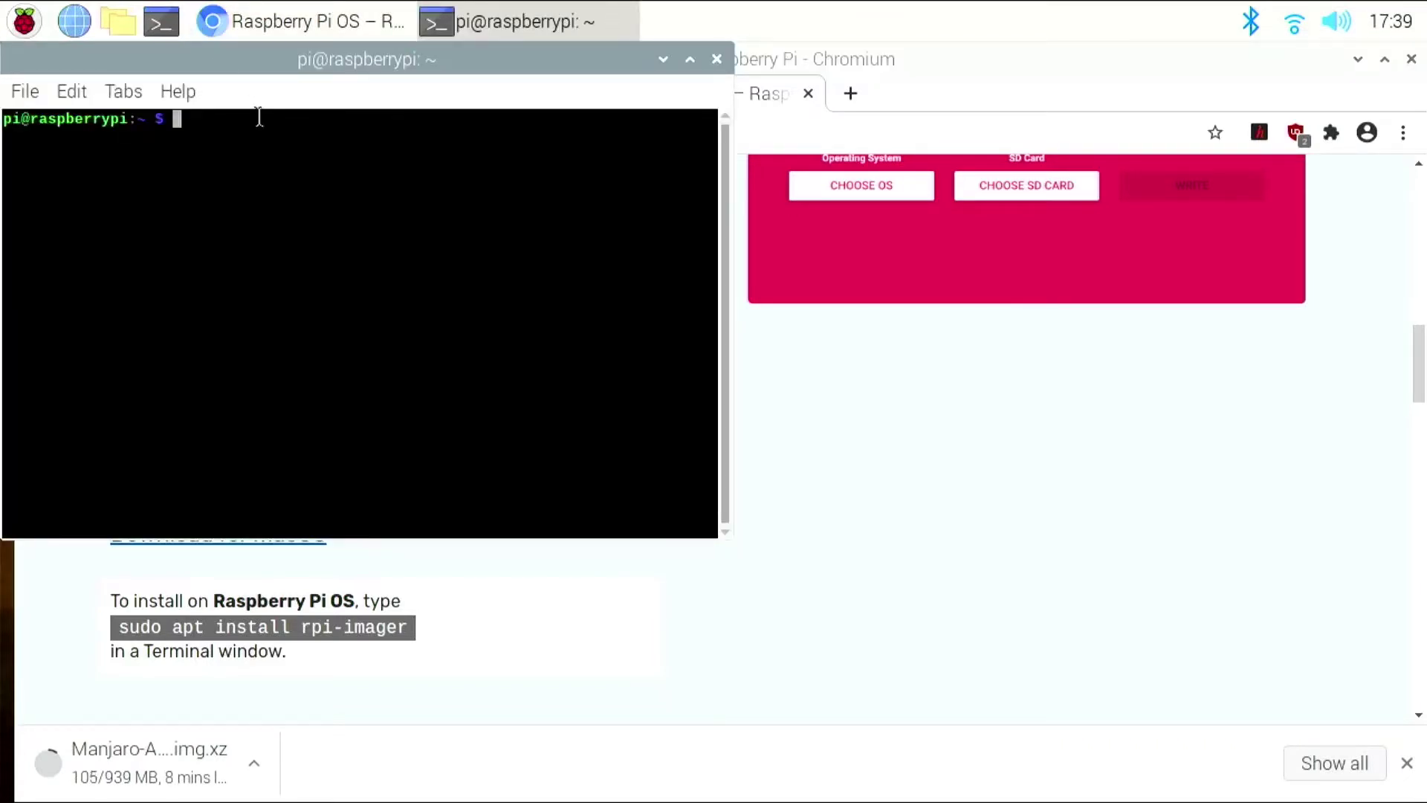
{"action": "type", "text": "sudo apt install"}
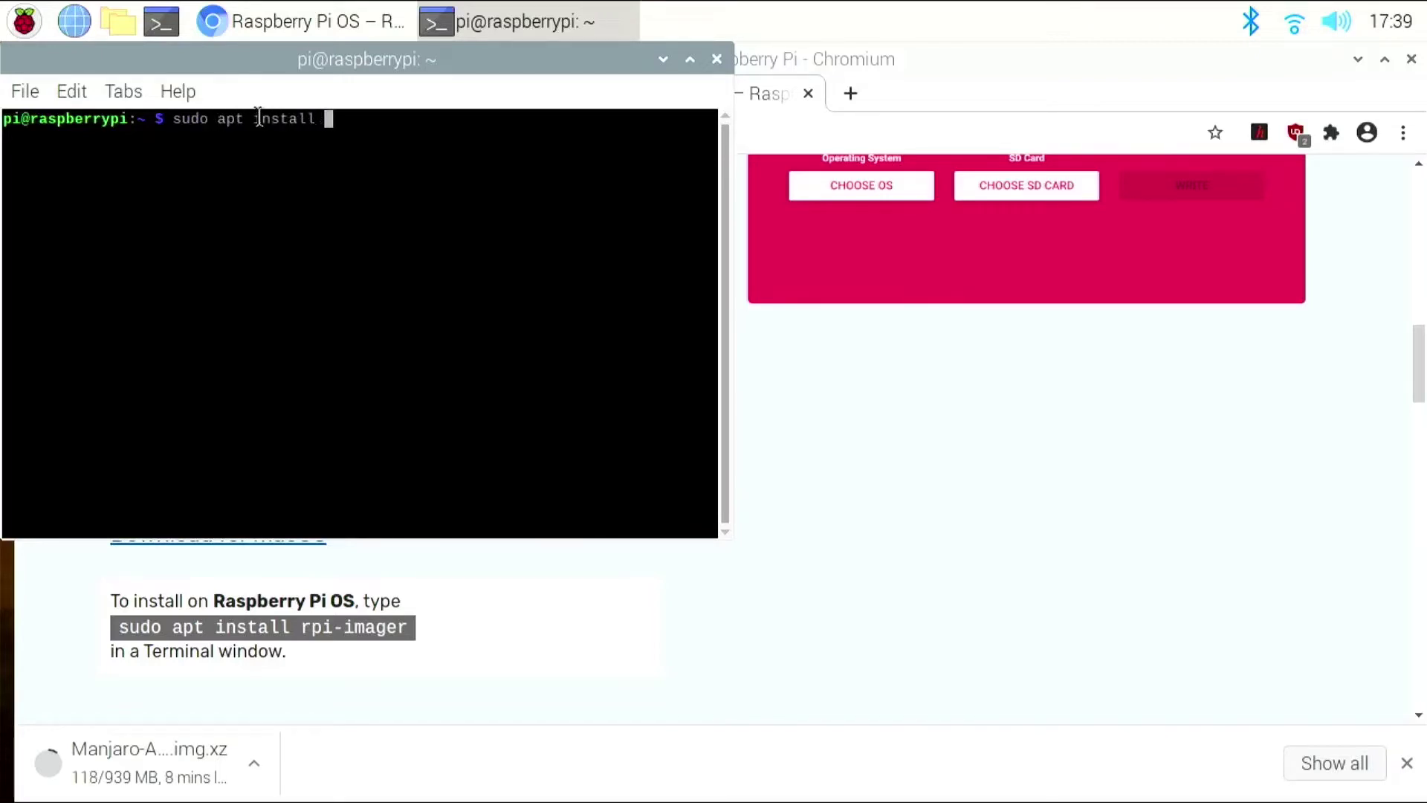
{"action": "type", "text": " rpi-imager"}
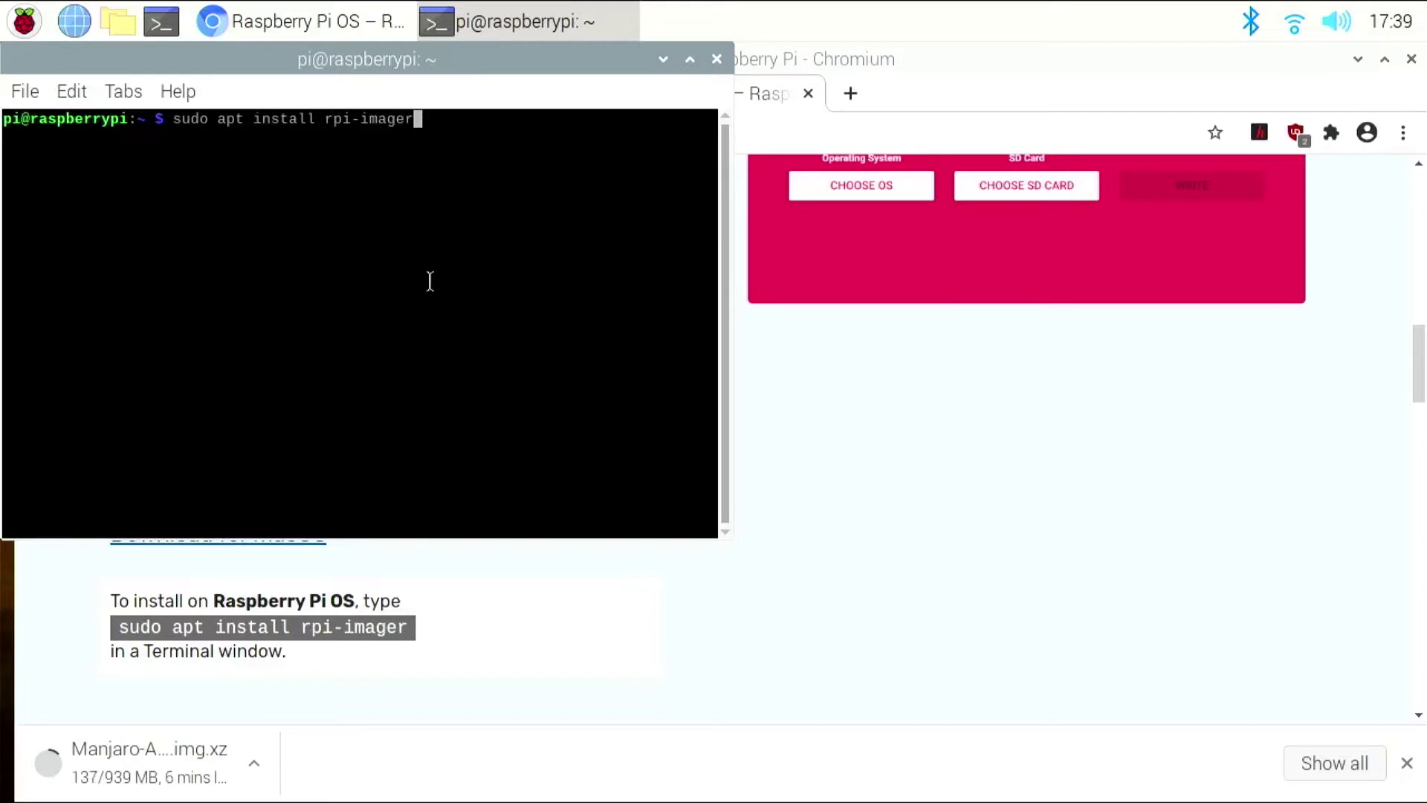
{"action": "key", "text": "Return"}
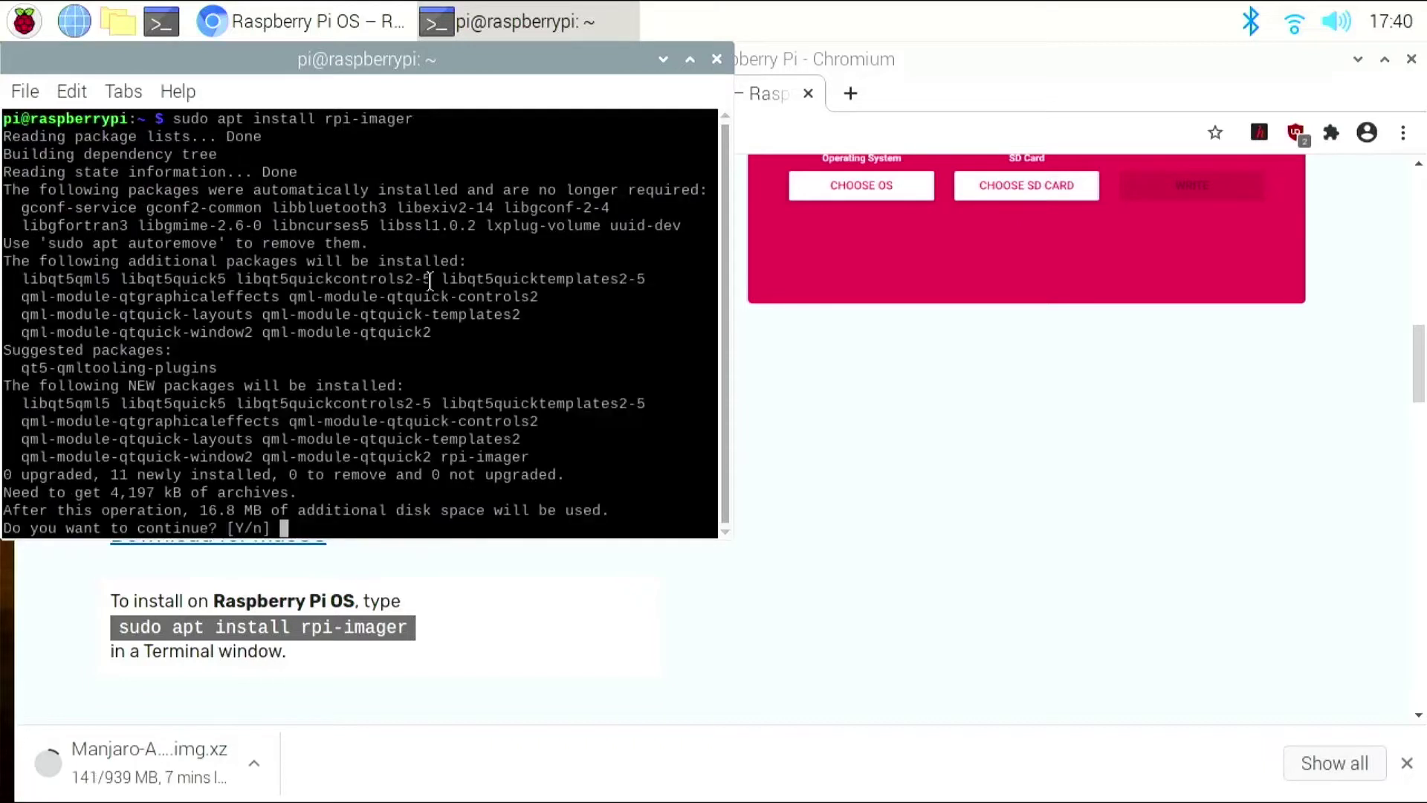
{"action": "type", "text": "y"}
{"action": "key", "text": "Return"}
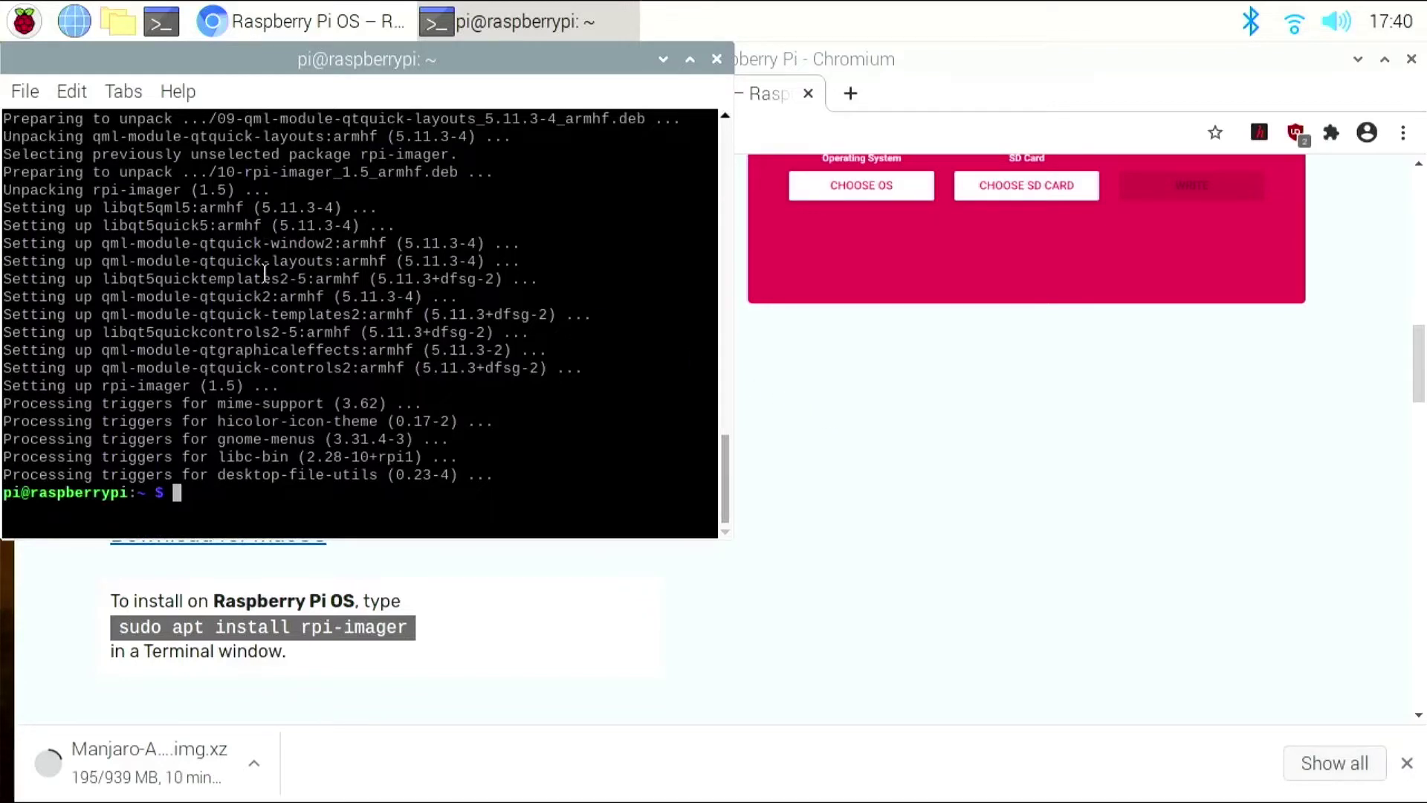
{"action": "type", "text": "exit"}
{"action": "key", "text": "Return"}
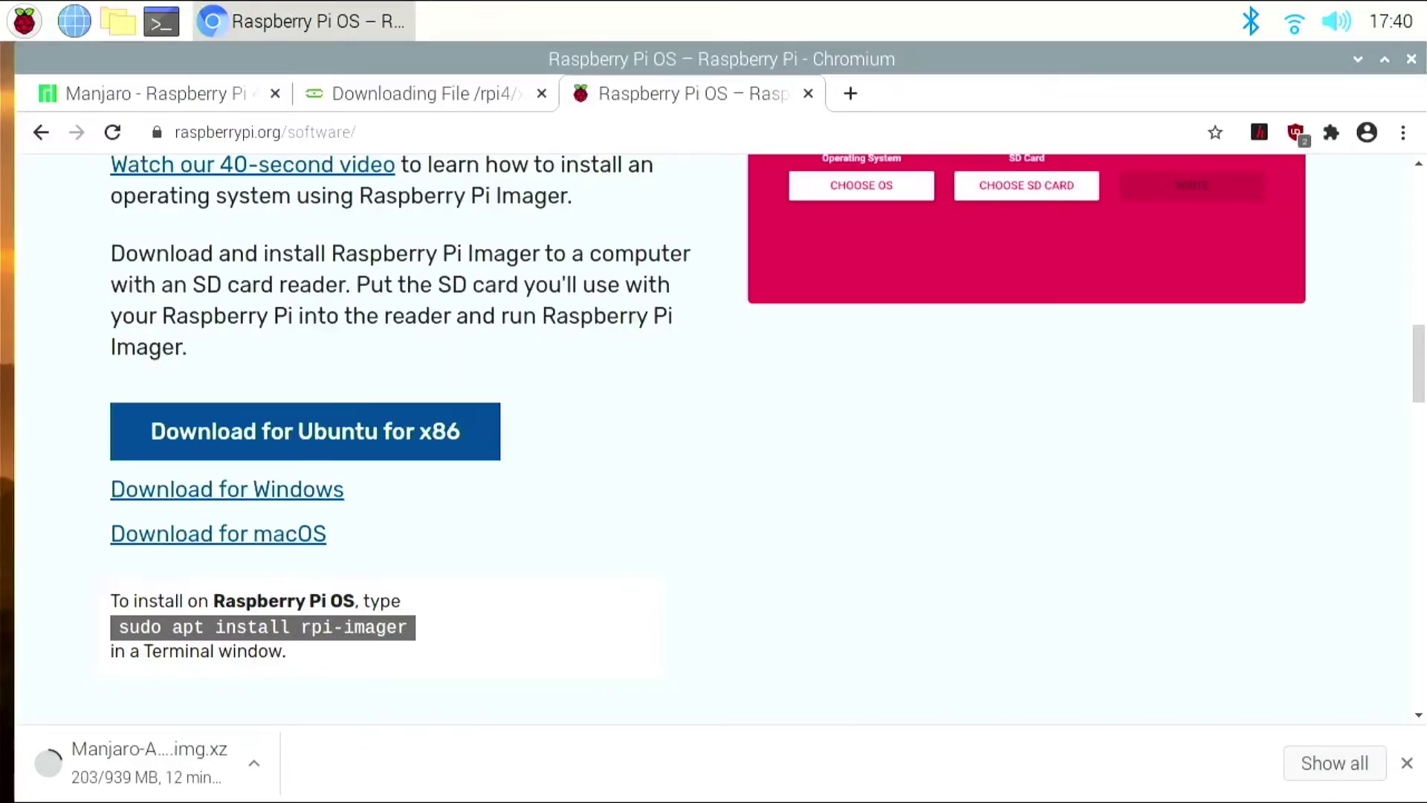
- Close the downloads bar and minimise Chromium to show the desktop
{"action": "left_click", "coordinate": [1407, 766]}
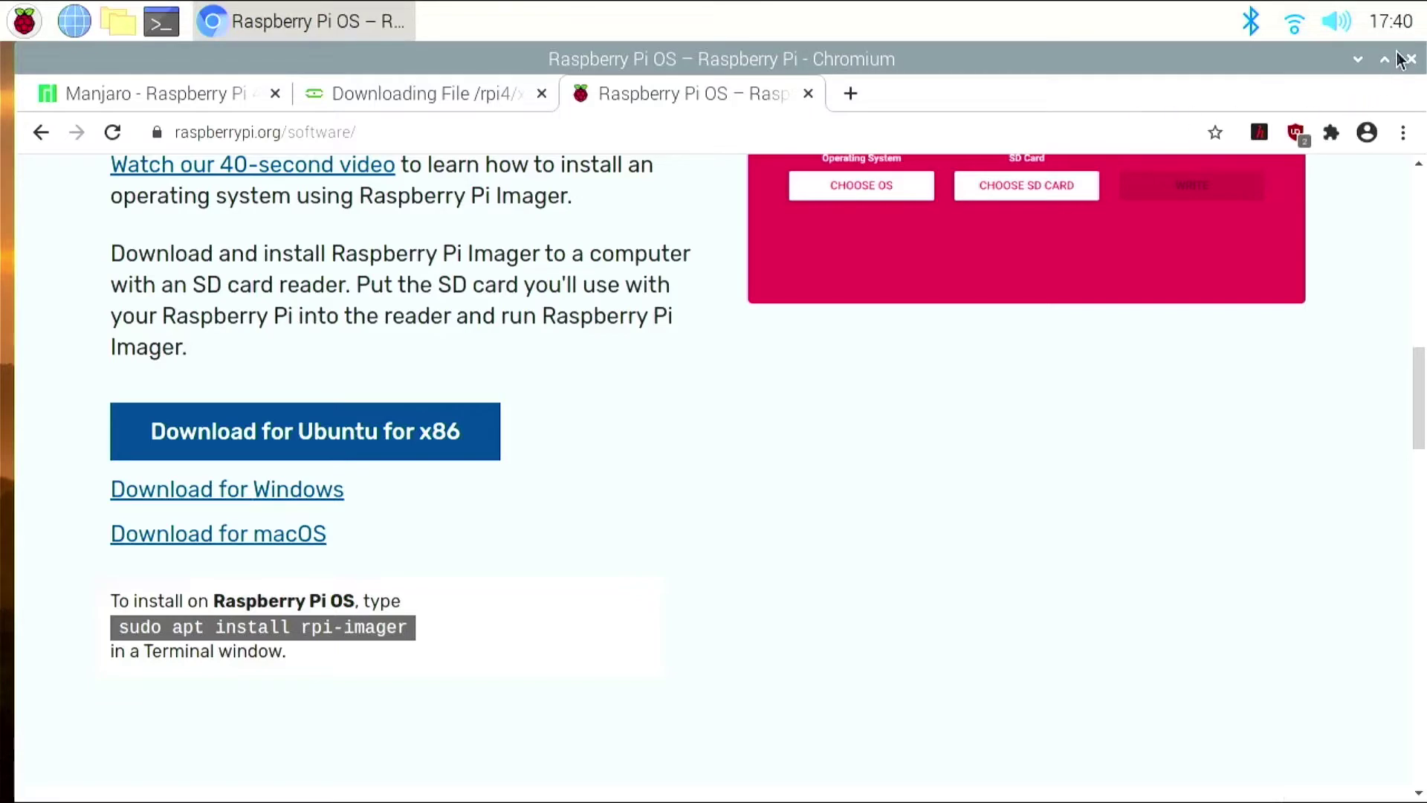
{"action": "left_click", "coordinate": [1357, 60]}
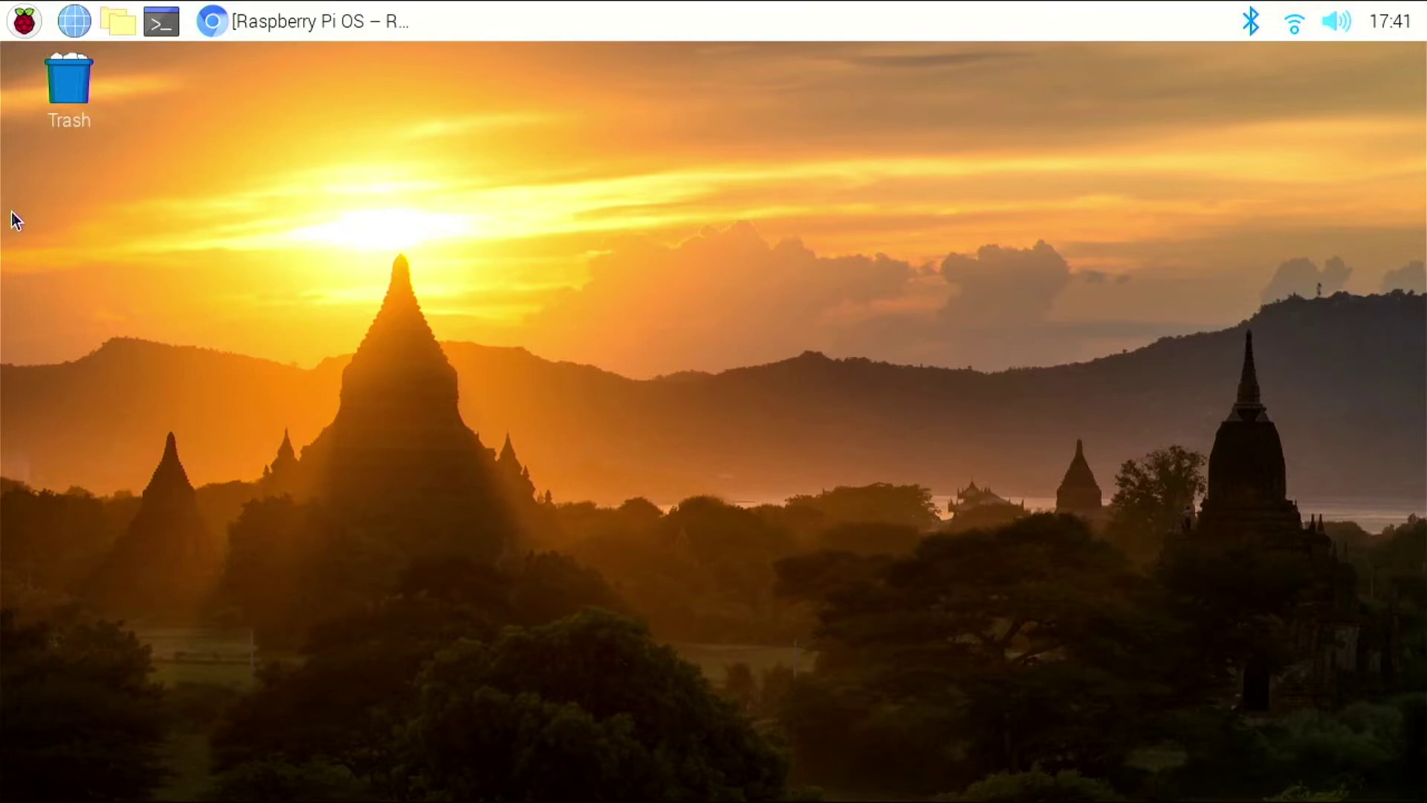
- Dismiss a removable-medium prompt and launch Imager from Menu > Accessories
{"action": "left_click", "coordinate": [24, 18]}
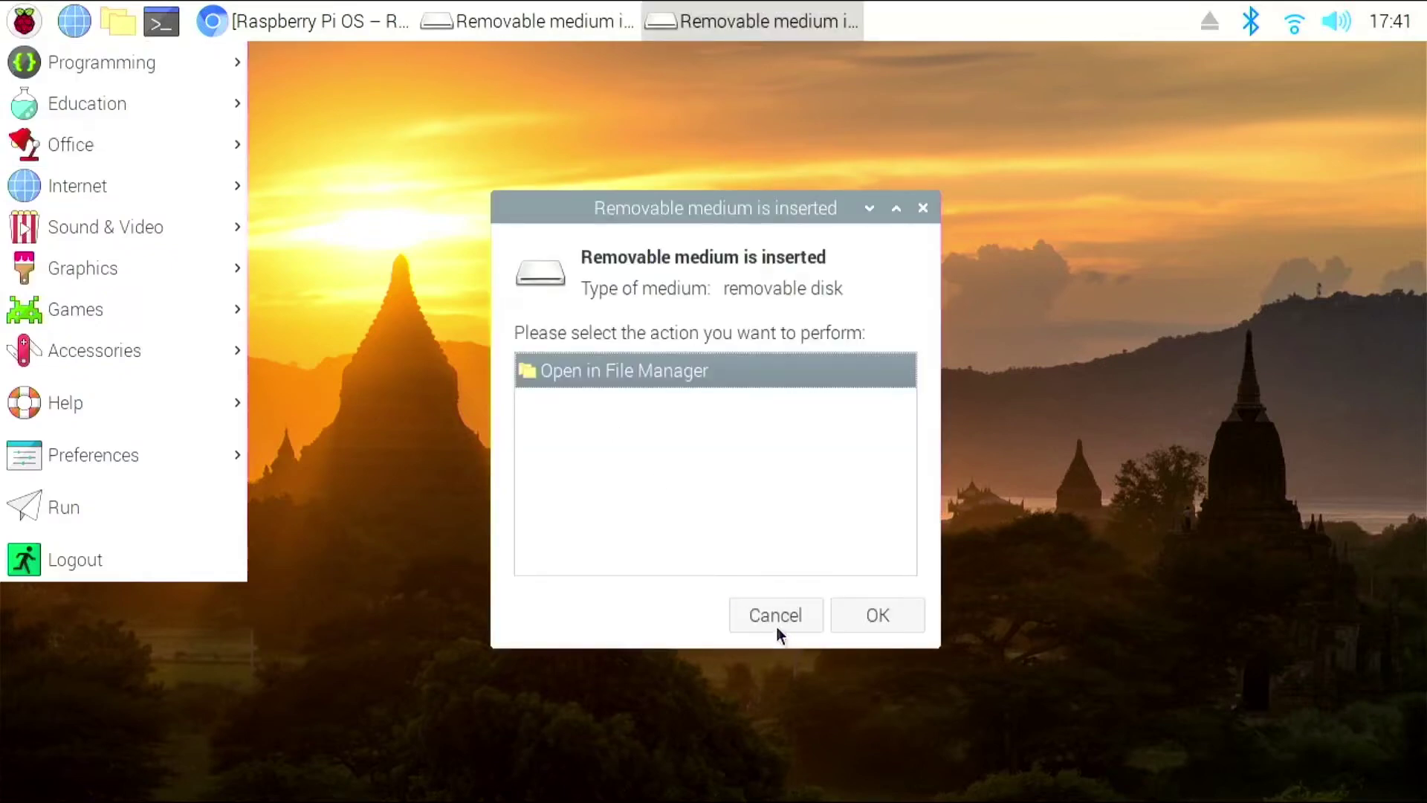
{"action": "left_click", "coordinate": [264, 424]}
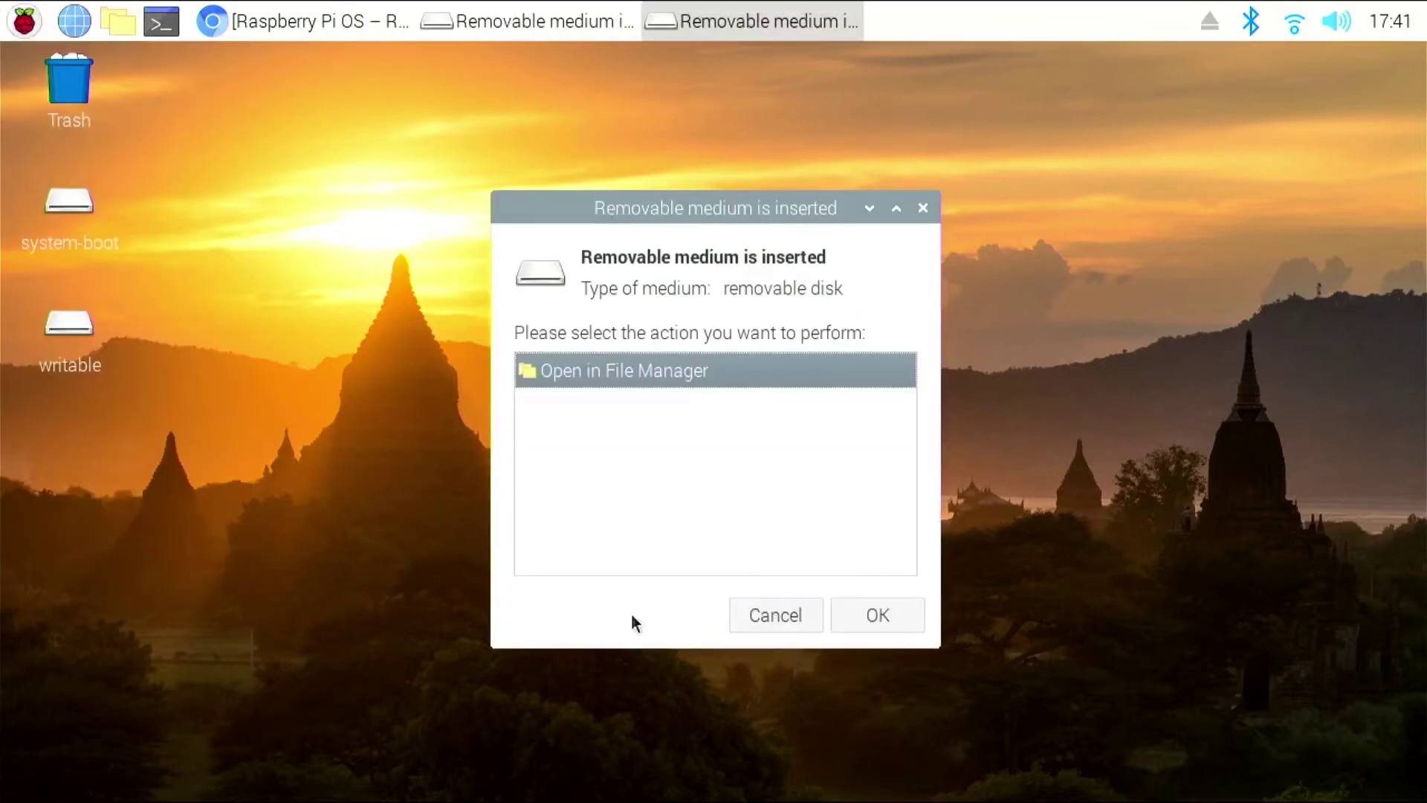
{"action": "left_click", "coordinate": [777, 614]}
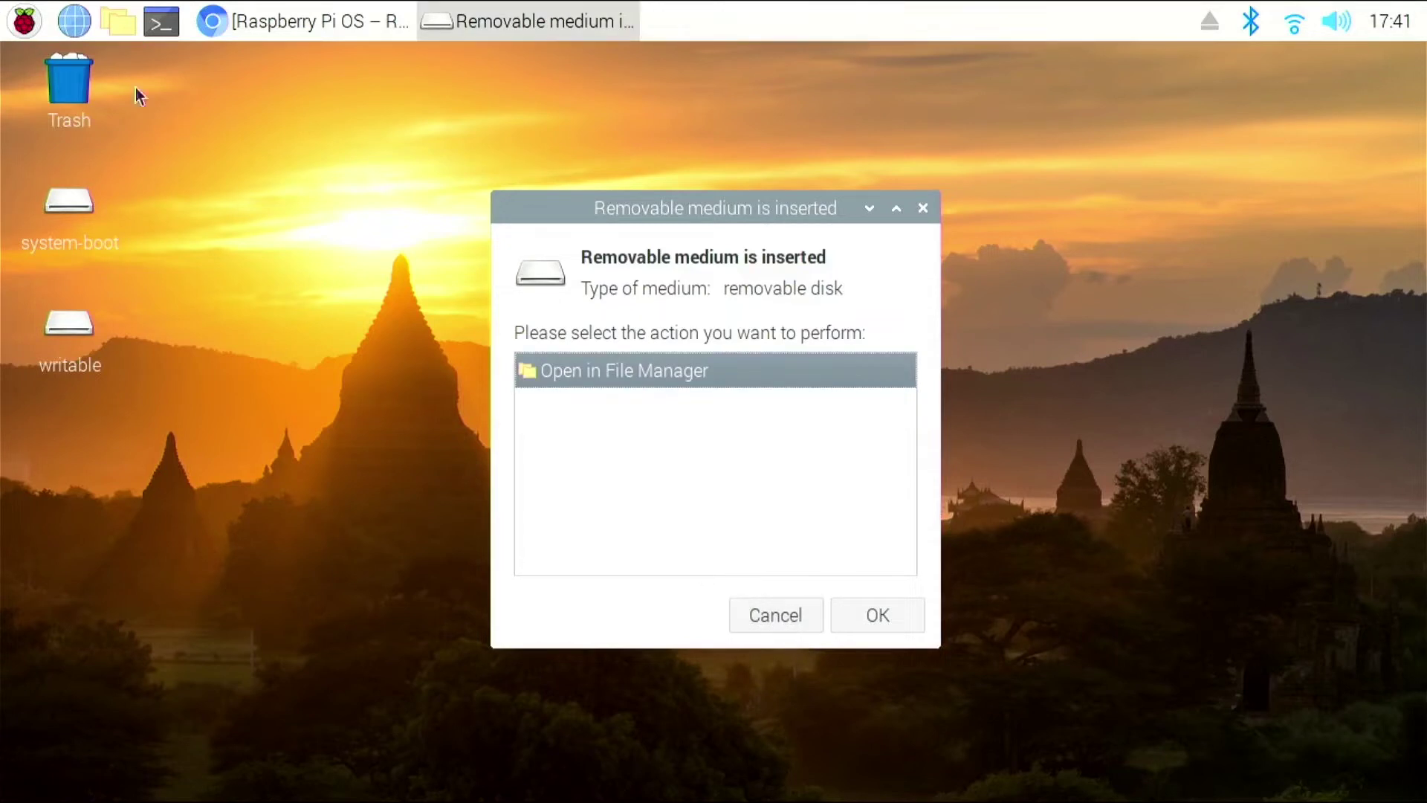
{"action": "left_click", "coordinate": [22, 25]}
{"action": "mouse_move", "coordinate": [29, 73]}
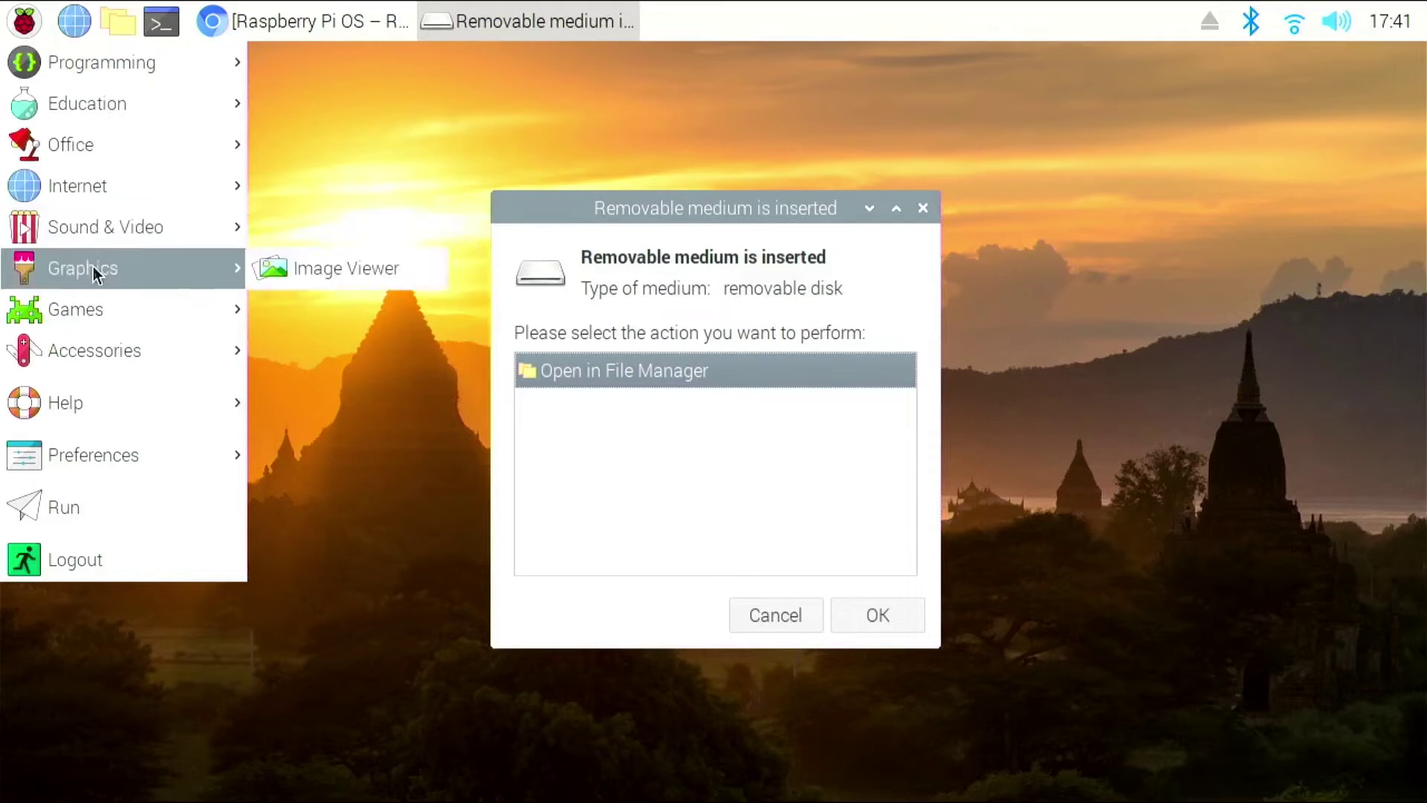
{"action": "mouse_move", "coordinate": [118, 364]}
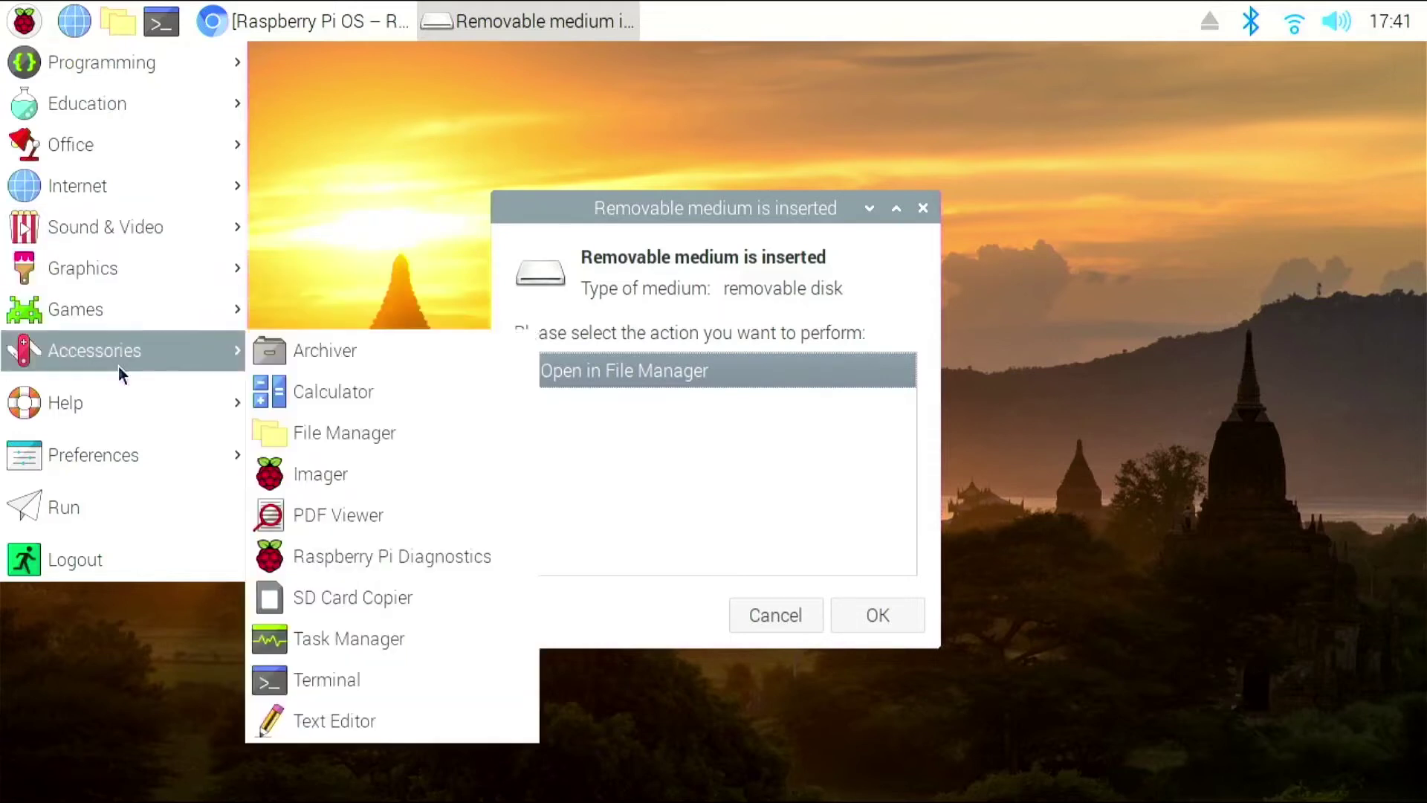
{"action": "left_click", "coordinate": [319, 474]}
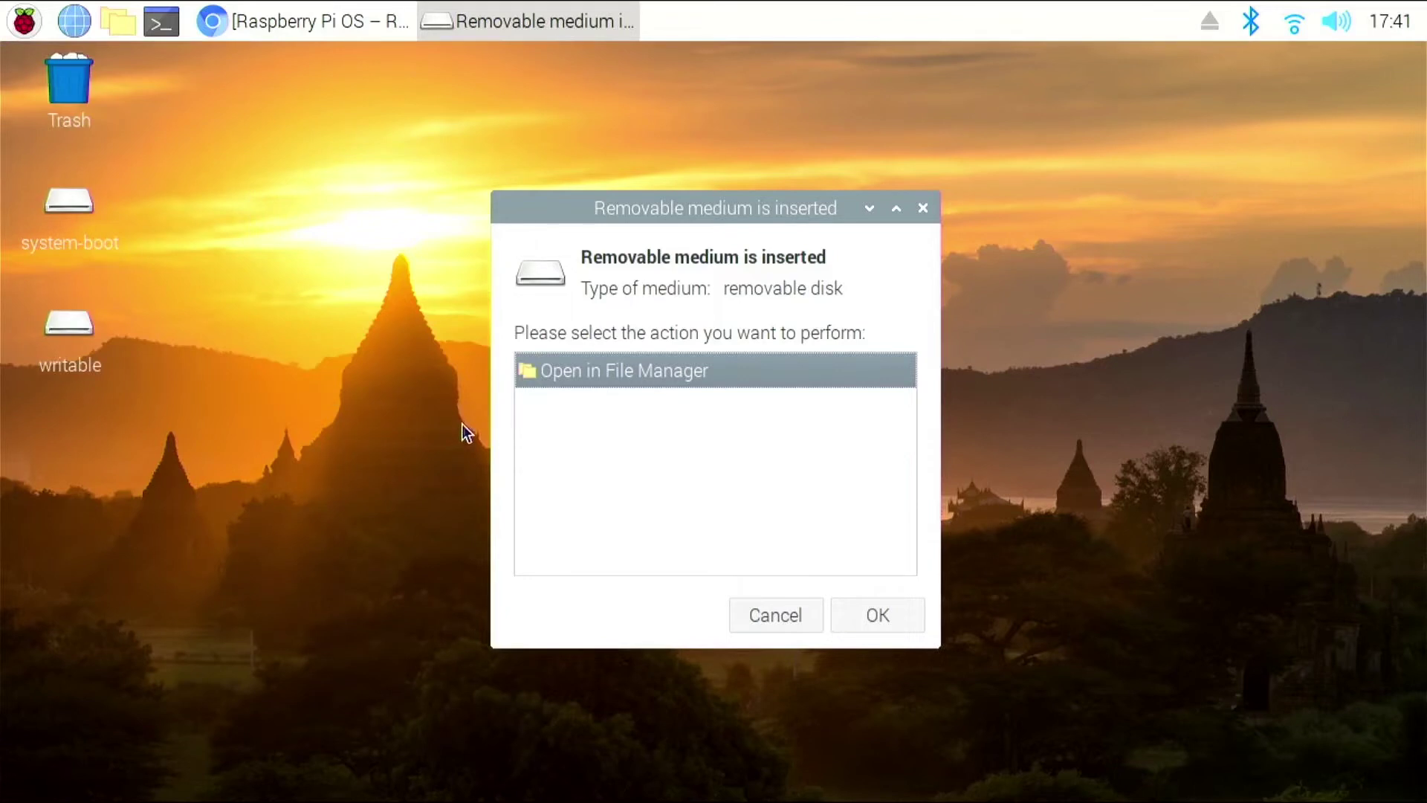
- Dismiss the last removable-medium prompt and choose the custom Manjaro-ARM-xfce-rpi4-20.12.1.img.xz image as the OS
{"action": "left_click", "coordinate": [766, 624]}
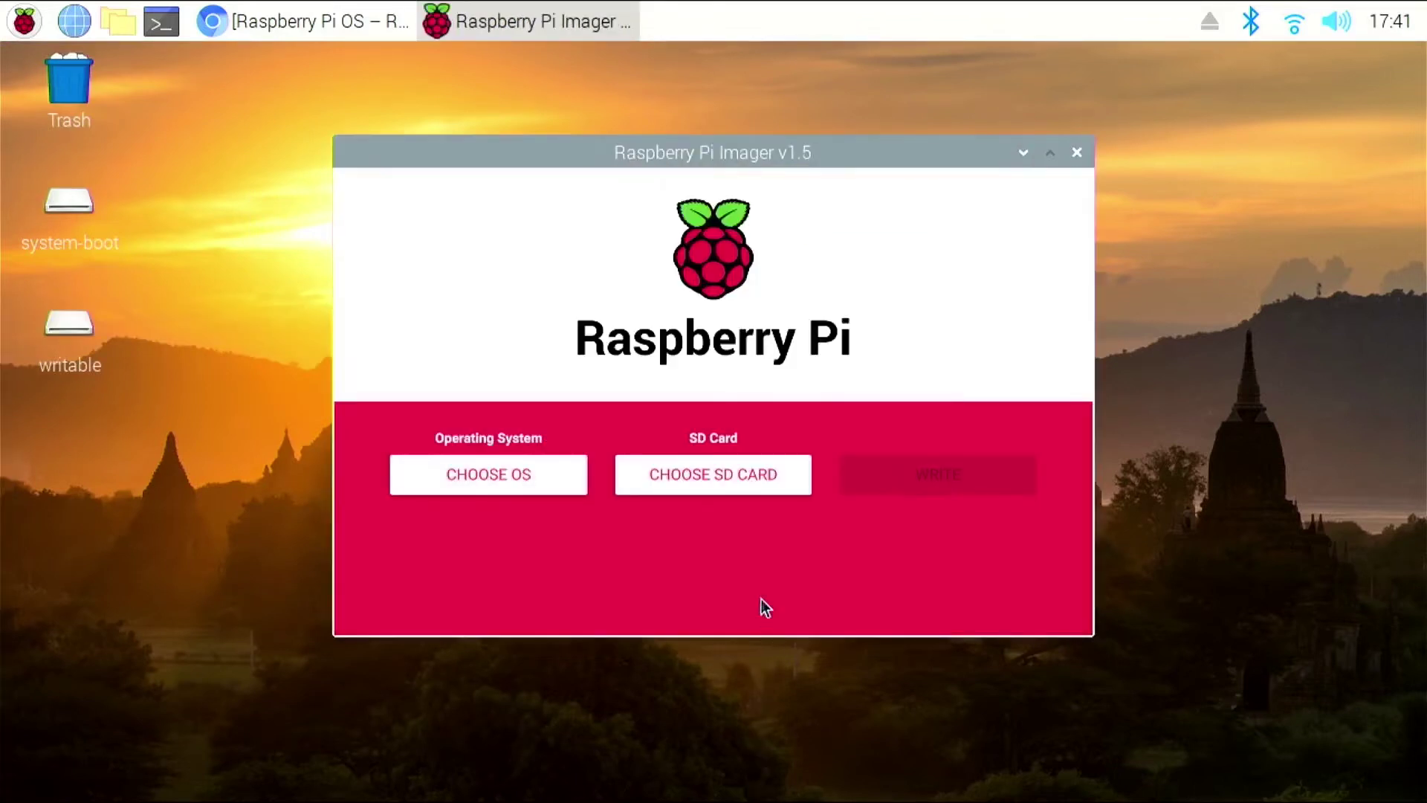
{"action": "left_click", "coordinate": [508, 473]}
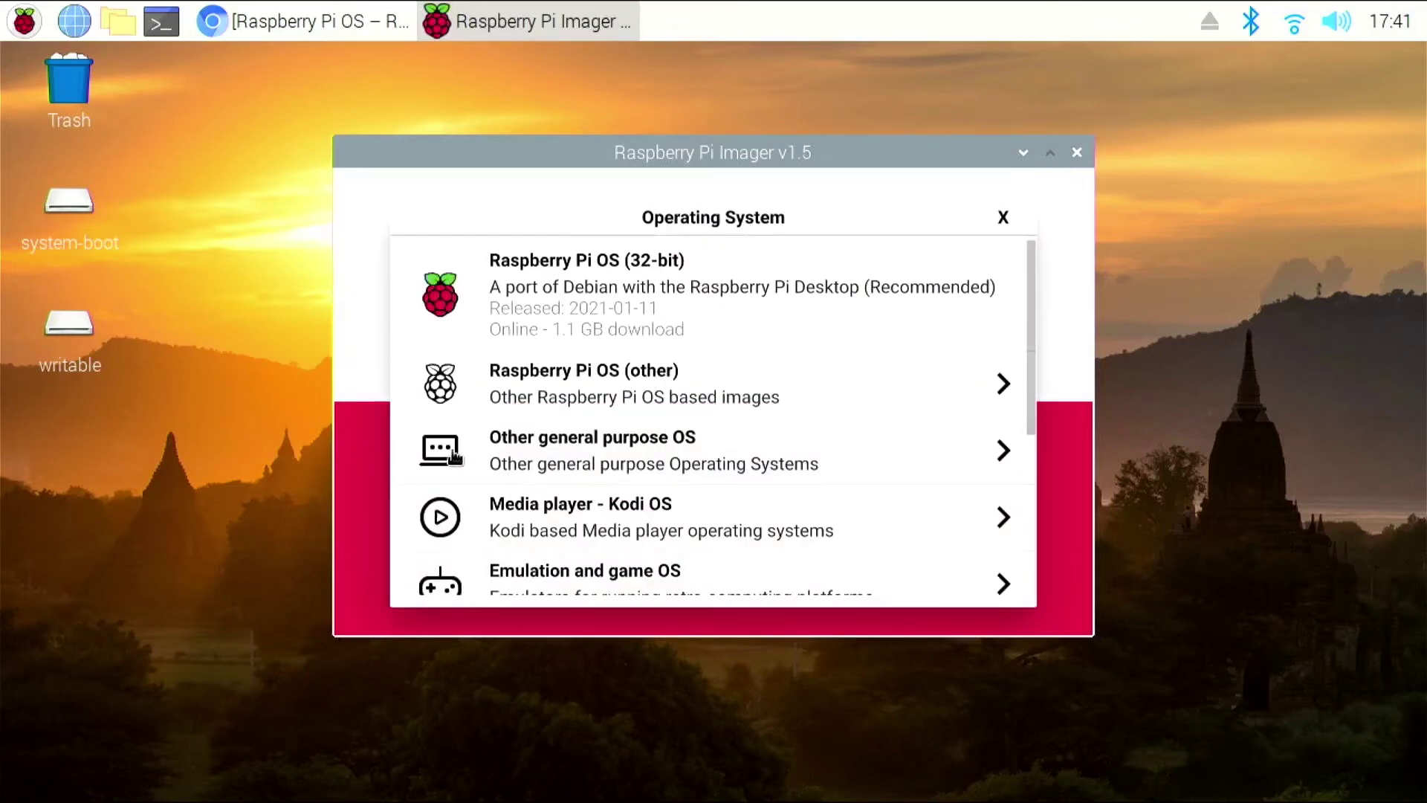
{"action": "scroll", "coordinate": [612, 435], "scroll_direction": "down", "scroll_amount": 5}
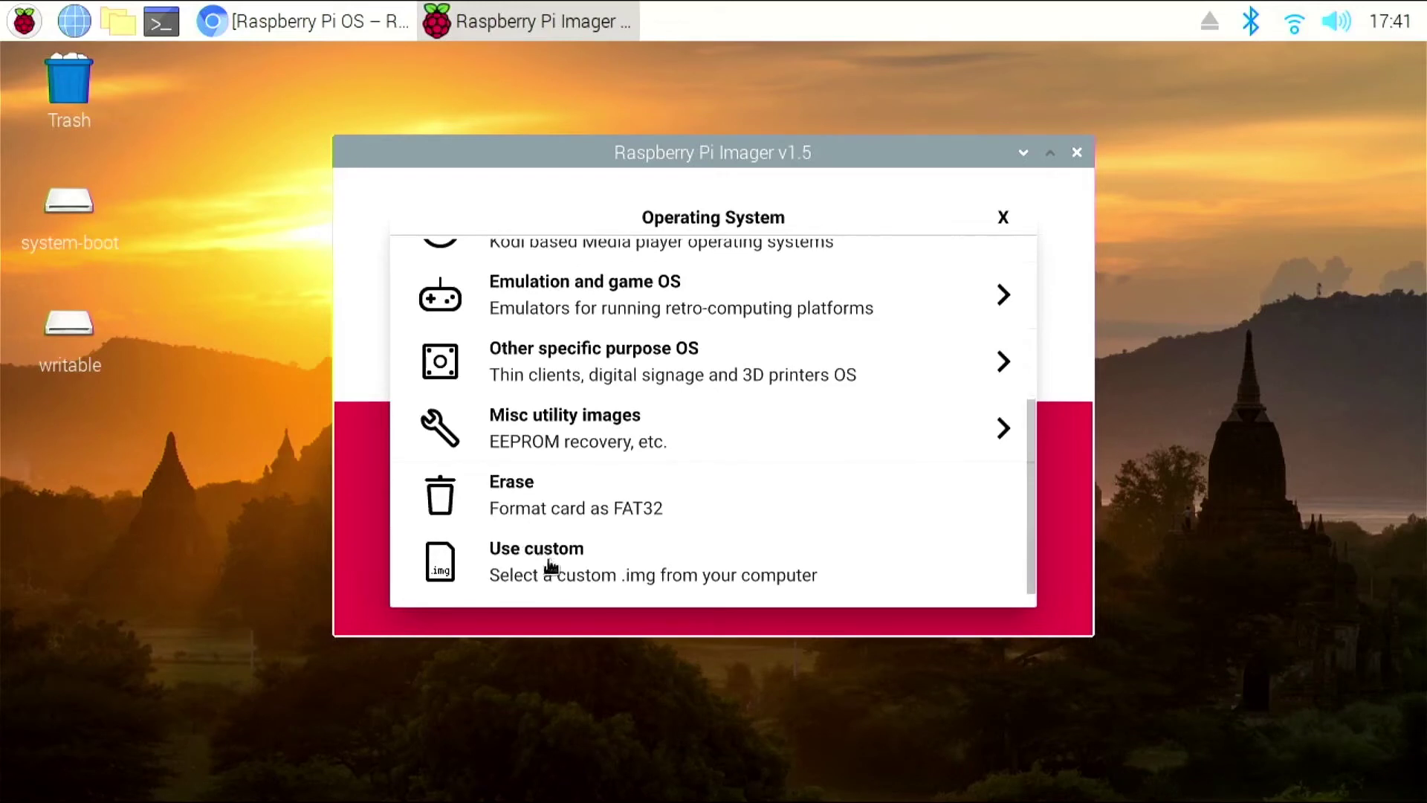
{"action": "left_click", "coordinate": [551, 567]}
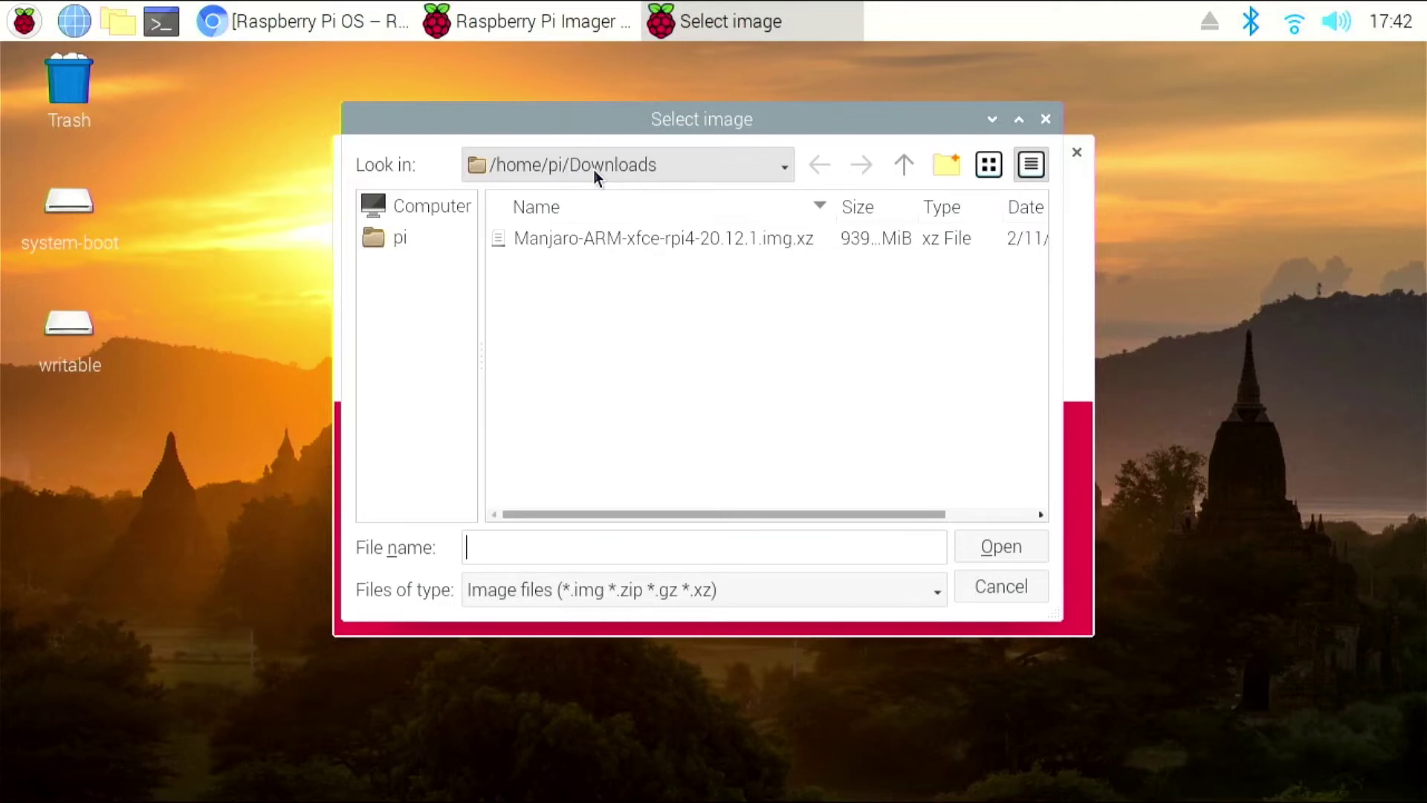
{"action": "left_click", "coordinate": [586, 239]}
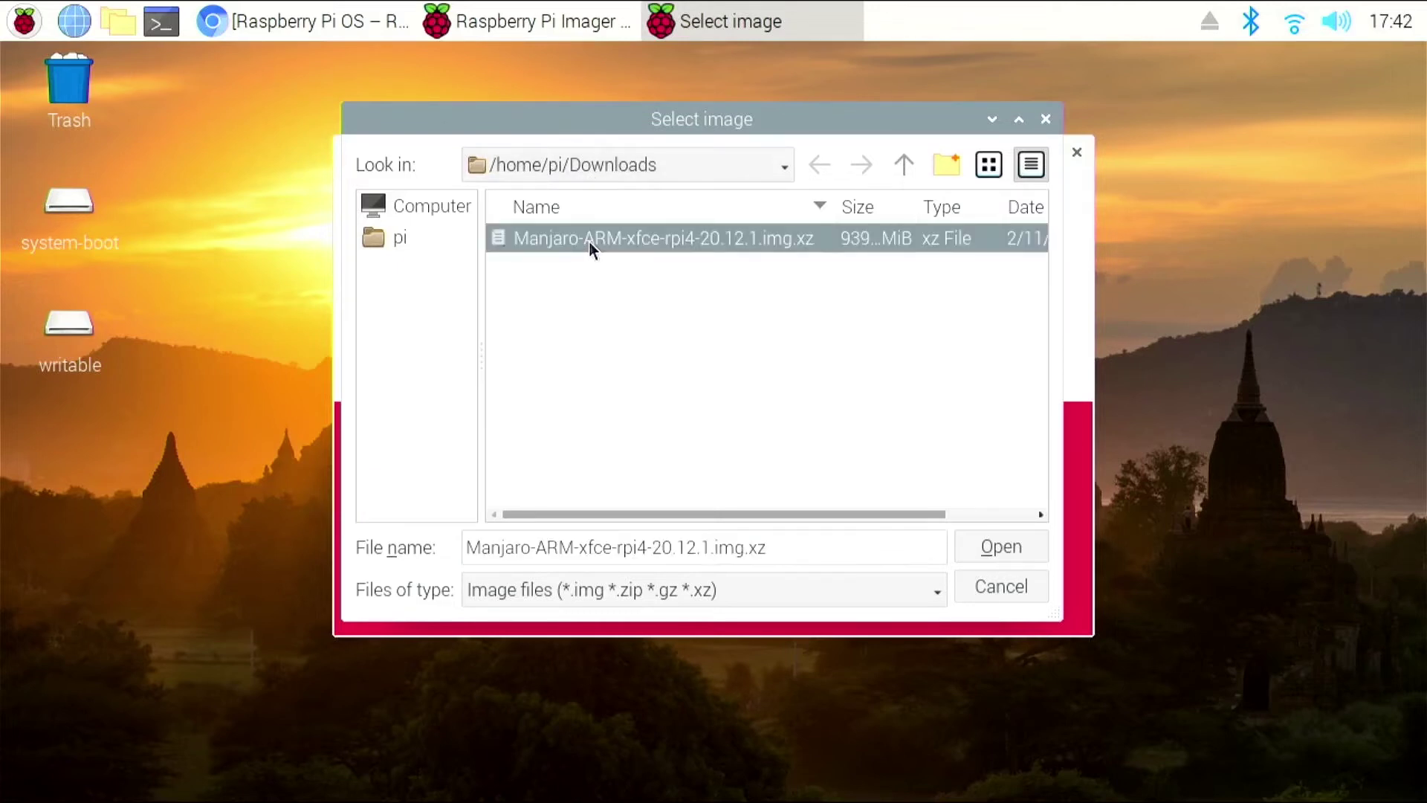
{"action": "left_click", "coordinate": [992, 546]}
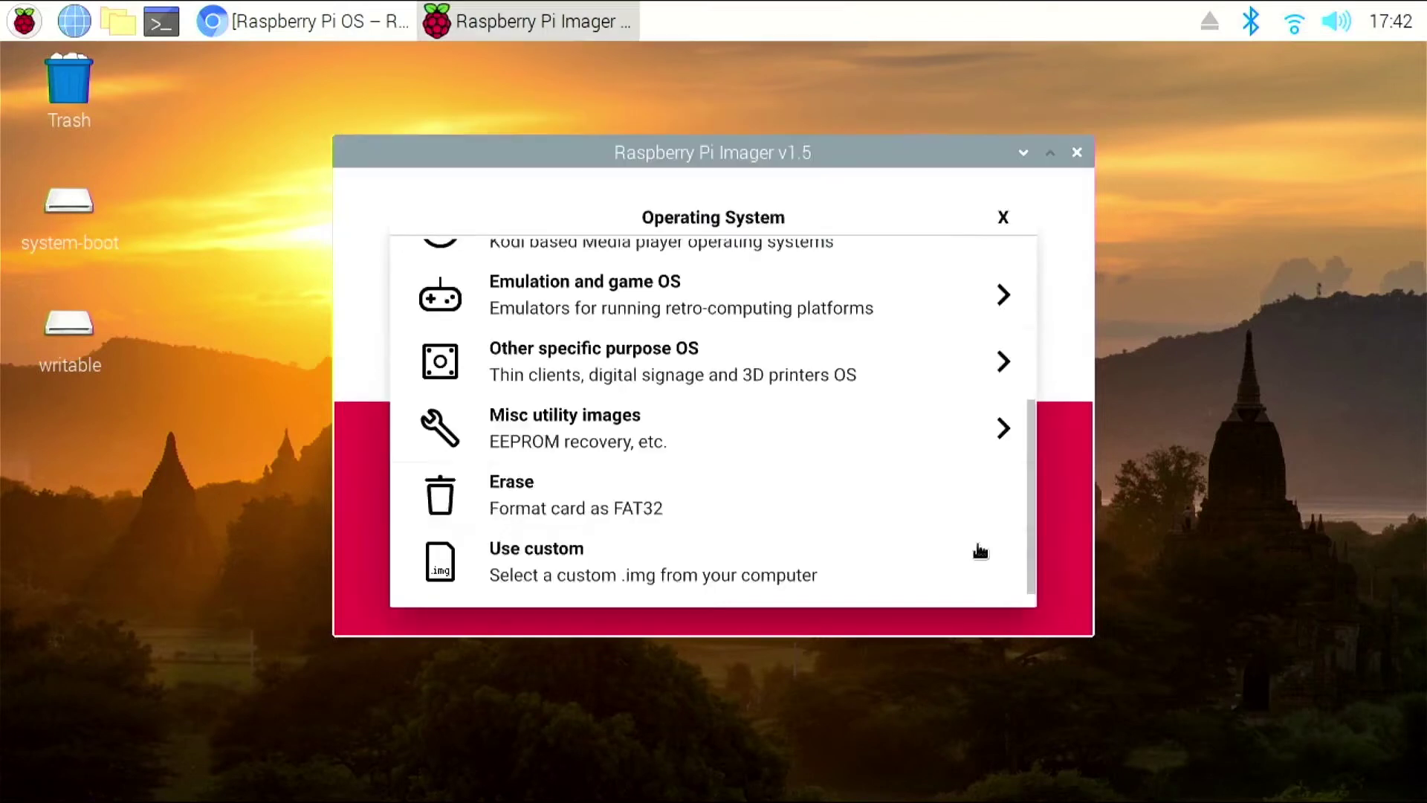
- Select the Generic USB3.0 SD card as the target and start writing
{"action": "left_click", "coordinate": [813, 468]}
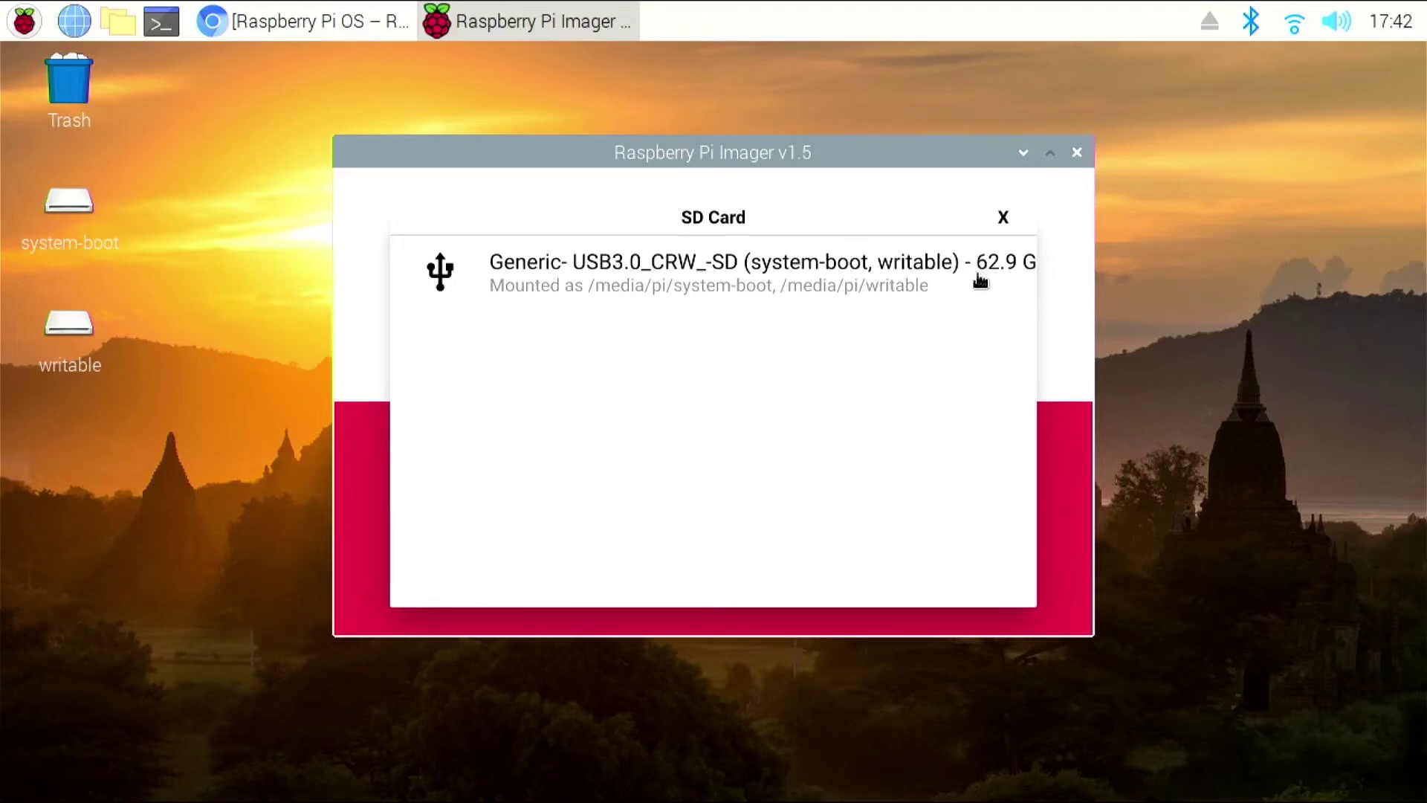
{"action": "left_click", "coordinate": [913, 289]}
{"action": "left_click", "coordinate": [971, 475]}
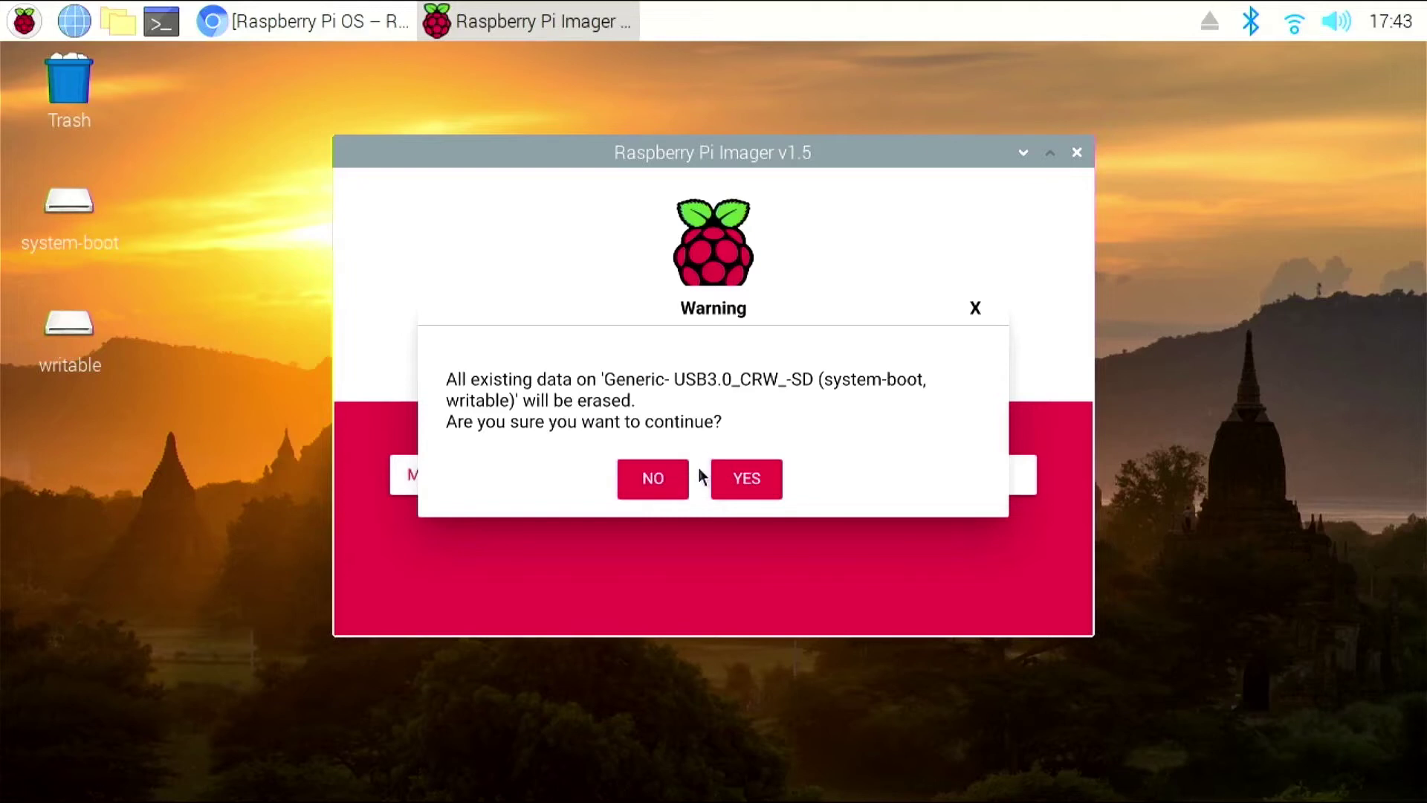
- Confirm erasing the SD card and authorise the write with the account password
{"action": "left_click", "coordinate": [746, 481]}
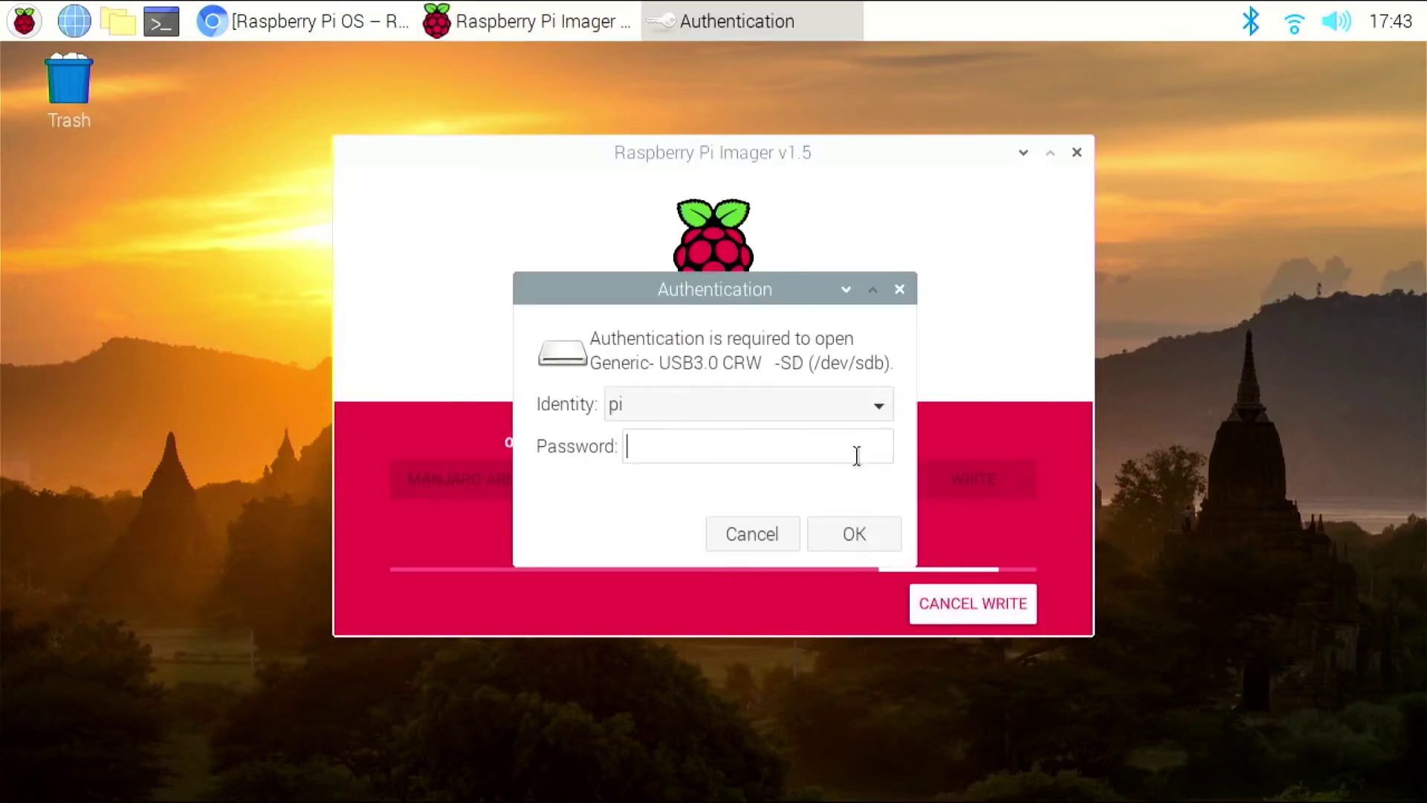
{"action": "type", "text": "raspberry"}
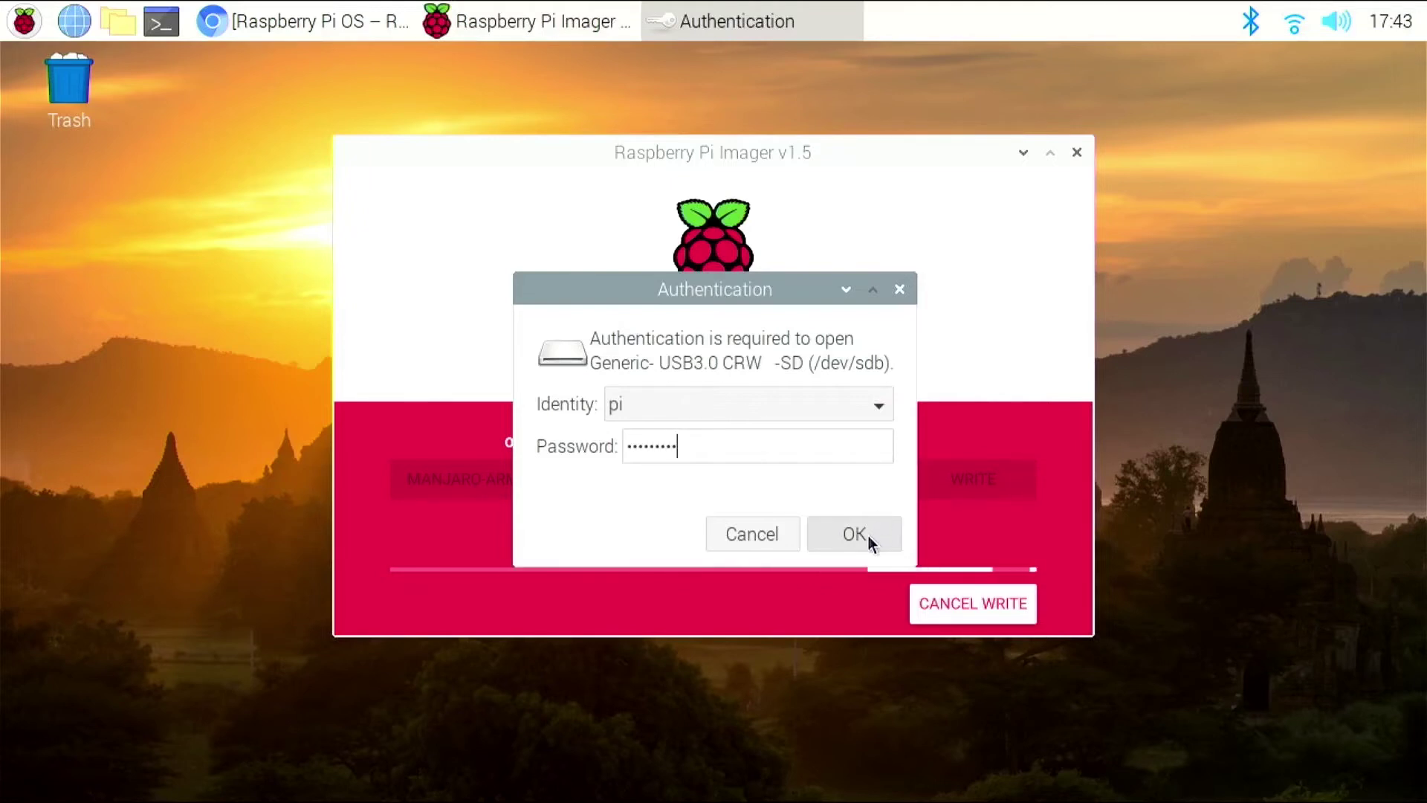
{"action": "left_click", "coordinate": [867, 533]}
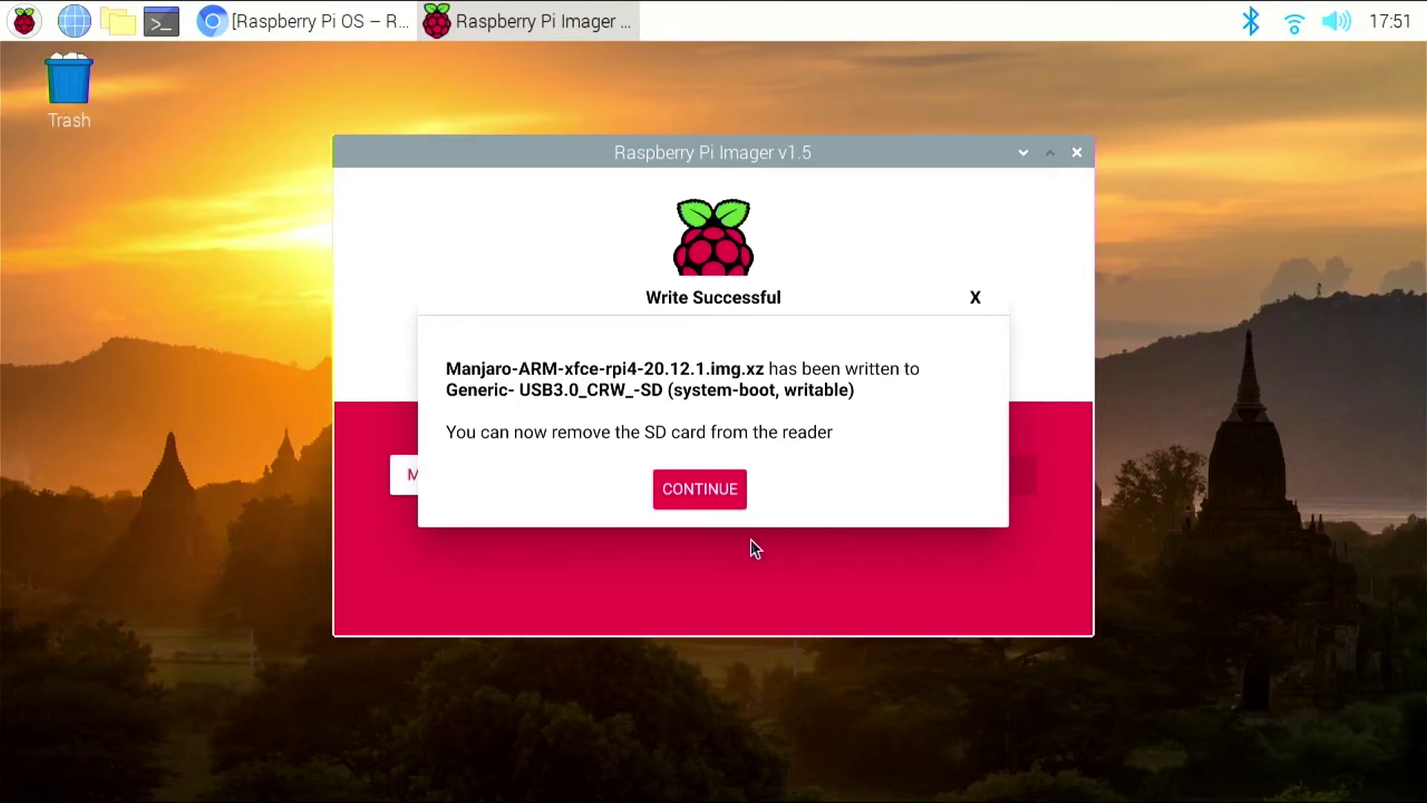
- Dismiss the Write Successful message and close Raspberry Pi Imager
{"action": "left_click", "coordinate": [690, 487]}
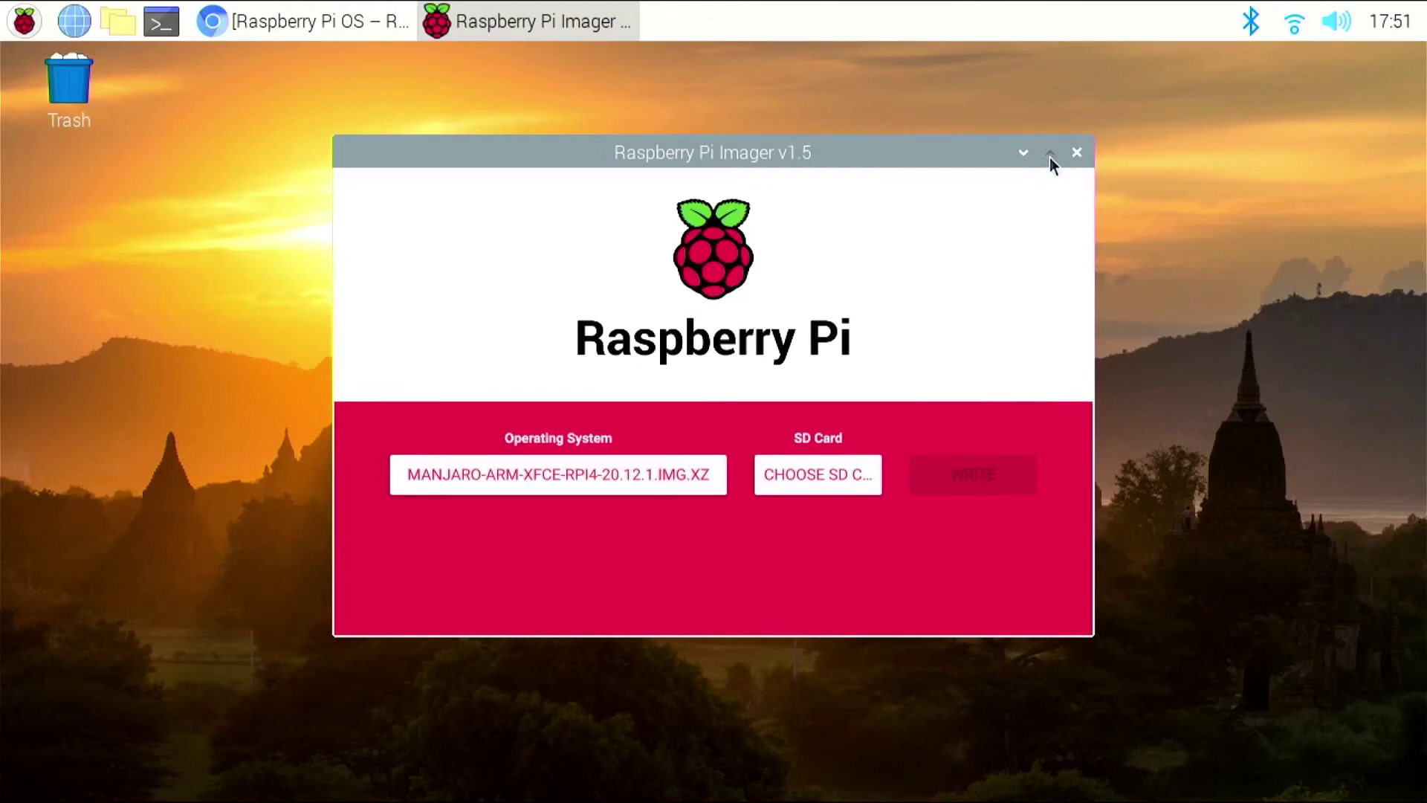
{"action": "left_click", "coordinate": [1076, 151]}
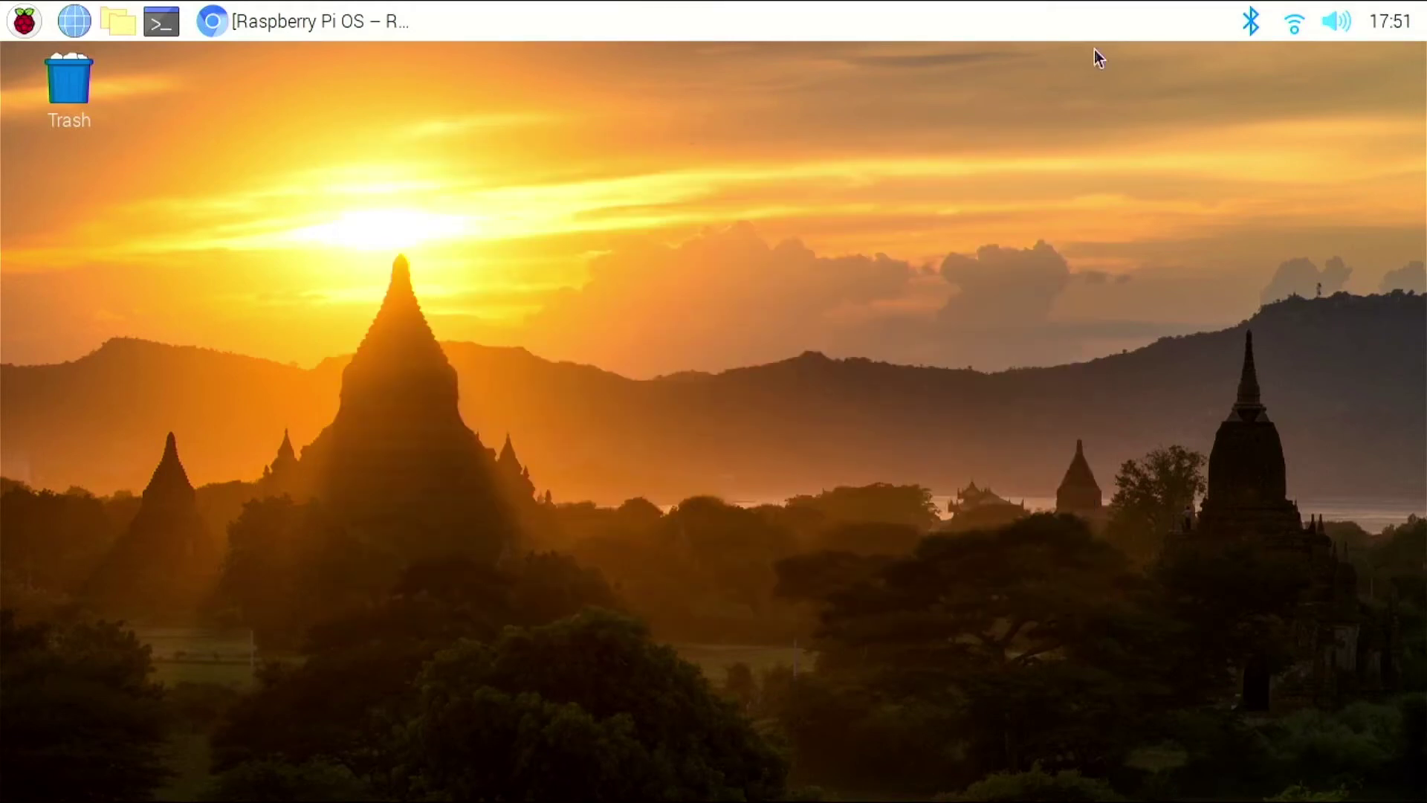
- Open a terminal window and run 'shutdown' to schedule the Pi to power off in a minute
{"action": "left_click", "coordinate": [27, 22]}
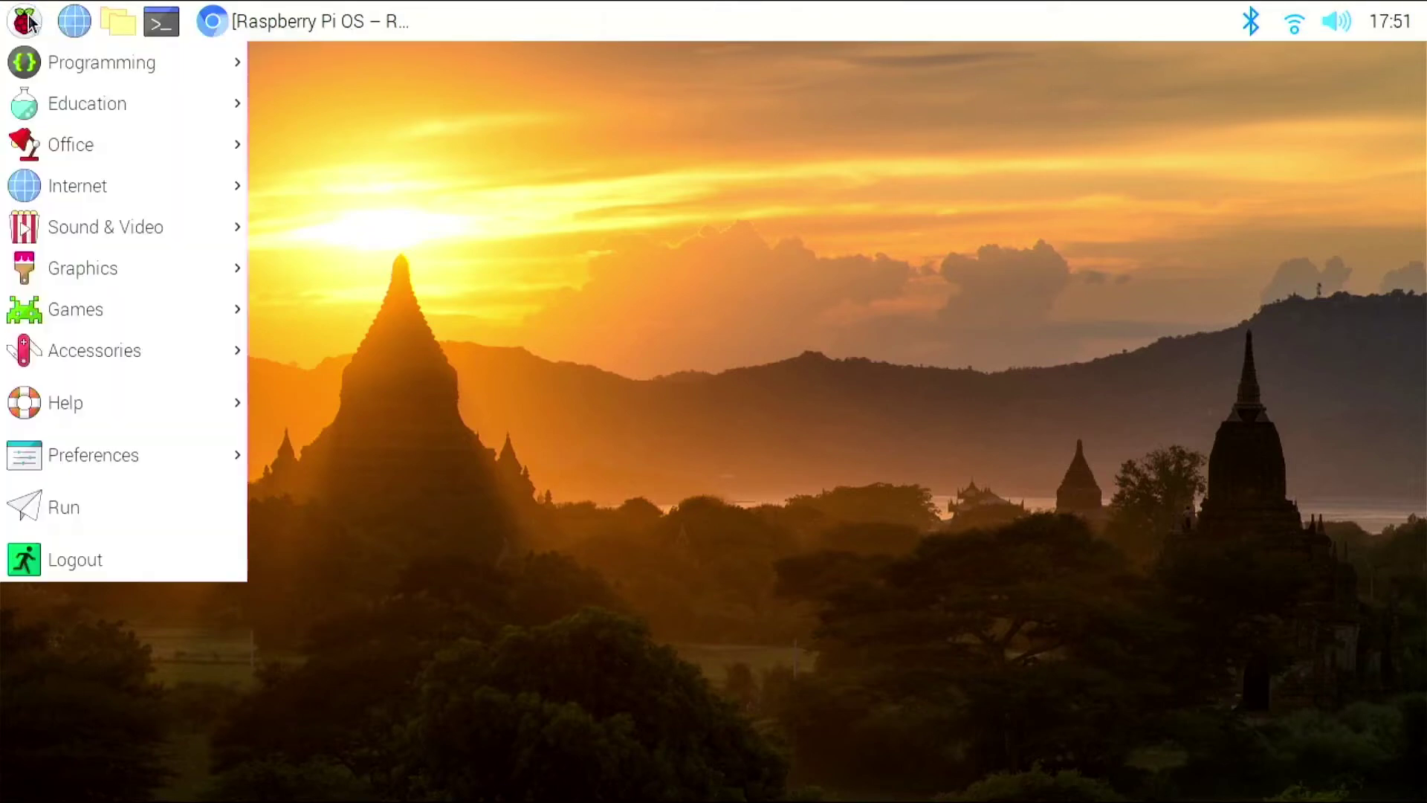
{"action": "left_click", "coordinate": [178, 10]}
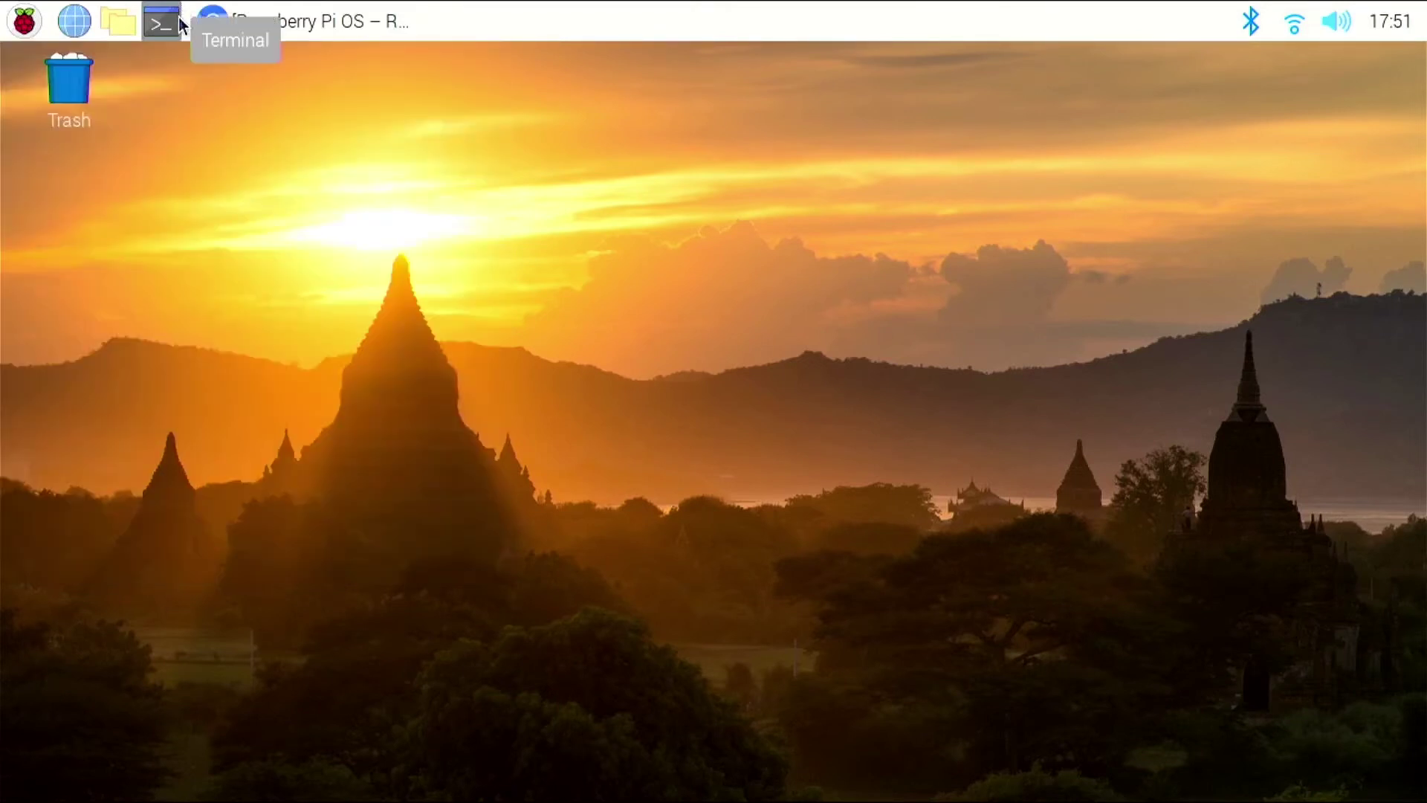
{"action": "left_click", "coordinate": [179, 21]}
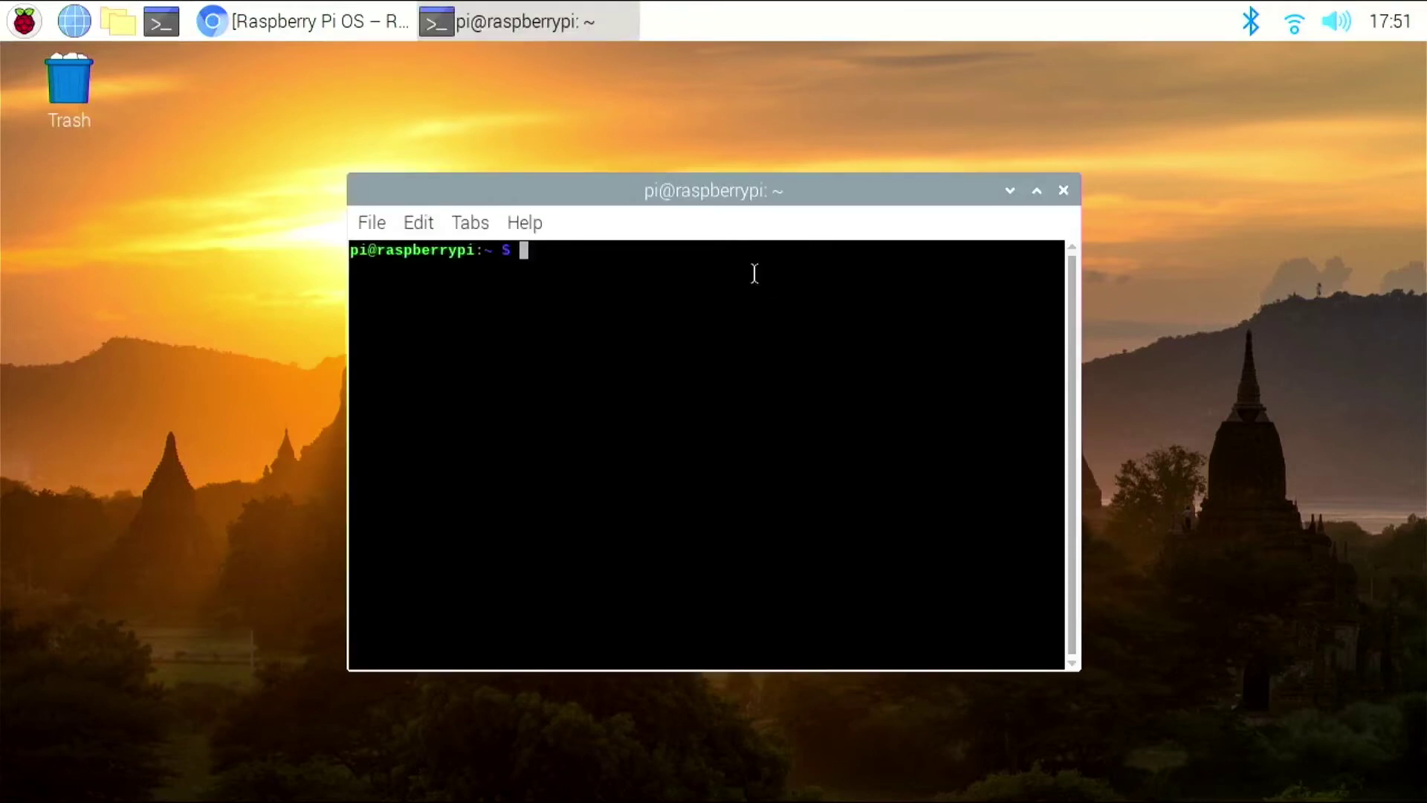
{"action": "type", "text": "shutdown"}
{"action": "key", "text": "Return"}
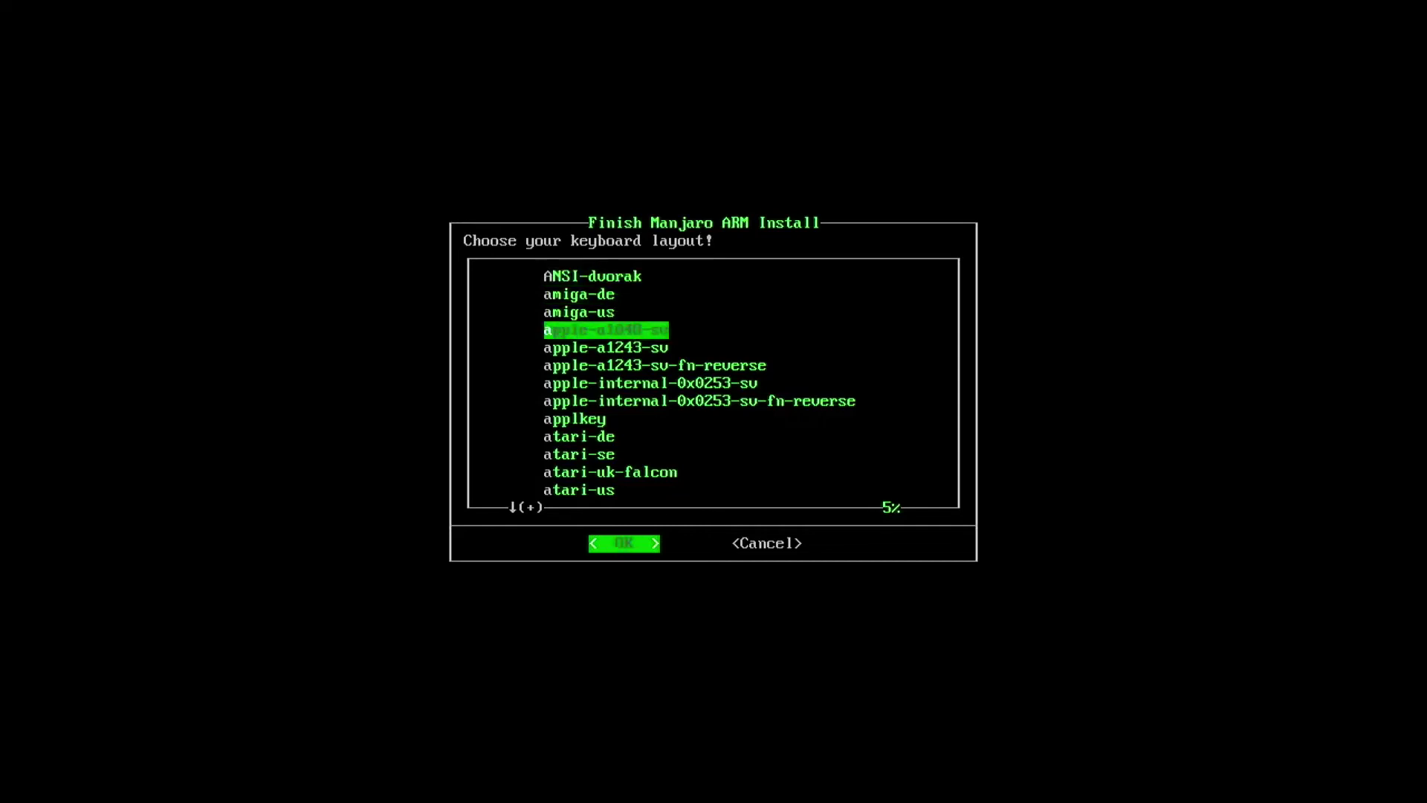
- Choose 'us' from the Manjaro keyboard layout list and accept it
{"action": "key", "text": "Down"}
{"action": "key", "text": "Down"}
{"action": "key", "text": "Down"}
{"action": "key", "text": "Down"}
{"action": "key", "text": "Down"}
{"action": "key", "text": "Down"}
{"action": "key", "text": "Down"}
{"action": "key", "text": "Down"}
{"action": "key", "text": "Down"}
{"action": "key", "text": "Down"}
{"action": "key", "text": "Down"}
{"action": "key", "text": "Down"}
{"action": "key", "text": "Down"}
{"action": "key", "text": "Down"}
{"action": "key", "text": "Down"}
{"action": "key", "text": "Down"}
{"action": "key", "text": "Down"}
{"action": "key", "text": "Down"}
{"action": "key", "text": "Down"}
{"action": "key", "text": "Down"}
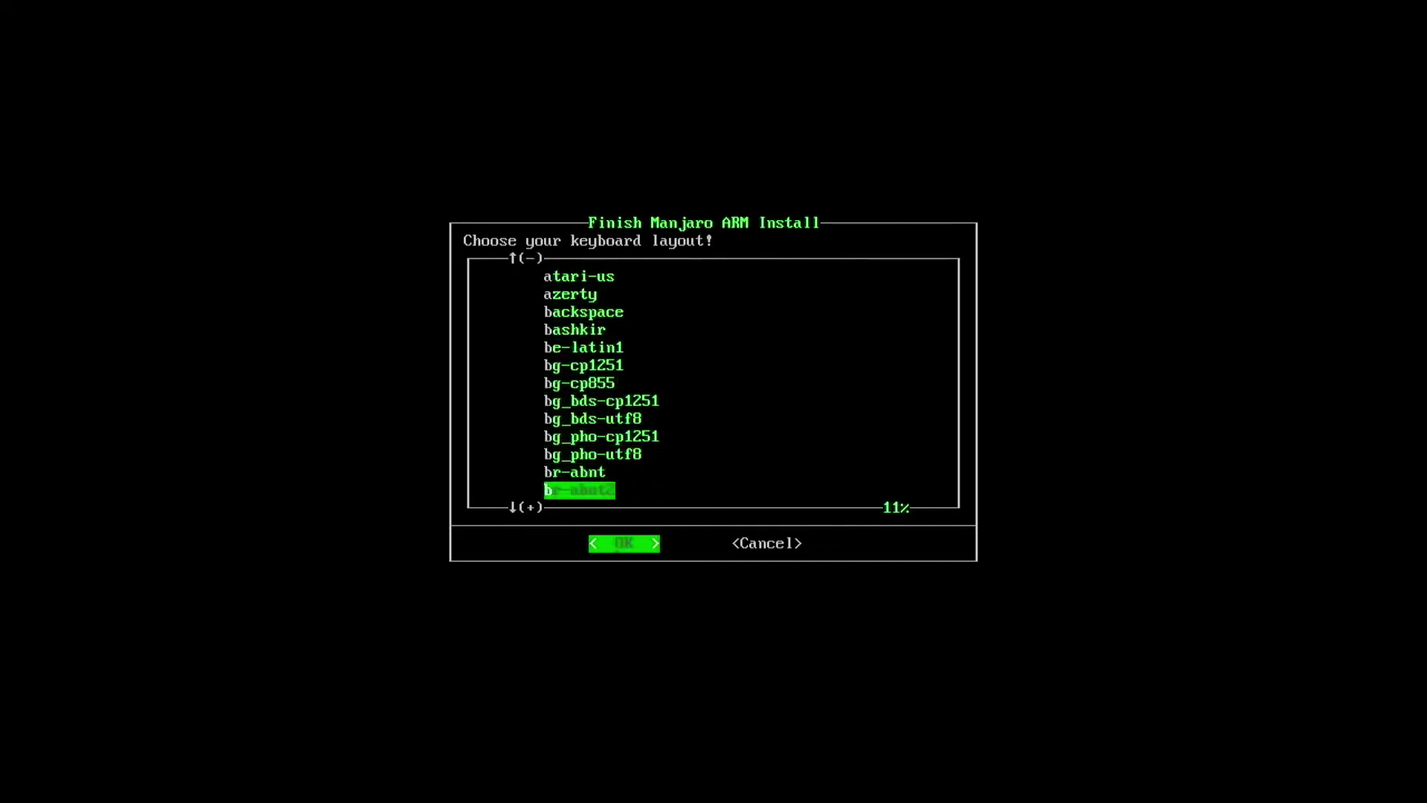
{"action": "key", "text": "Down"}
{"action": "key", "text": "Down"}
{"action": "key", "text": "Down"}
{"action": "key", "text": "Down"}
{"action": "key", "text": "Down"}
{"action": "key", "text": "Down"}
{"action": "key", "text": "Down"}
{"action": "key", "text": "Down"}
{"action": "key", "text": "Down"}
{"action": "key", "text": "Down"}
{"action": "key", "text": "Down"}
{"action": "key", "text": "Down"}
{"action": "key", "text": "Down"}
{"action": "key", "text": "Down"}
{"action": "key", "text": "Down"}
{"action": "key", "text": "Down"}
{"action": "key", "text": "Down"}
{"action": "key", "text": "Down"}
{"action": "key", "text": "Down"}
{"action": "key", "text": "Down"}
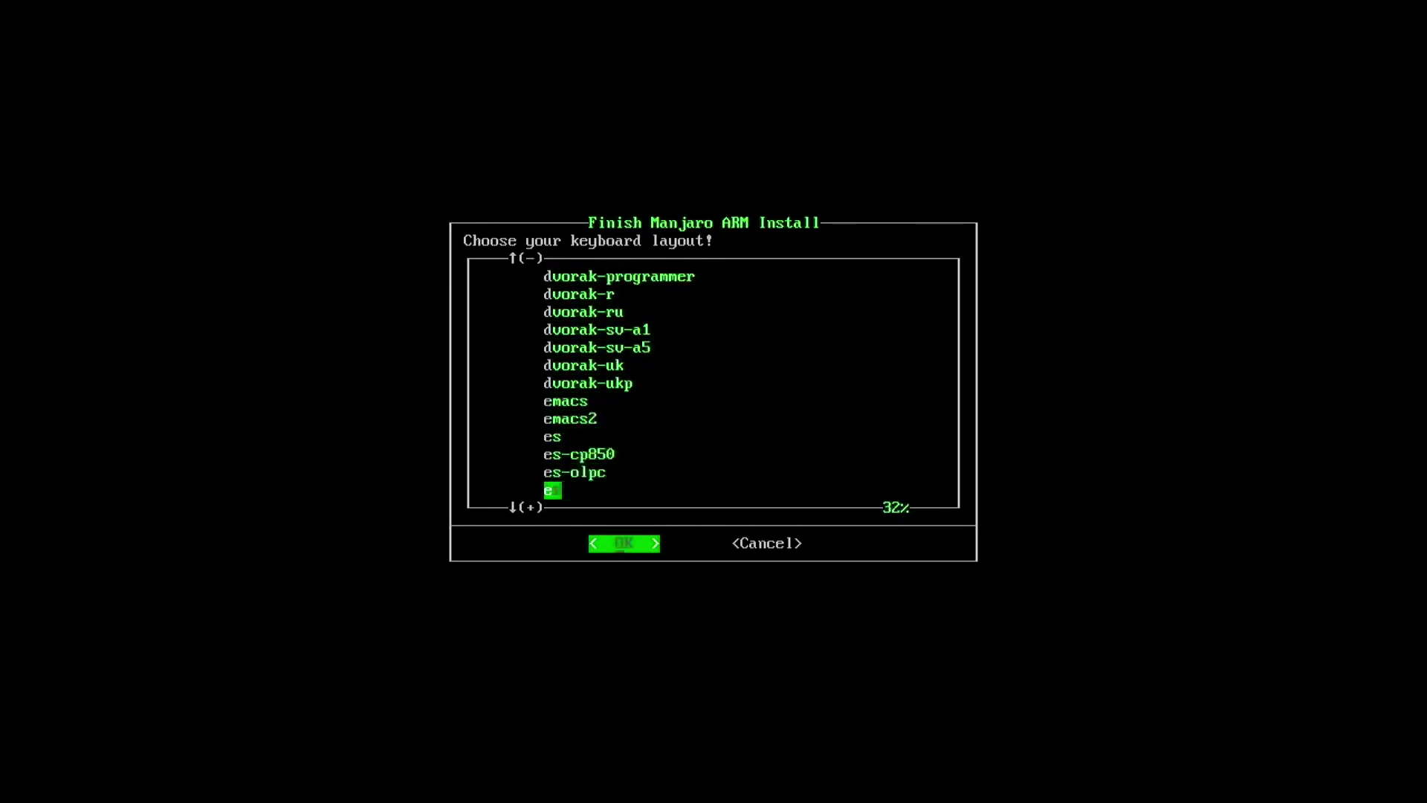
{"action": "key", "text": "Down"}
{"action": "key", "text": "Down"}
{"action": "key", "text": "Down"}
{"action": "key", "text": "Down"}
{"action": "key", "text": "Down"}
{"action": "key", "text": "Down"}
{"action": "key", "text": "Down"}
{"action": "key", "text": "Down"}
{"action": "key", "text": "Down"}
{"action": "key", "text": "Down"}
{"action": "key", "text": "Down"}
{"action": "key", "text": "Down"}
{"action": "key", "text": "Down"}
{"action": "key", "text": "Down"}
{"action": "key", "text": "Down"}
{"action": "key", "text": "Down"}
{"action": "key", "text": "Down"}
{"action": "key", "text": "Down"}
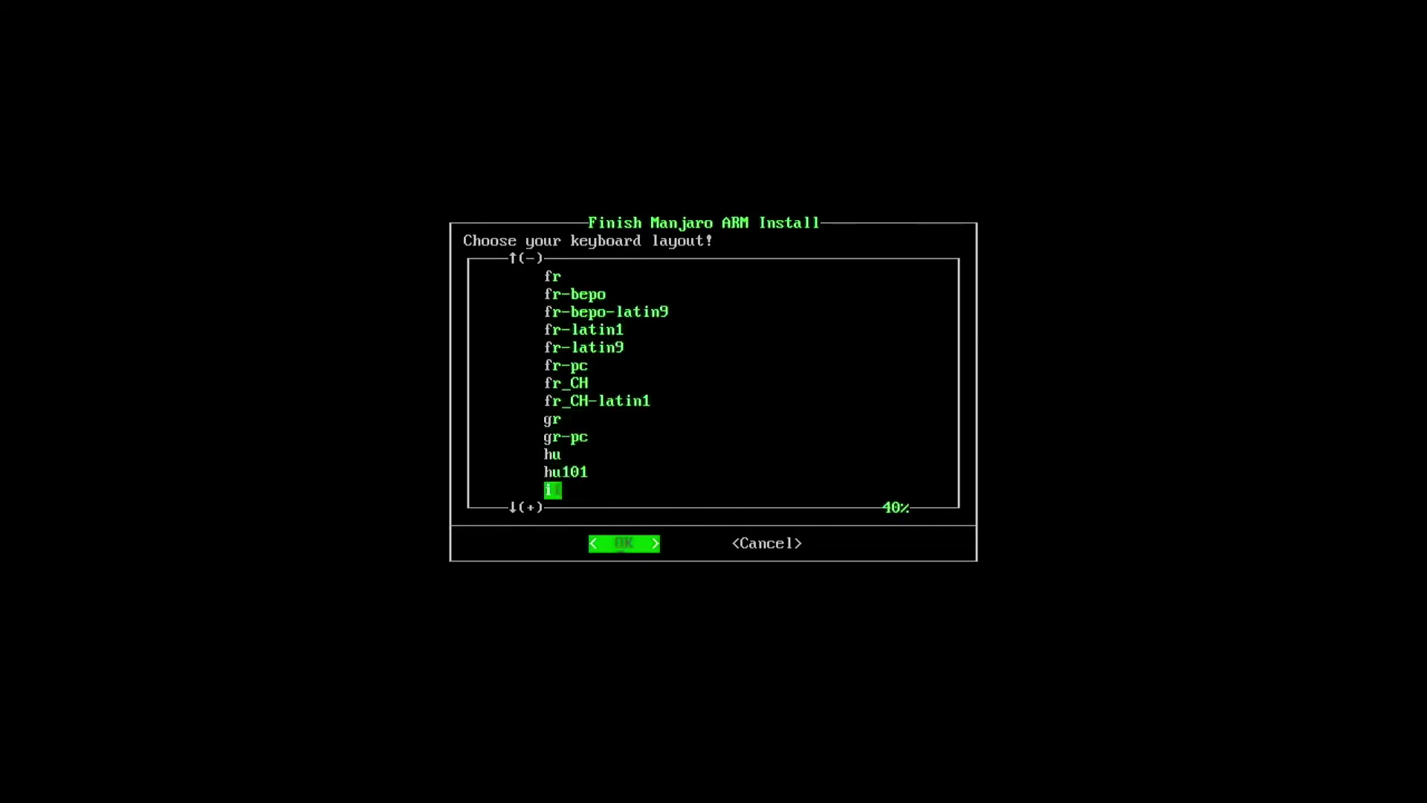
{"action": "key", "text": "Down"}
{"action": "key", "text": "Down"}
{"action": "key", "text": "Down"}
{"action": "key", "text": "Down"}
{"action": "key", "text": "Down"}
{"action": "key", "text": "Down"}
{"action": "key", "text": "Down"}
{"action": "key", "text": "Down"}
{"action": "key", "text": "Down"}
{"action": "key", "text": "Down"}
{"action": "key", "text": "Down"}
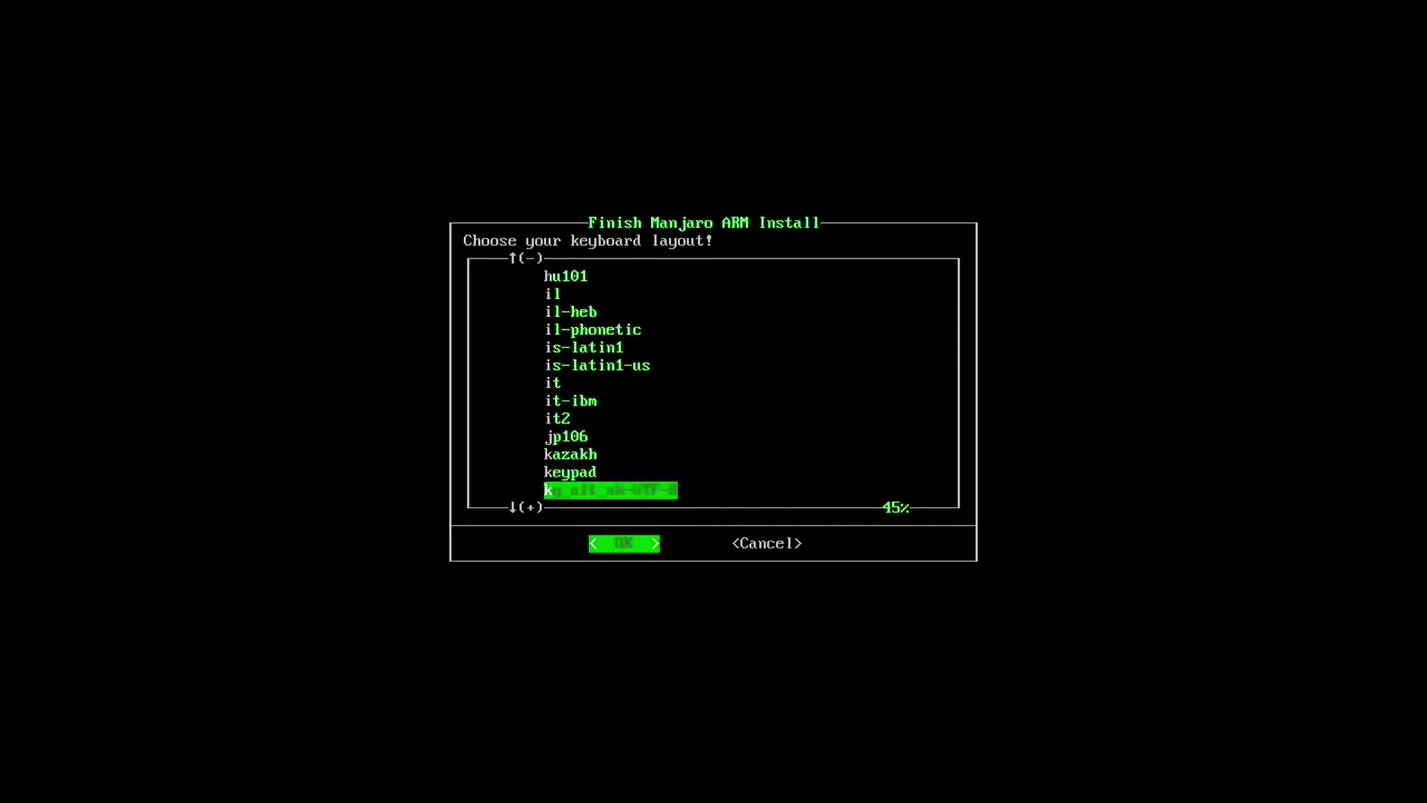
{"action": "key", "text": "Down"}
{"action": "key", "text": "Down"}
{"action": "key", "text": "Down"}
{"action": "key", "text": "Down"}
{"action": "key", "text": "Down"}
{"action": "key", "text": "Down"}
{"action": "key", "text": "Down"}
{"action": "key", "text": "Down"}
{"action": "key", "text": "Down"}
{"action": "key", "text": "Down"}
{"action": "key", "text": "Down"}
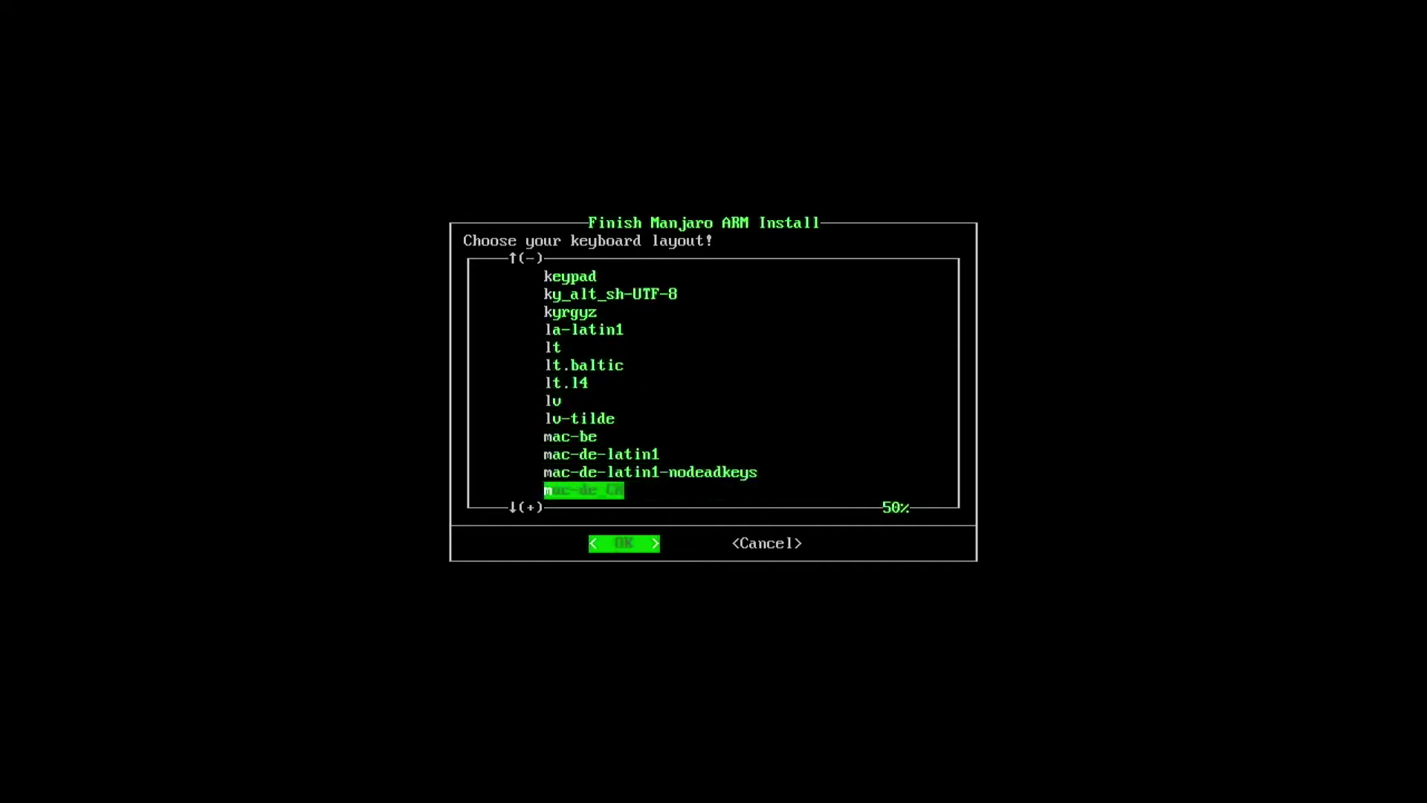
{"action": "key", "text": "Down"}
{"action": "key", "text": "Down"}
{"action": "key", "text": "Down"}
{"action": "key", "text": "Down"}
{"action": "key", "text": "Down"}
{"action": "key", "text": "Down"}
{"action": "key", "text": "Down"}
{"action": "key", "text": "Down"}
{"action": "key", "text": "Down"}
{"action": "key", "text": "Down"}
{"action": "key", "text": "Down"}
{"action": "key", "text": "Down"}
{"action": "key", "text": "Down"}
{"action": "key", "text": "Down"}
{"action": "key", "text": "Down"}
{"action": "key", "text": "Down"}
{"action": "key", "text": "Down"}
{"action": "key", "text": "Down"}
{"action": "key", "text": "Down"}
{"action": "key", "text": "Down"}
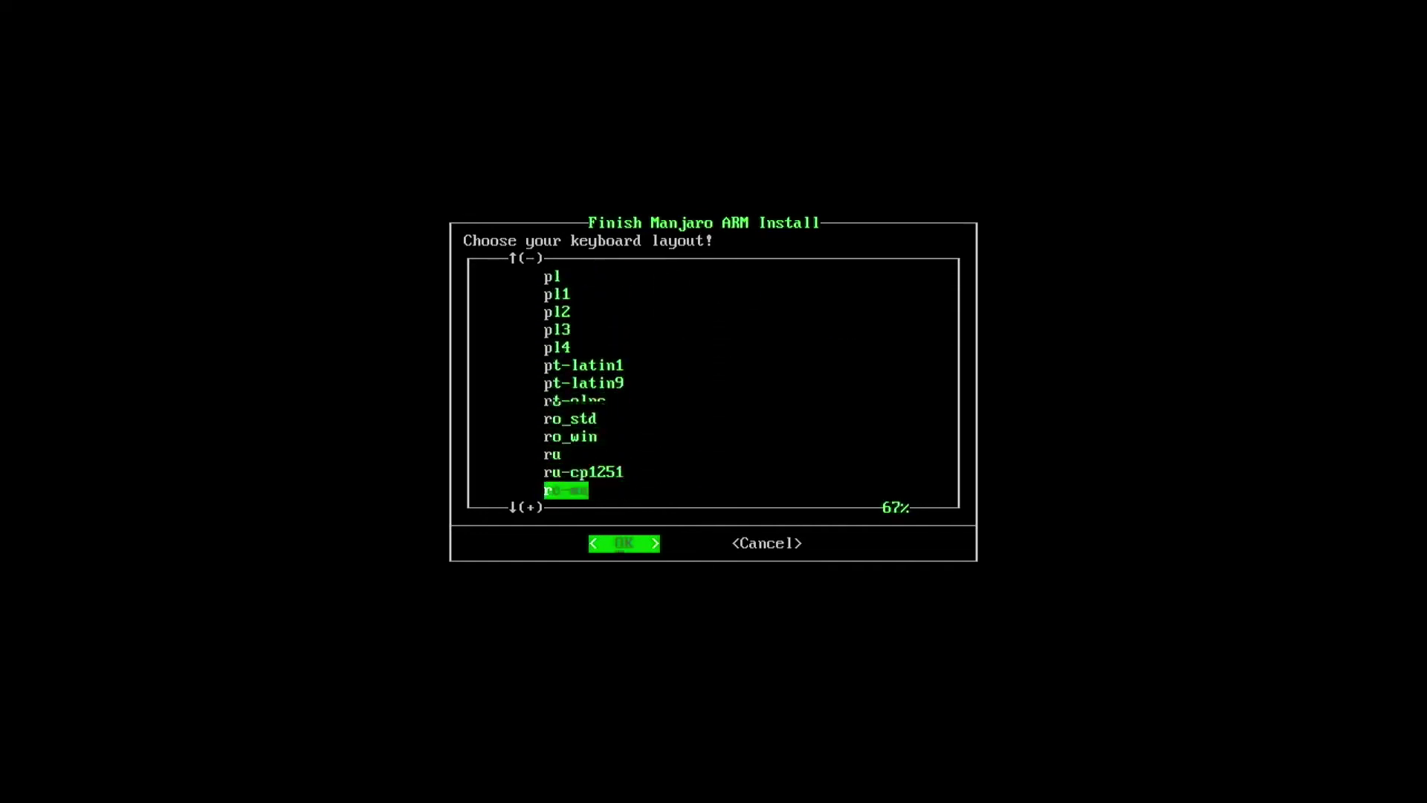
{"action": "key", "text": "Down"}
{"action": "key", "text": "Down"}
{"action": "key", "text": "Down"}
{"action": "key", "text": "Down"}
{"action": "key", "text": "Down"}
{"action": "key", "text": "Down"}
{"action": "key", "text": "Down"}
{"action": "key", "text": "Down"}
{"action": "key", "text": "Down"}
{"action": "key", "text": "Down"}
{"action": "key", "text": "Down"}
{"action": "key", "text": "Down"}
{"action": "key", "text": "Down"}
{"action": "key", "text": "Down"}
{"action": "key", "text": "Down"}
{"action": "key", "text": "Down"}
{"action": "key", "text": "Down"}
{"action": "key", "text": "Down"}
{"action": "key", "text": "Down"}
{"action": "key", "text": "Down"}
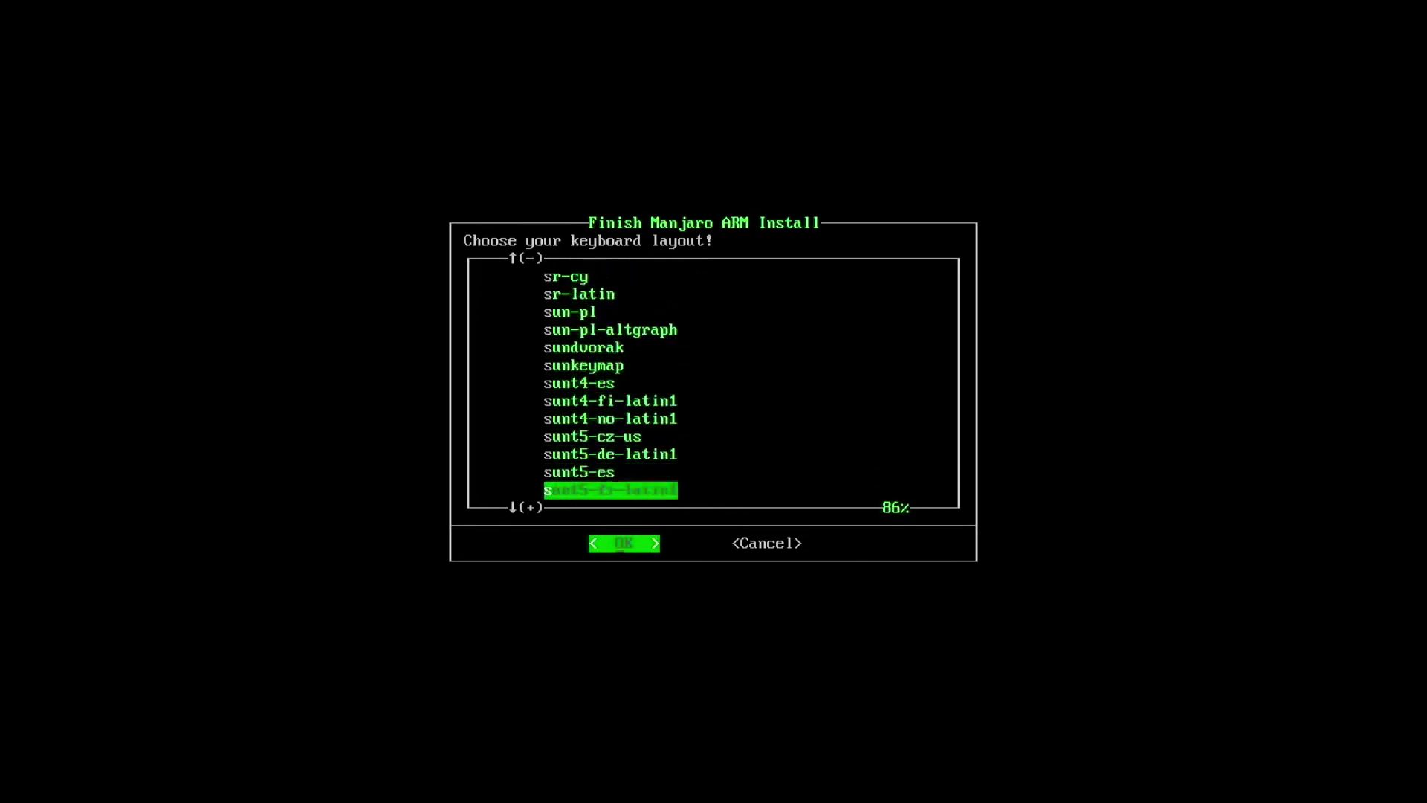
{"action": "key", "text": "Down"}
{"action": "key", "text": "Down"}
{"action": "key", "text": "Down"}
{"action": "key", "text": "Down"}
{"action": "key", "text": "Down"}
{"action": "key", "text": "Down"}
{"action": "key", "text": "Down"}
{"action": "key", "text": "Down"}
{"action": "key", "text": "Down"}
{"action": "key", "text": "Down"}
{"action": "key", "text": "Down"}
{"action": "key", "text": "Down"}
{"action": "key", "text": "Down"}
{"action": "key", "text": "Down"}
{"action": "key", "text": "Down"}
{"action": "key", "text": "Down"}
{"action": "key", "text": "Down"}
{"action": "key", "text": "Down"}
{"action": "key", "text": "Down"}
{"action": "key", "text": "Down"}
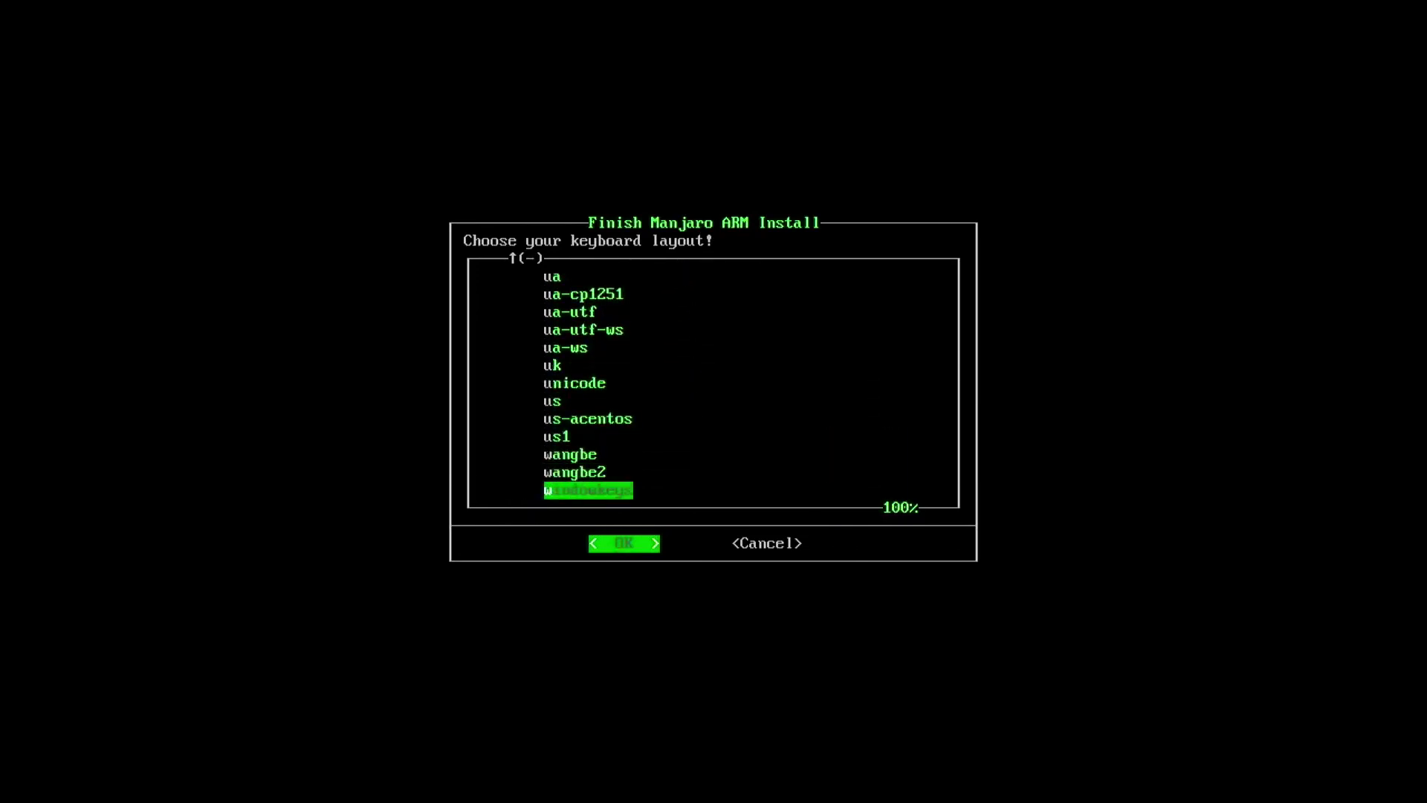
{"action": "key", "text": "Up"}
{"action": "key", "text": "Up"}
{"action": "key", "text": "Up"}
{"action": "key", "text": "Up"}
{"action": "key", "text": "Up"}
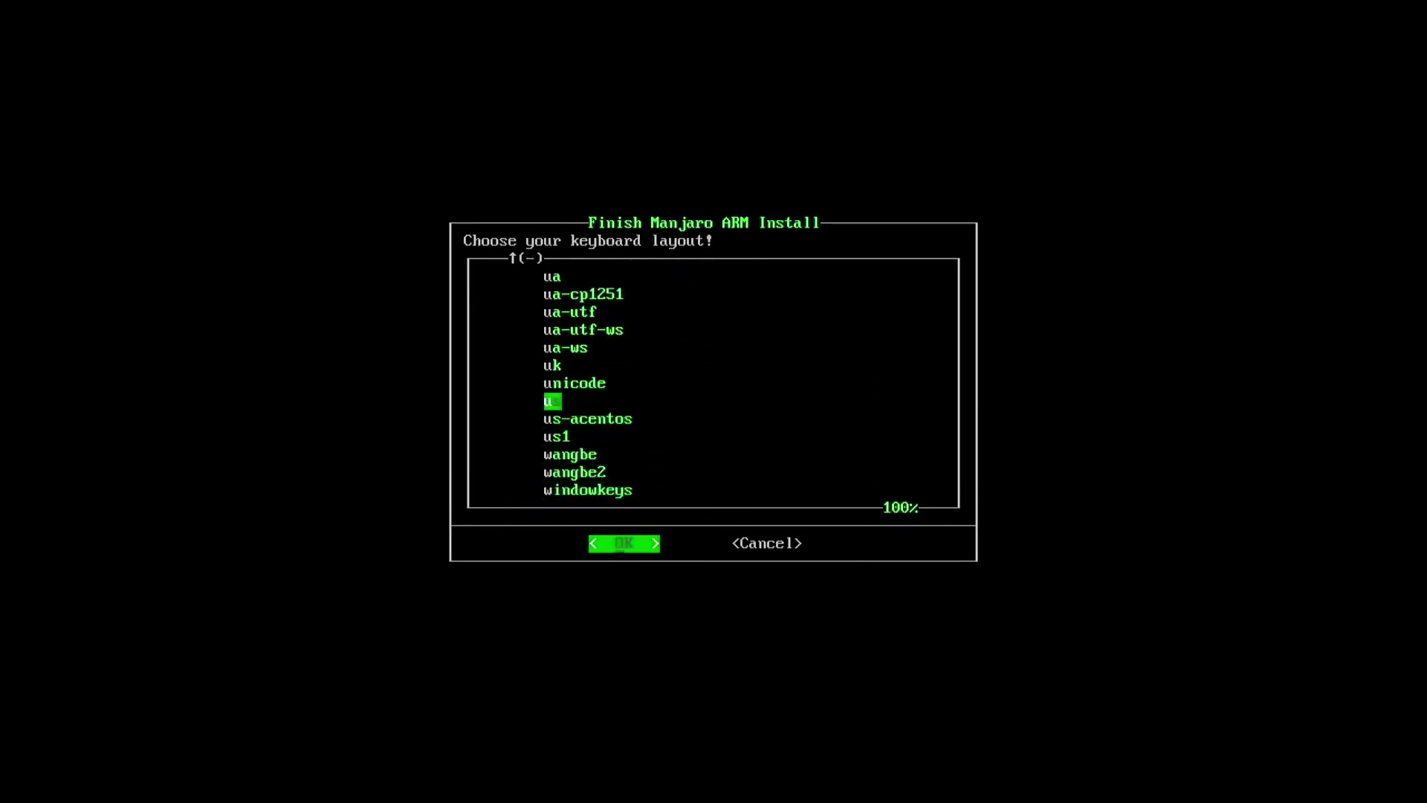
{"action": "key", "text": "Return"}
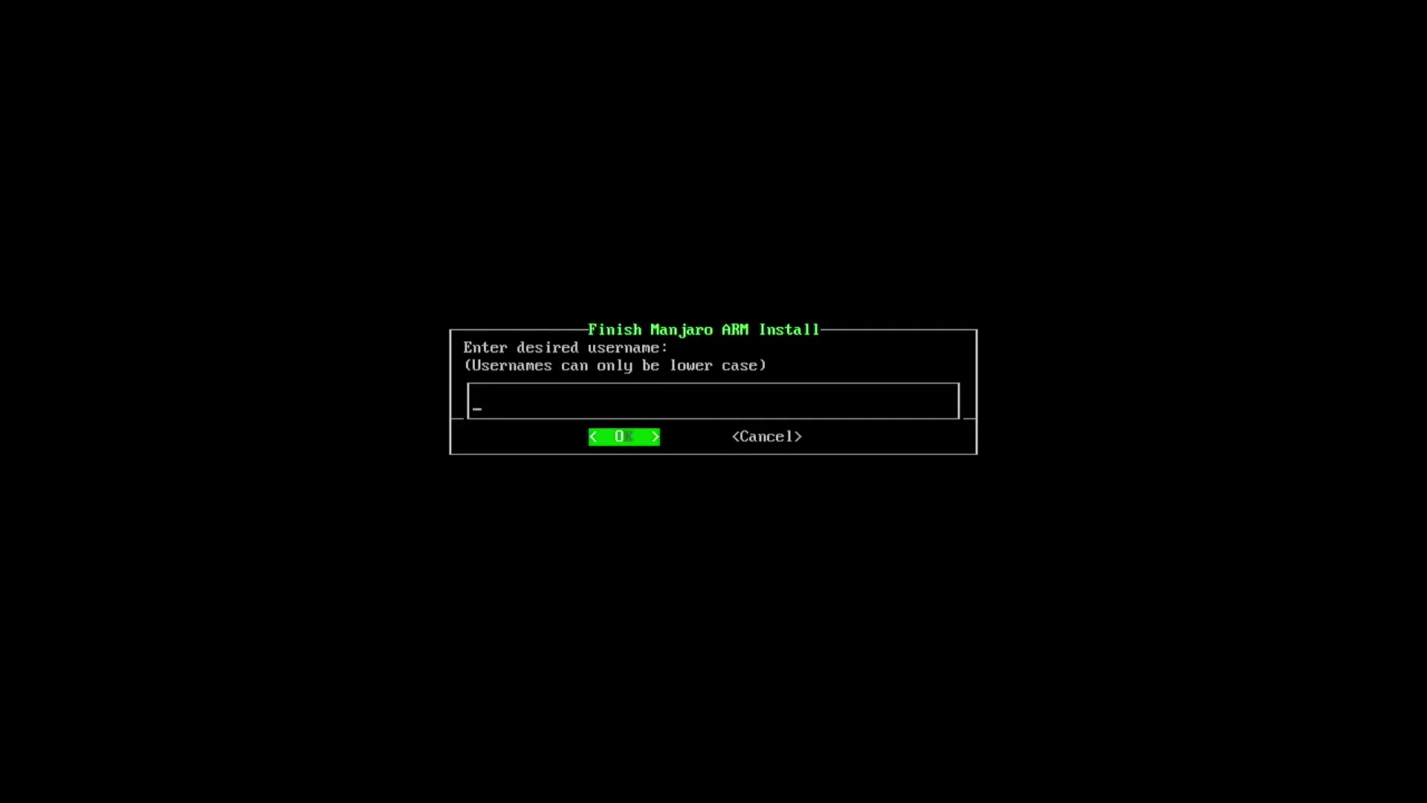
- Enter the new username, skip extra user groups, and enter the user's full name
{"action": "type", "text": "helphq"}
{"action": "key", "text": "Return"}
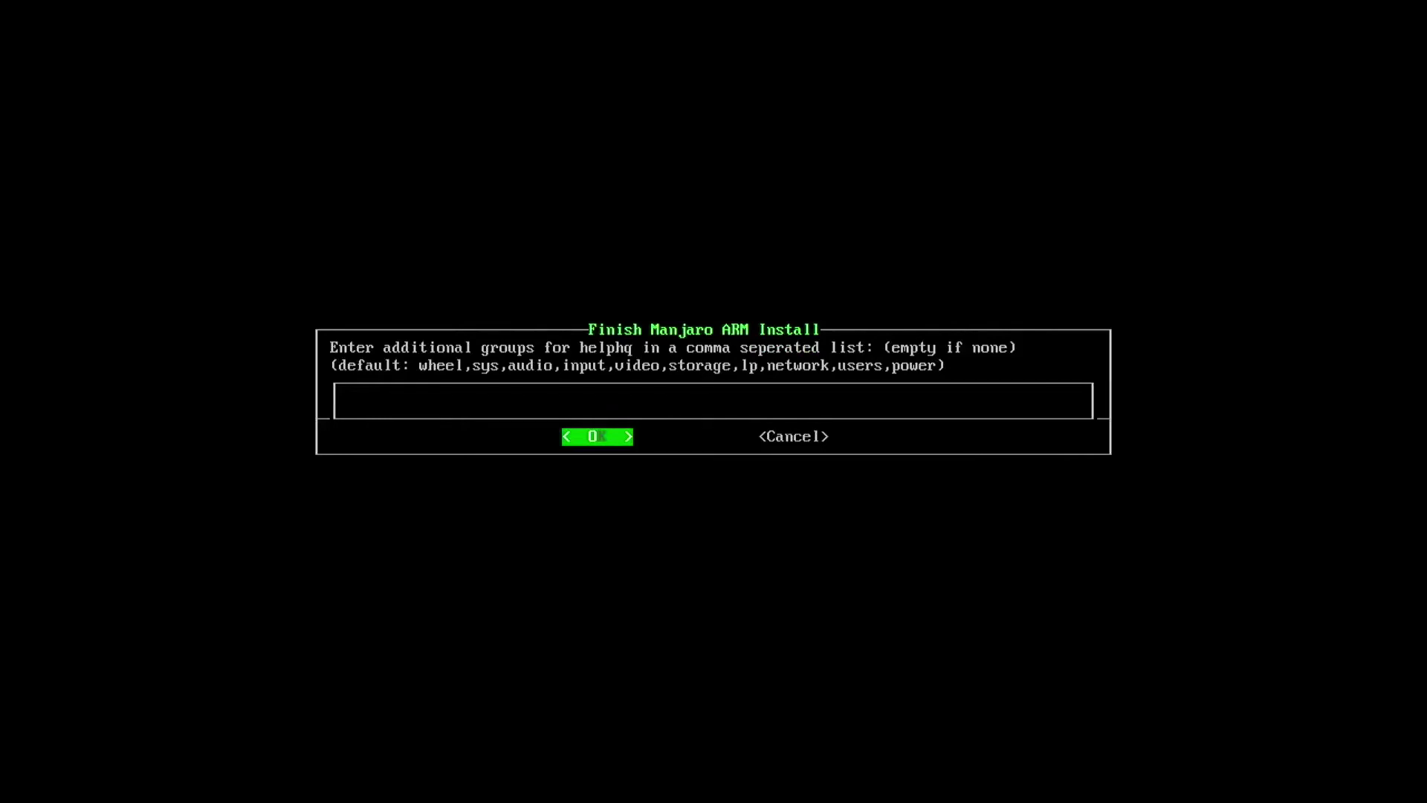
{"action": "key", "text": "Return"}
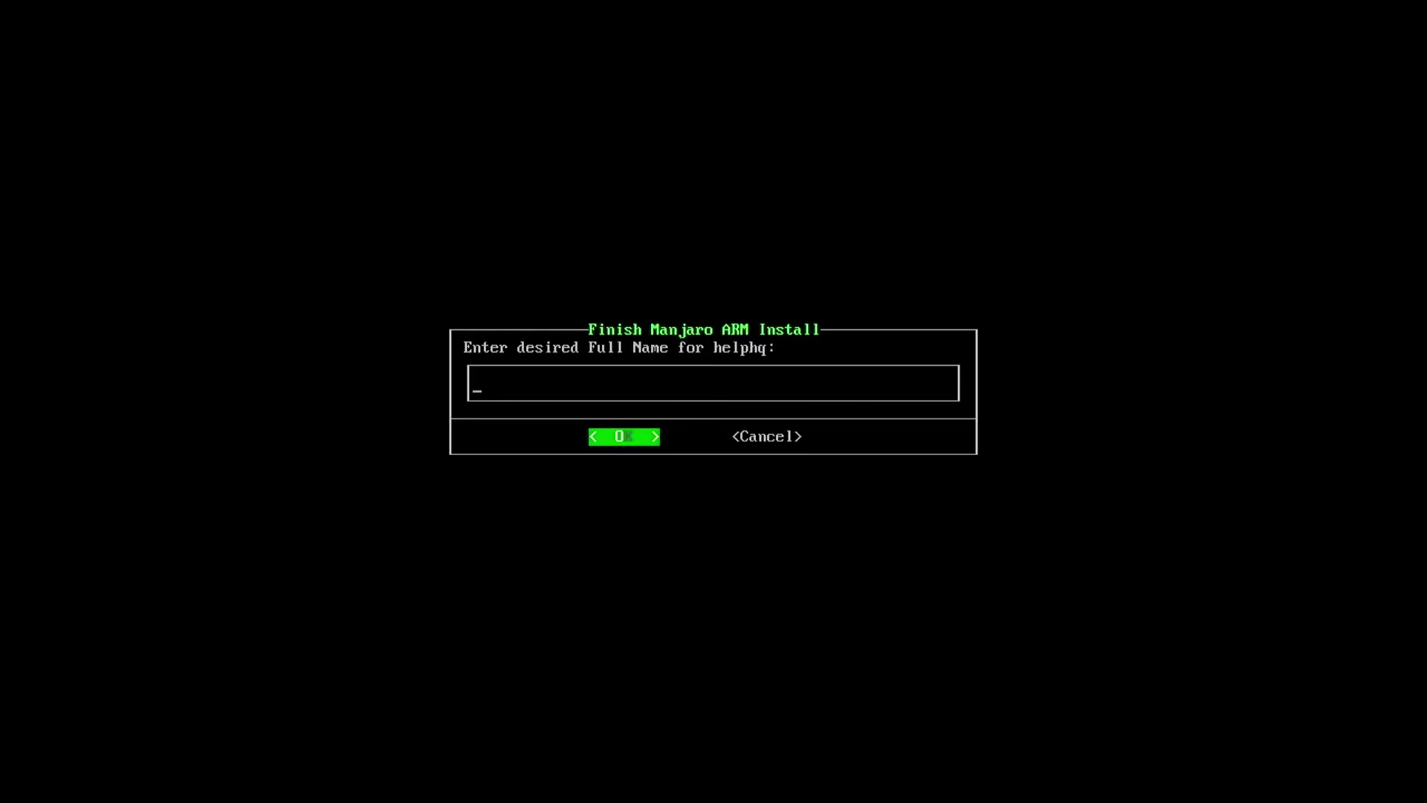
{"action": "type", "text": "John Doe"}
{"action": "key", "text": "Return"}
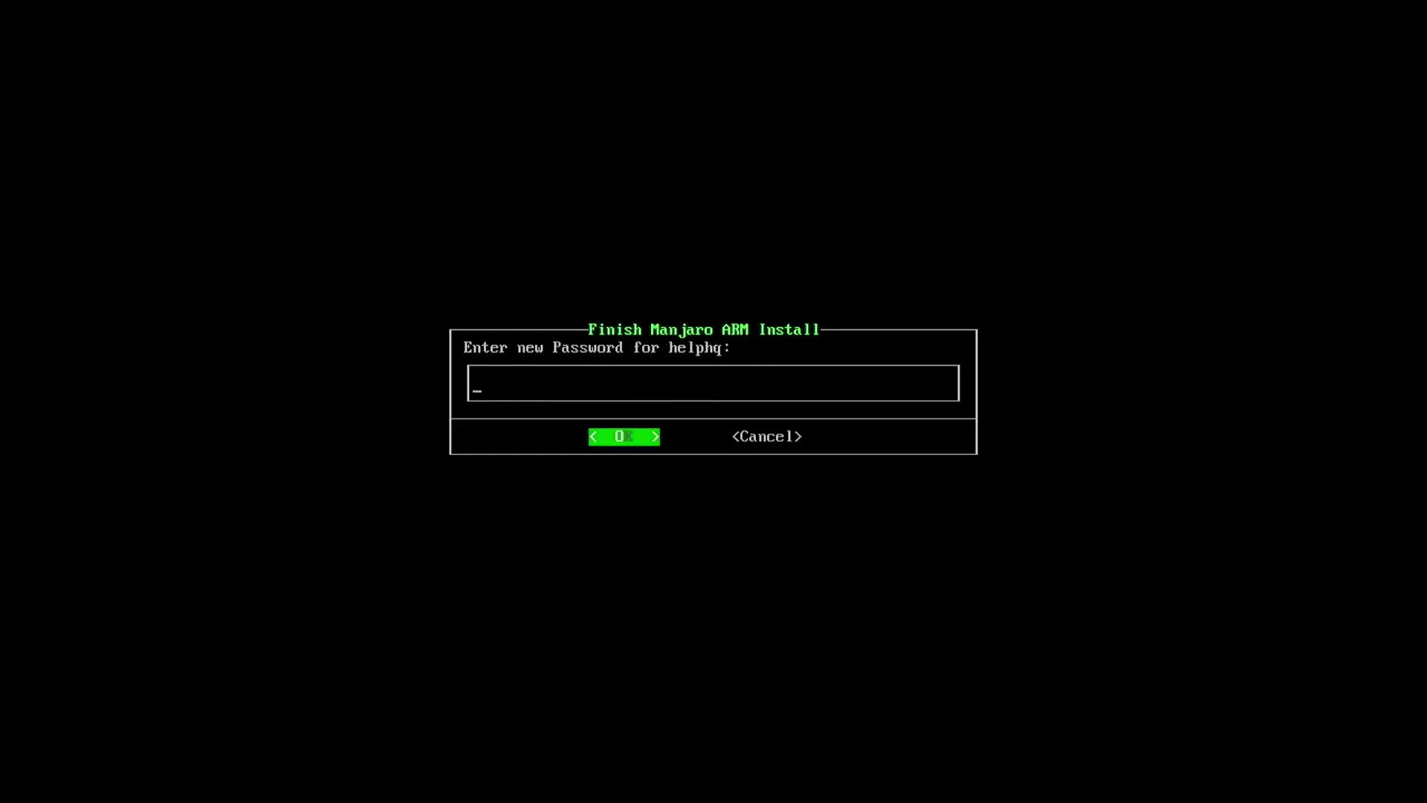
- Type and confirm the user password, then type and confirm the root password
{"action": "type", "text": "*********"}
{"action": "key", "text": "Return"}
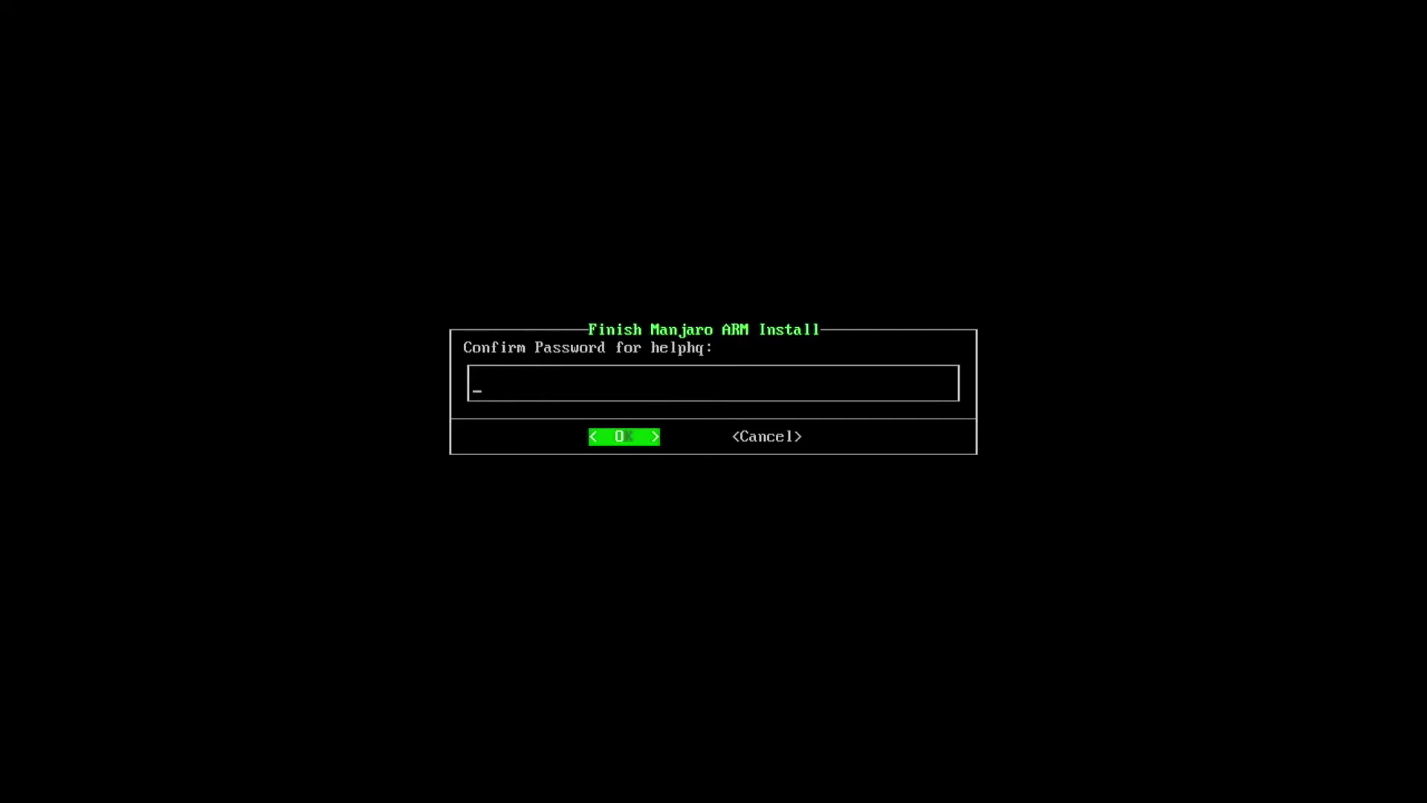
{"action": "type", "text": "*********"}
{"action": "key", "text": "Return"}
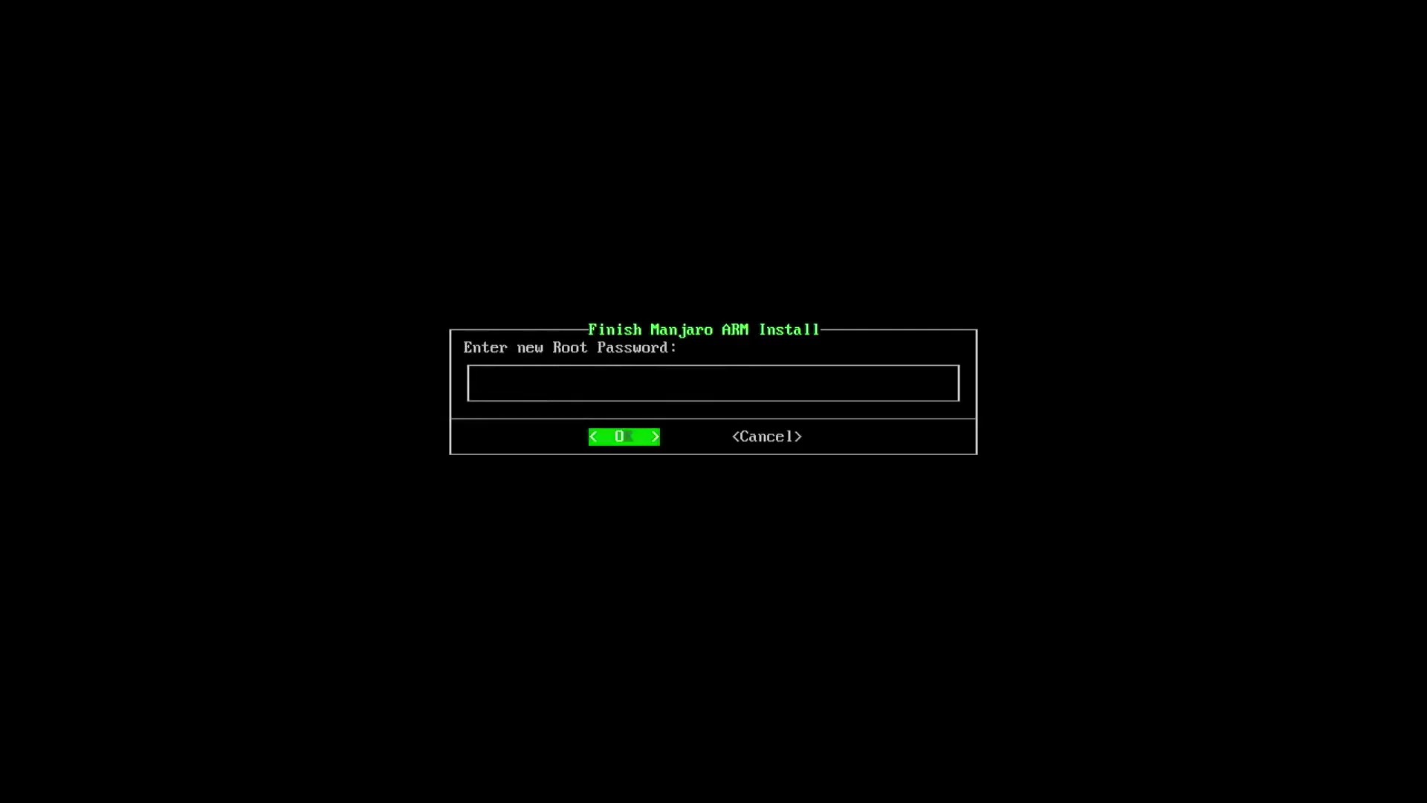
{"action": "type", "text": "*********"}
{"action": "key", "text": "Return"}
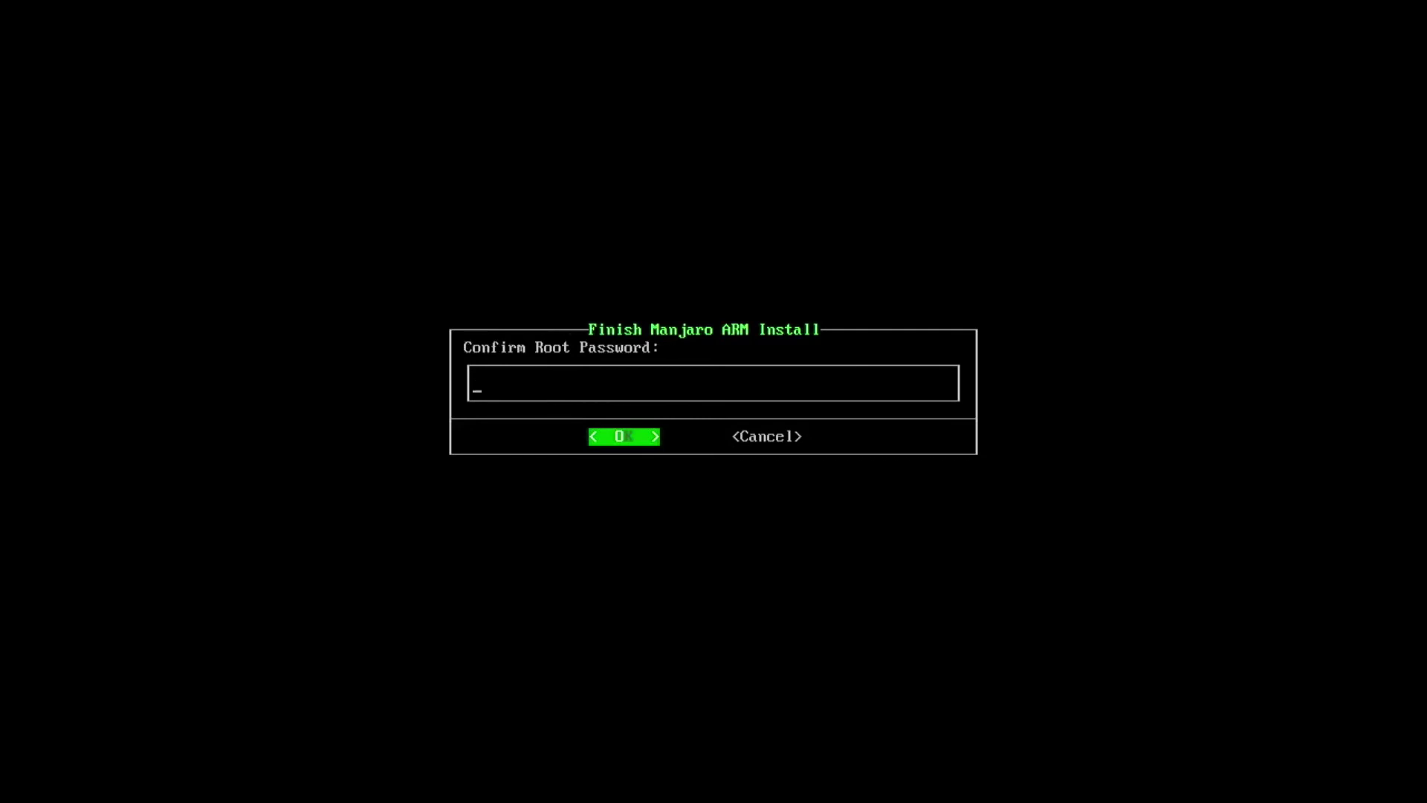
{"action": "type", "text": "********"}
{"action": "key", "text": "Return"}
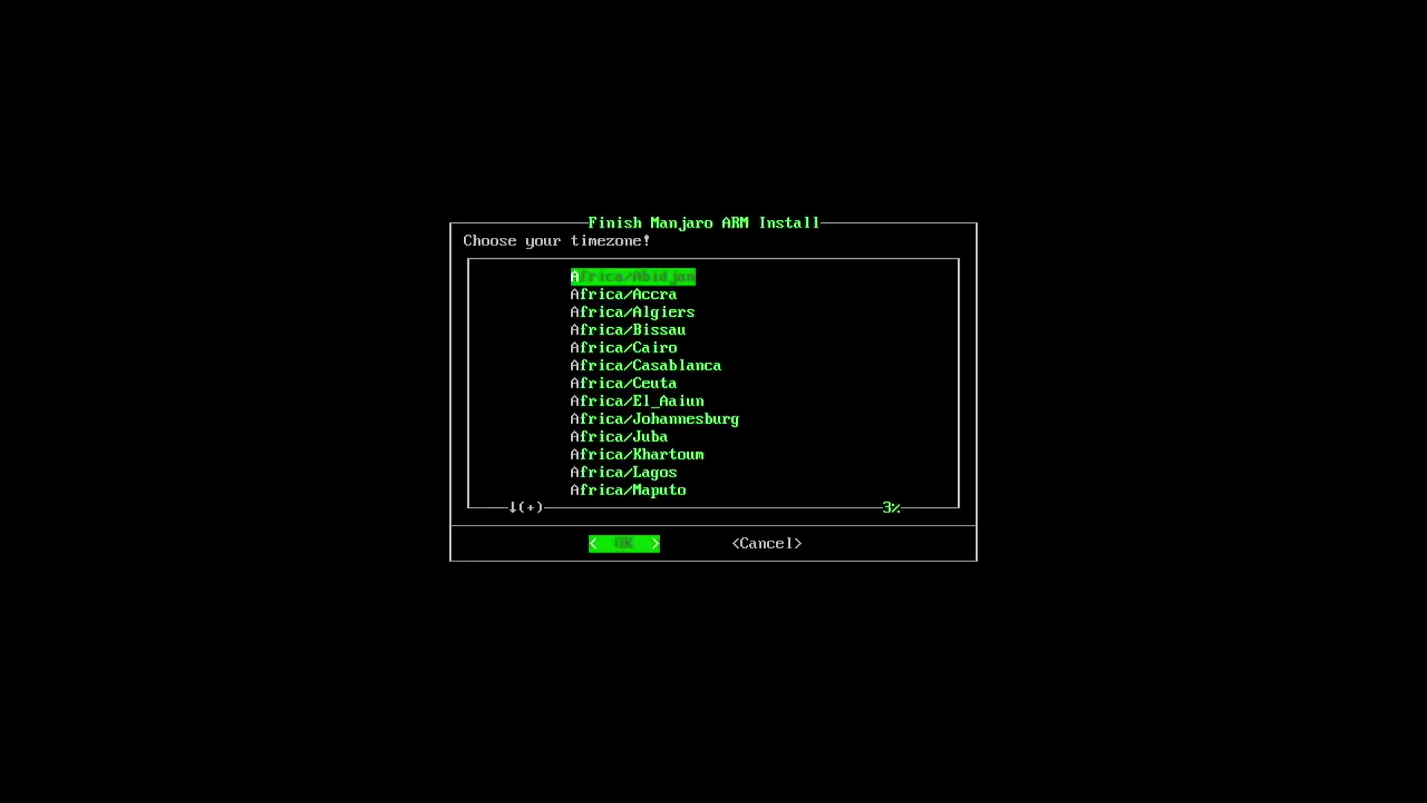
- Select America/Denver from the timezone list
{"action": "key", "text": "Down"}
{"action": "key", "text": "Down"}
{"action": "key", "text": "Down"}
{"action": "key", "text": "Down"}
{"action": "key", "text": "Down"}
{"action": "key", "text": "Down"}
{"action": "key", "text": "Down"}
{"action": "key", "text": "Down"}
{"action": "key", "text": "Down"}
{"action": "key", "text": "Down"}
{"action": "key", "text": "Down"}
{"action": "key", "text": "Down"}
{"action": "key", "text": "Down"}
{"action": "key", "text": "Down"}
{"action": "key", "text": "Down"}
{"action": "key", "text": "Down"}
{"action": "key", "text": "Down"}
{"action": "key", "text": "Down"}
{"action": "key", "text": "Down"}
{"action": "key", "text": "Down"}
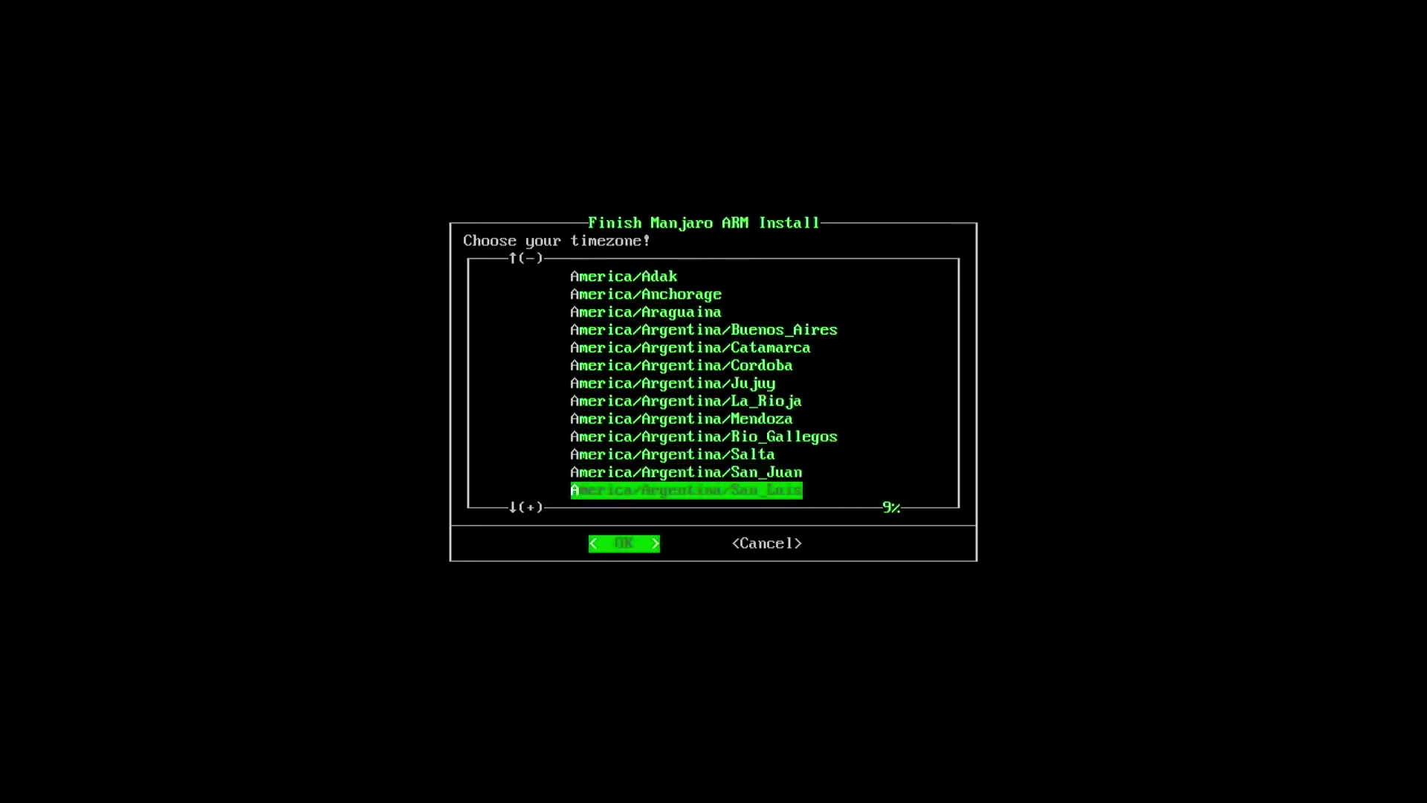
{"action": "key", "text": "Down"}
{"action": "key", "text": "Down"}
{"action": "key", "text": "Down"}
{"action": "key", "text": "Down"}
{"action": "key", "text": "Down"}
{"action": "key", "text": "Down"}
{"action": "key", "text": "Down"}
{"action": "key", "text": "Down"}
{"action": "key", "text": "Down"}
{"action": "key", "text": "Down"}
{"action": "key", "text": "Down"}
{"action": "key", "text": "Down"}
{"action": "key", "text": "Down"}
{"action": "key", "text": "Down"}
{"action": "key", "text": "Down"}
{"action": "key", "text": "Down"}
{"action": "key", "text": "Down"}
{"action": "key", "text": "Down"}
{"action": "key", "text": "Down"}
{"action": "key", "text": "Down"}
{"action": "key", "text": "Down"}
{"action": "key", "text": "Down"}
{"action": "key", "text": "Down"}
{"action": "key", "text": "Down"}
{"action": "key", "text": "Down"}
{"action": "key", "text": "Down"}
{"action": "key", "text": "Down"}
{"action": "key", "text": "Down"}
{"action": "key", "text": "Down"}
{"action": "key", "text": "Down"}
{"action": "key", "text": "Down"}
{"action": "key", "text": "Down"}
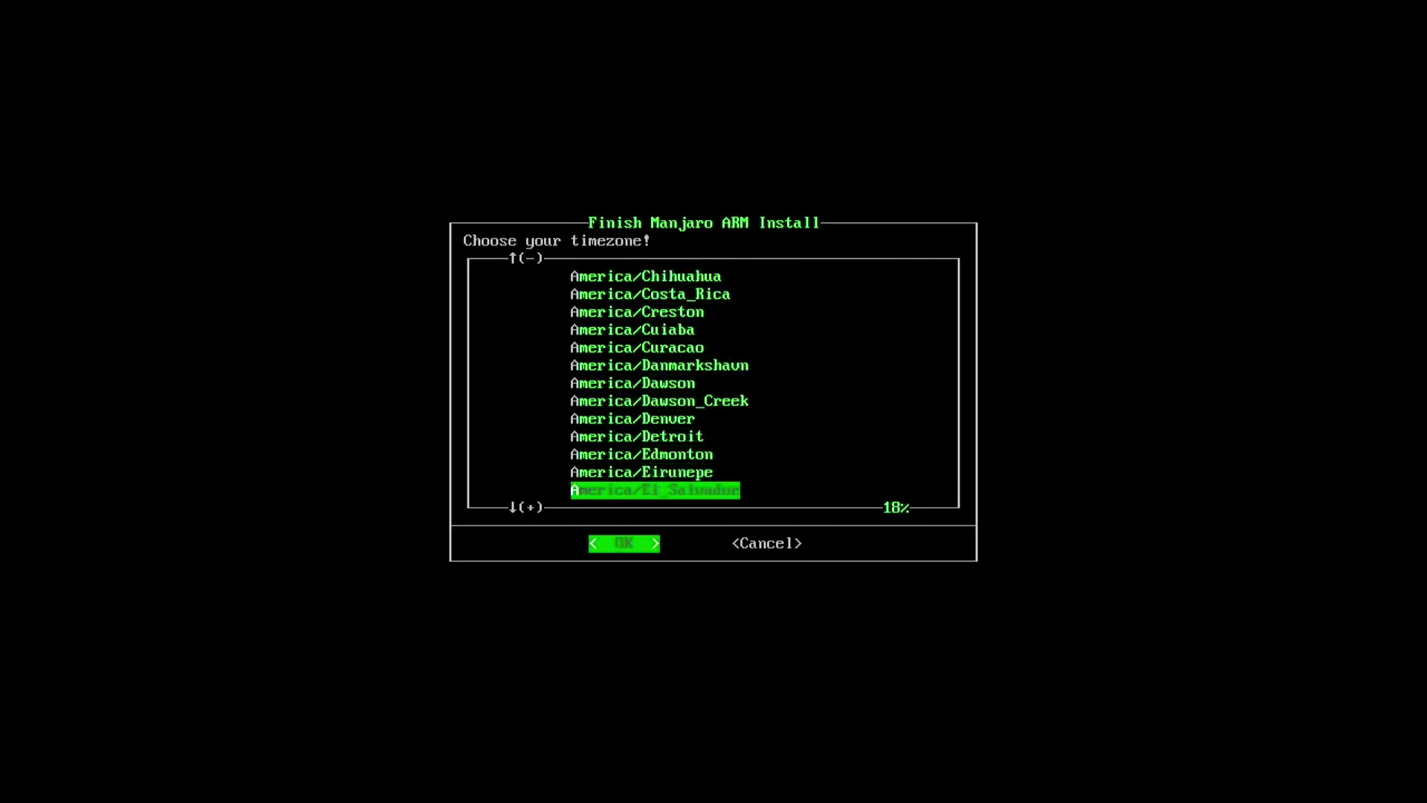
{"action": "key", "text": "Up"}
{"action": "key", "text": "Up"}
{"action": "key", "text": "Up"}
{"action": "key", "text": "Up"}
{"action": "key", "text": "Return"}
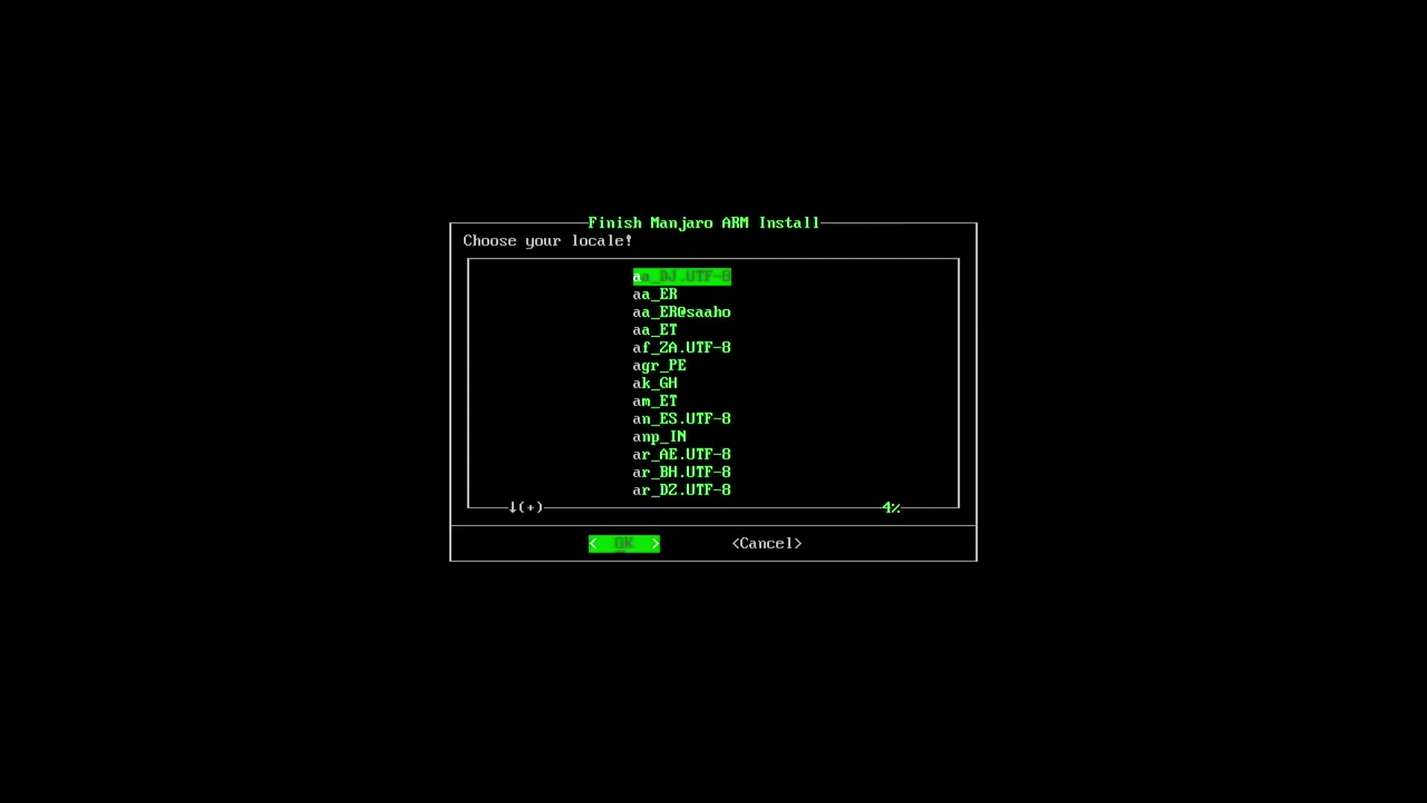
- Select en_US.UTF-8 from the locale list
{"action": "key", "text": "Down"}
{"action": "key", "text": "Down"}
{"action": "key", "text": "Down"}
{"action": "key", "text": "Down"}
{"action": "key", "text": "Down"}
{"action": "key", "text": "Down"}
{"action": "key", "text": "Down"}
{"action": "key", "text": "Down"}
{"action": "key", "text": "Down"}
{"action": "key", "text": "Down"}
{"action": "key", "text": "Down"}
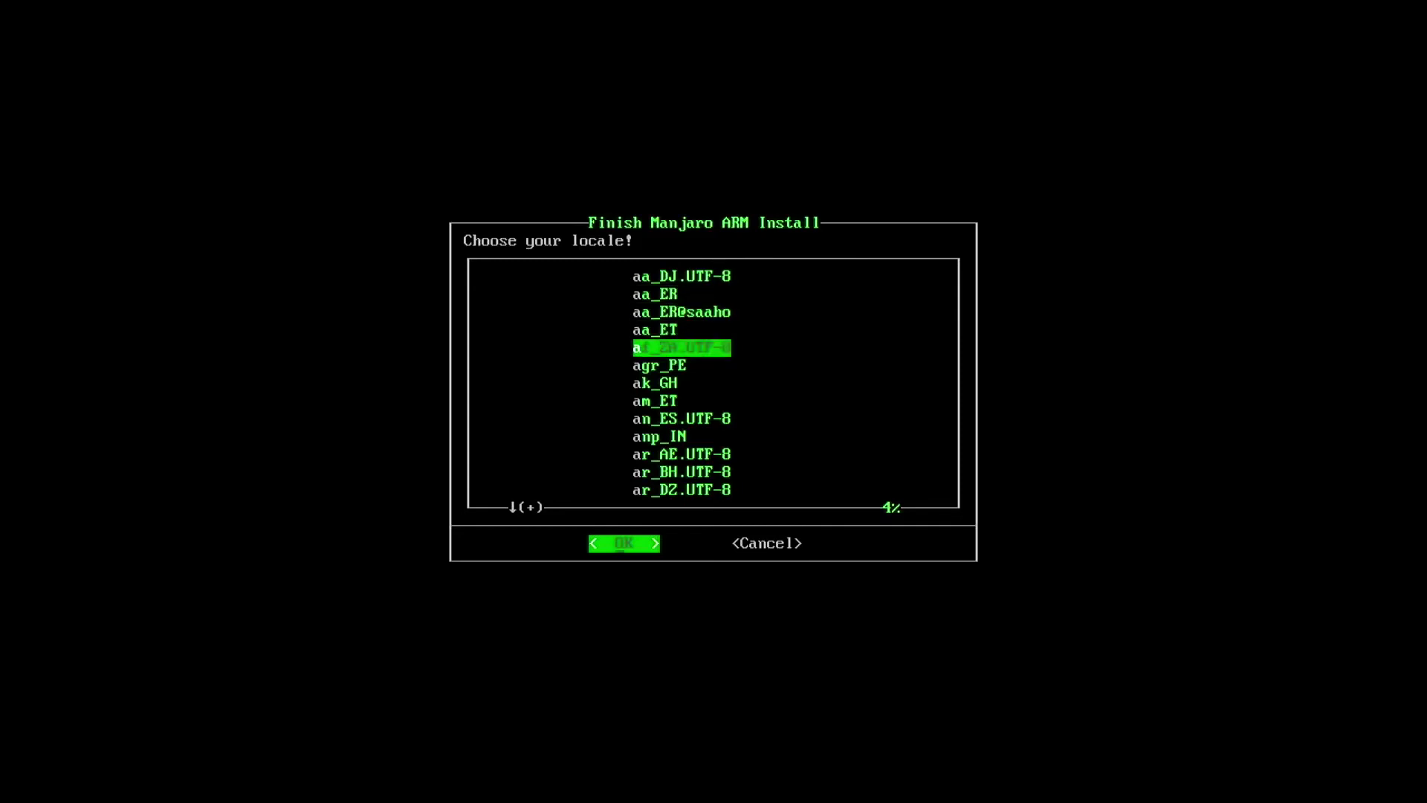
{"action": "key", "text": "Down"}
{"action": "key", "text": "Down"}
{"action": "key", "text": "Down"}
{"action": "key", "text": "Down"}
{"action": "key", "text": "Down"}
{"action": "key", "text": "Down"}
{"action": "key", "text": "Down"}
{"action": "key", "text": "Down"}
{"action": "key", "text": "Down"}
{"action": "key", "text": "Down"}
{"action": "key", "text": "Down"}
{"action": "key", "text": "Down"}
{"action": "key", "text": "Down"}
{"action": "key", "text": "Down"}
{"action": "key", "text": "Down"}
{"action": "key", "text": "Down"}
{"action": "key", "text": "Down"}
{"action": "key", "text": "Down"}
{"action": "key", "text": "Down"}
{"action": "key", "text": "Down"}
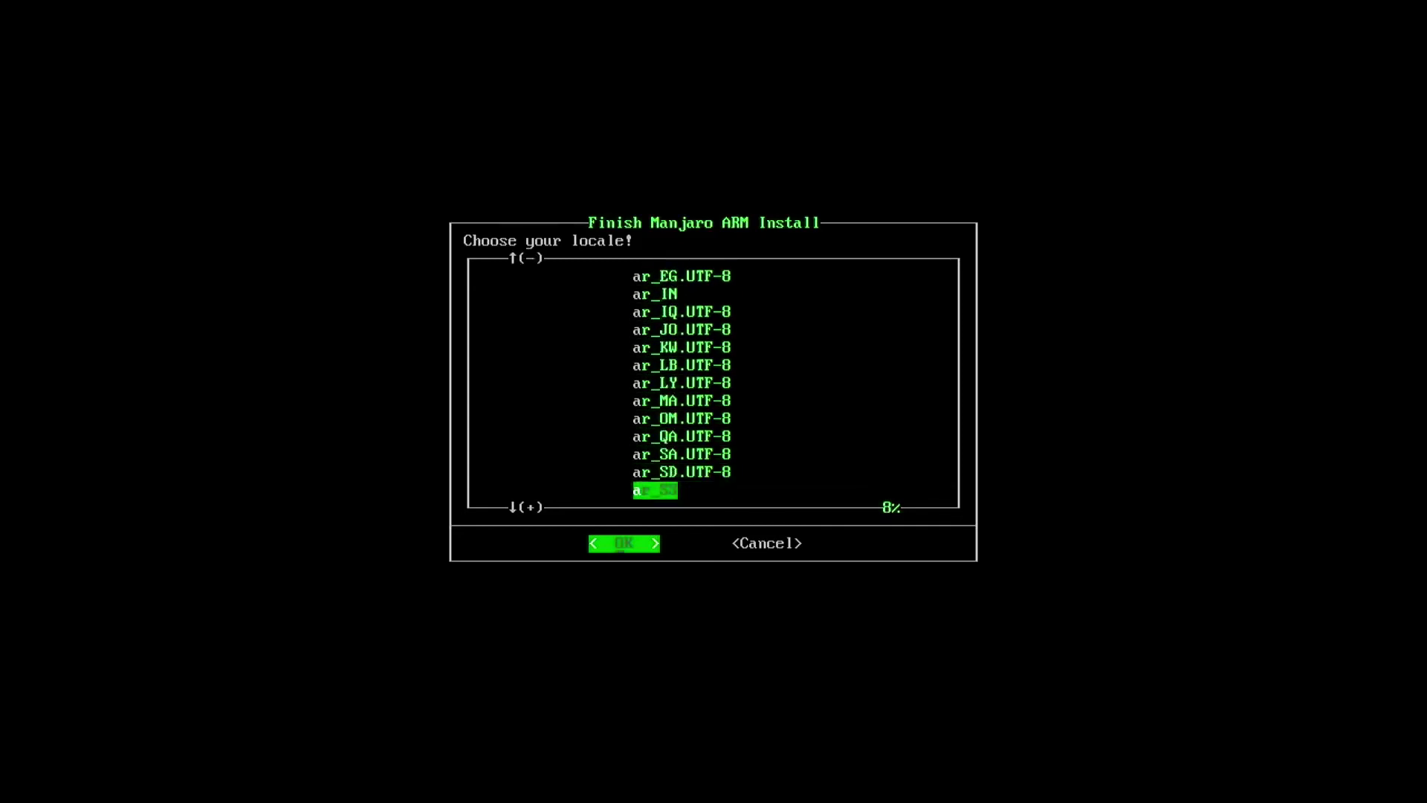
{"action": "key", "text": "Down"}
{"action": "key", "text": "Down"}
{"action": "key", "text": "Down"}
{"action": "key", "text": "Down"}
{"action": "key", "text": "Down"}
{"action": "key", "text": "Down"}
{"action": "key", "text": "Down"}
{"action": "key", "text": "Down"}
{"action": "key", "text": "Down"}
{"action": "key", "text": "Down"}
{"action": "key", "text": "Down"}
{"action": "key", "text": "Down"}
{"action": "key", "text": "Down"}
{"action": "key", "text": "Down"}
{"action": "key", "text": "Down"}
{"action": "key", "text": "Down"}
{"action": "key", "text": "Down"}
{"action": "key", "text": "Down"}
{"action": "key", "text": "Down"}
{"action": "key", "text": "Down"}
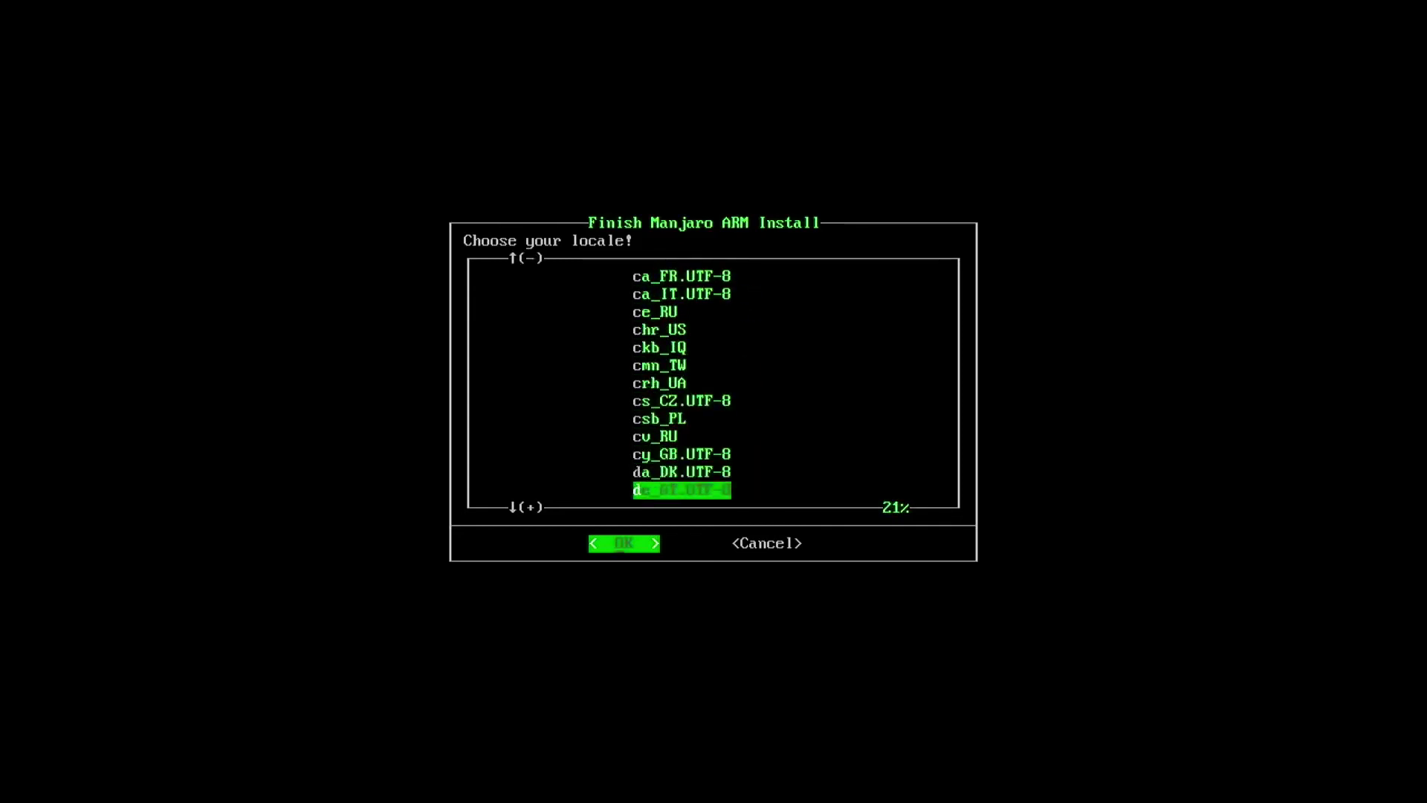
{"action": "key", "text": "Down"}
{"action": "key", "text": "Down"}
{"action": "key", "text": "Down"}
{"action": "key", "text": "Down"}
{"action": "key", "text": "Down"}
{"action": "key", "text": "Down"}
{"action": "key", "text": "Down"}
{"action": "key", "text": "Down"}
{"action": "key", "text": "Down"}
{"action": "key", "text": "Down"}
{"action": "key", "text": "Down"}
{"action": "key", "text": "Down"}
{"action": "key", "text": "Down"}
{"action": "key", "text": "Down"}
{"action": "key", "text": "Down"}
{"action": "key", "text": "Down"}
{"action": "key", "text": "Down"}
{"action": "key", "text": "Down"}
{"action": "key", "text": "Down"}
{"action": "key", "text": "Down"}
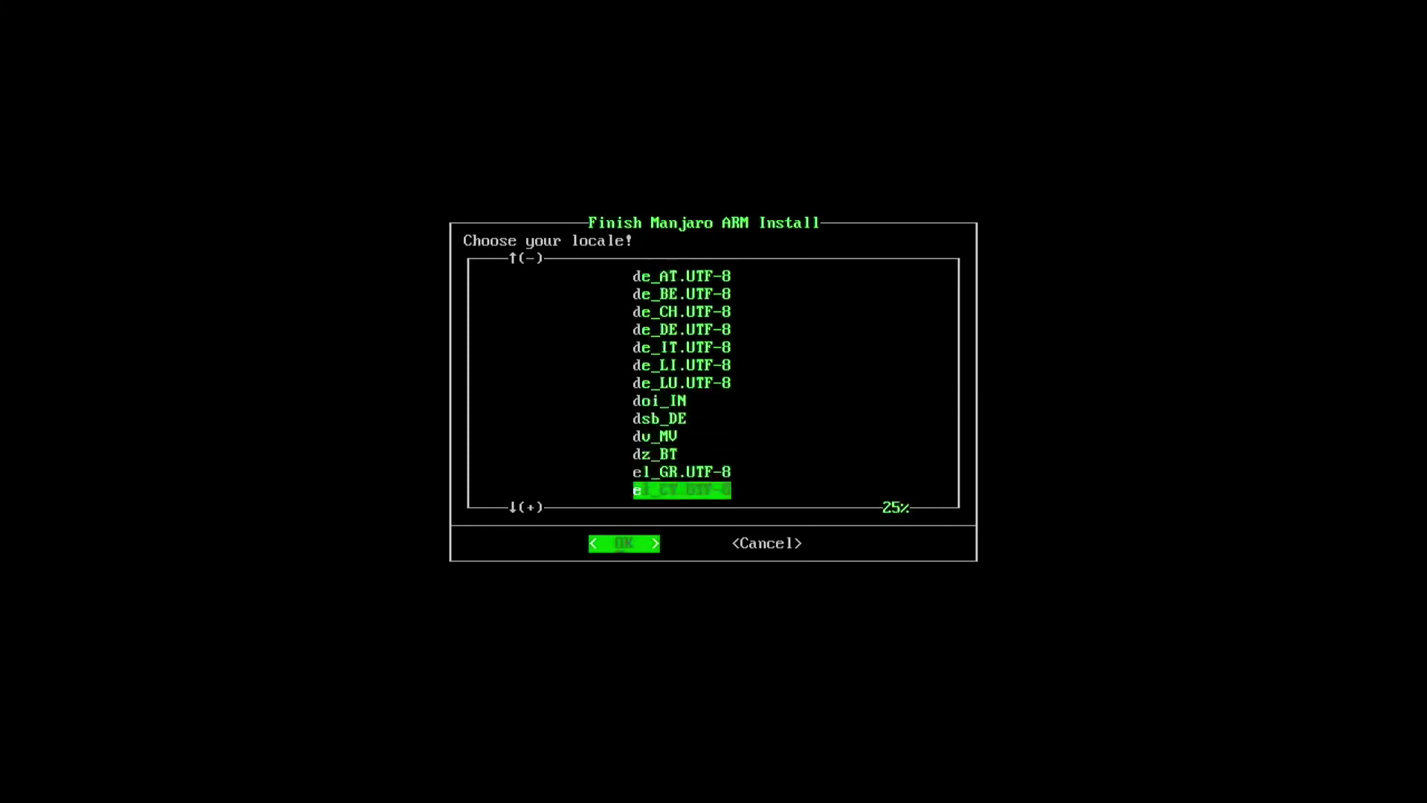
{"action": "key", "text": "Down"}
{"action": "key", "text": "Down"}
{"action": "key", "text": "Down"}
{"action": "key", "text": "Down"}
{"action": "key", "text": "Down"}
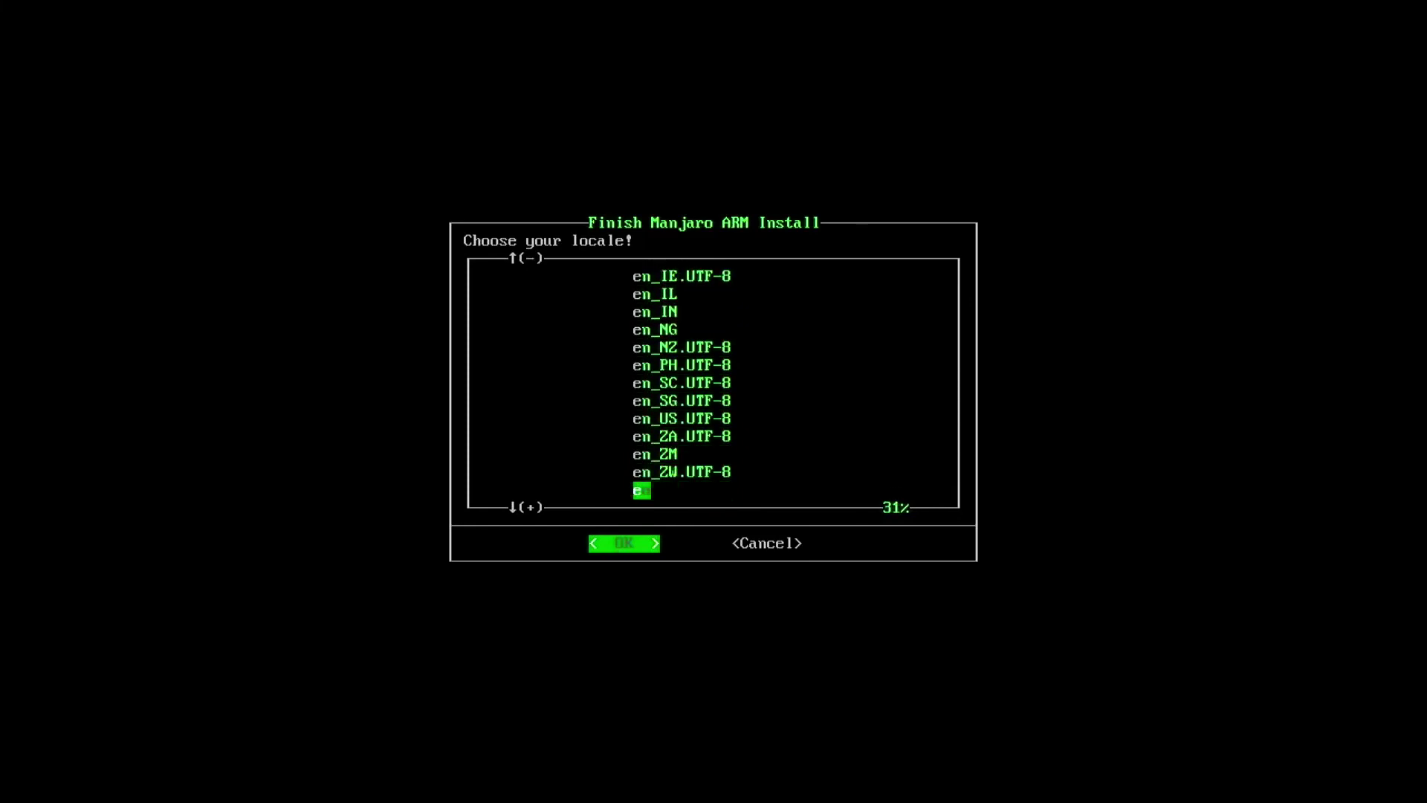
{"action": "key", "text": "Up"}
{"action": "key", "text": "Up"}
{"action": "key", "text": "Up"}
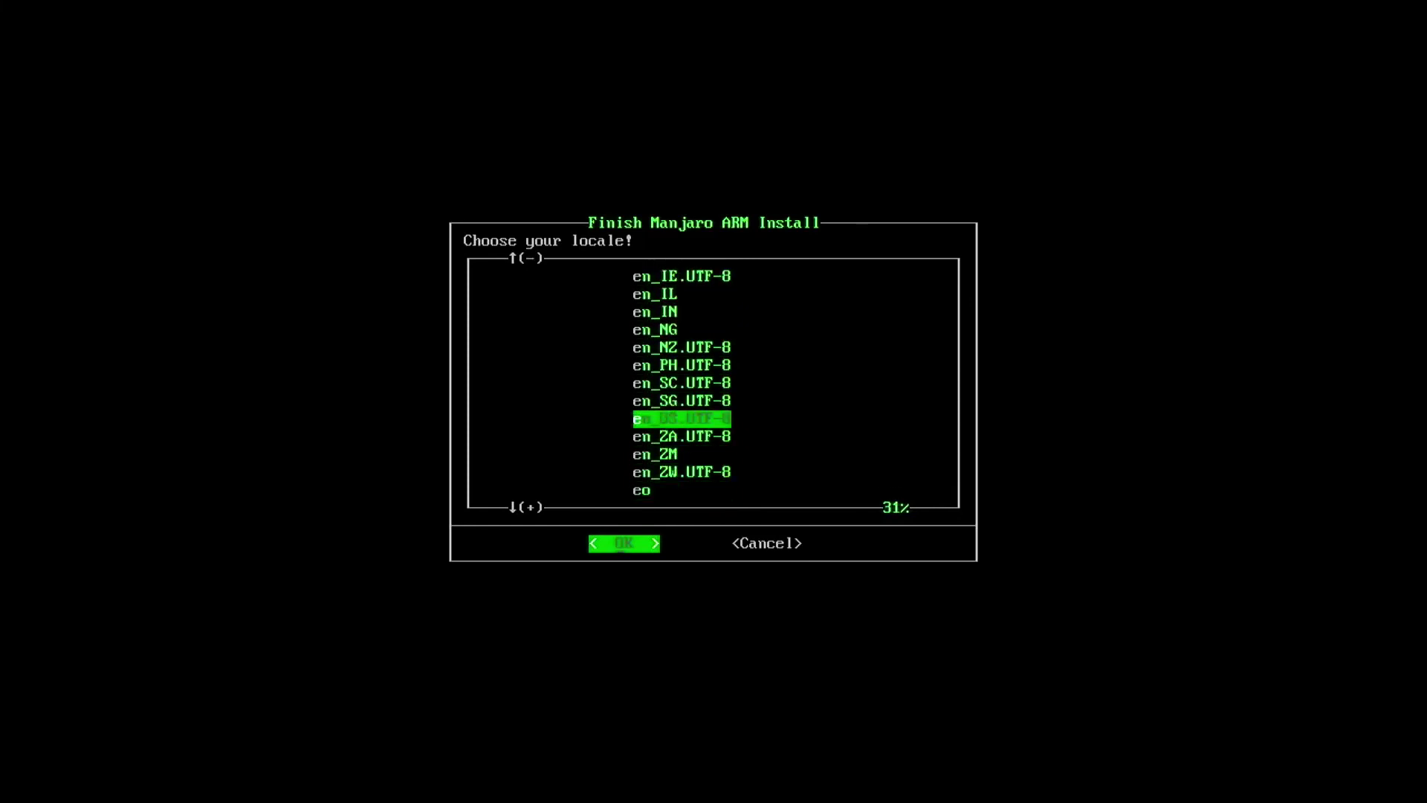
{"action": "key", "text": "Return"}
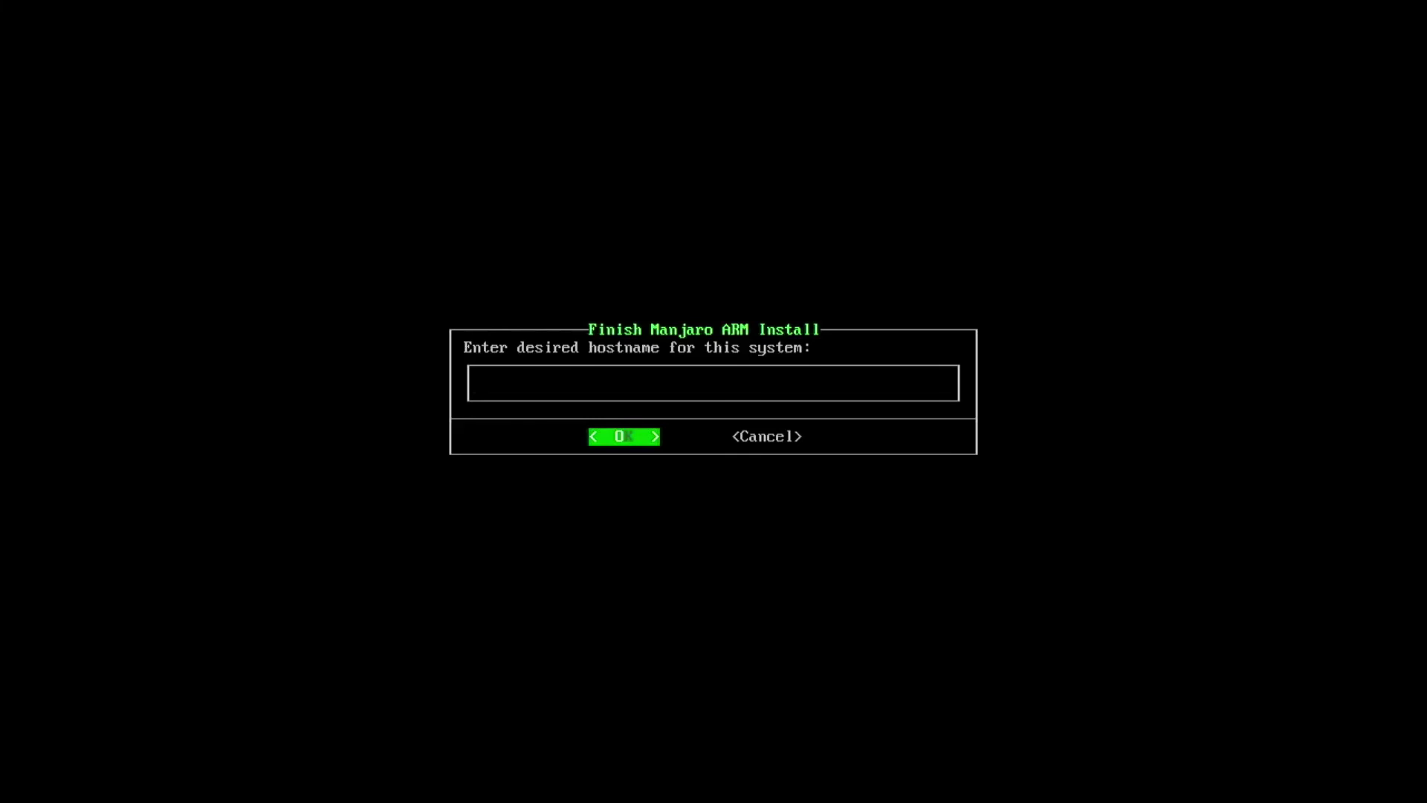
- Set the hostname to pi400 and accept the setup summary
{"action": "type", "text": "pi400"}
{"action": "key", "text": "Return"}
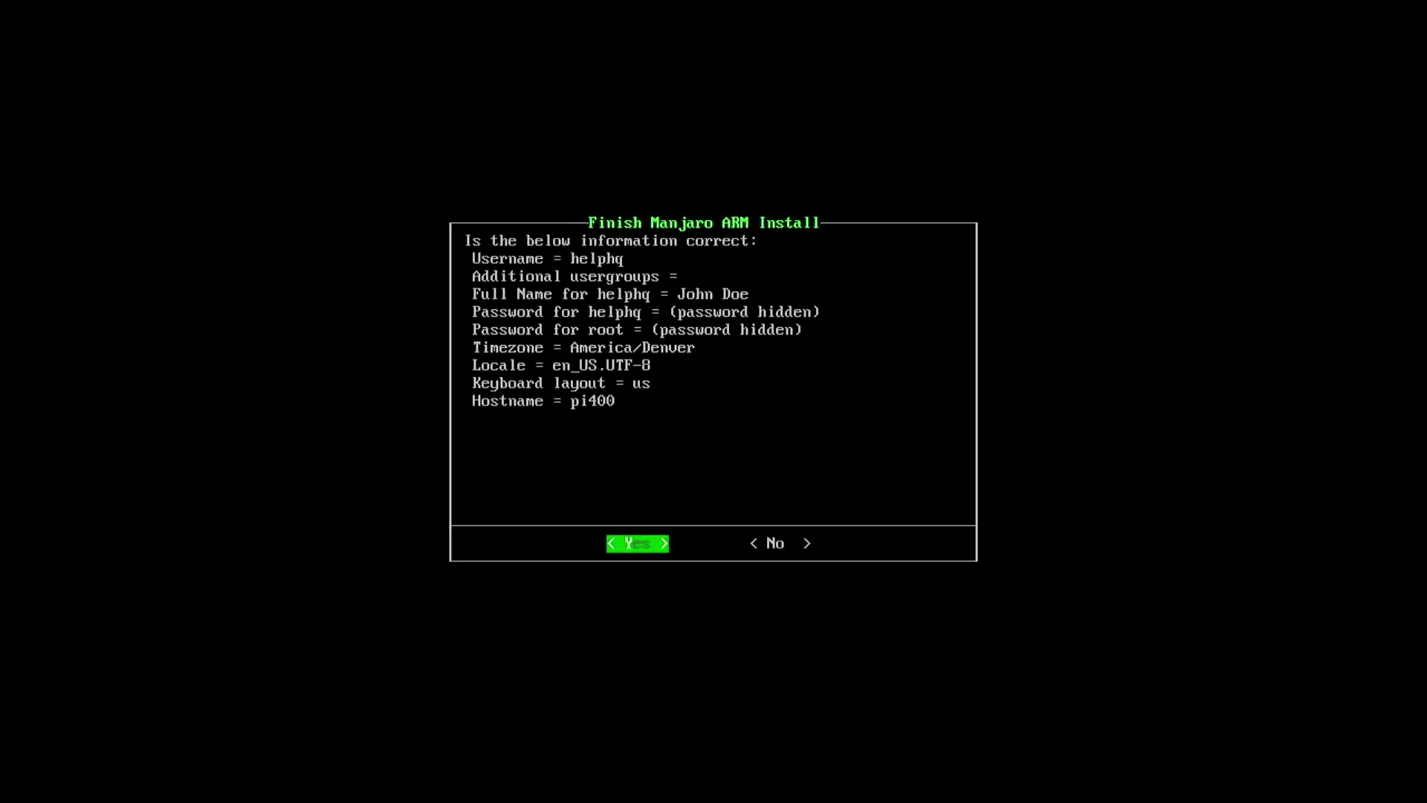
{"action": "key", "text": "Return"}
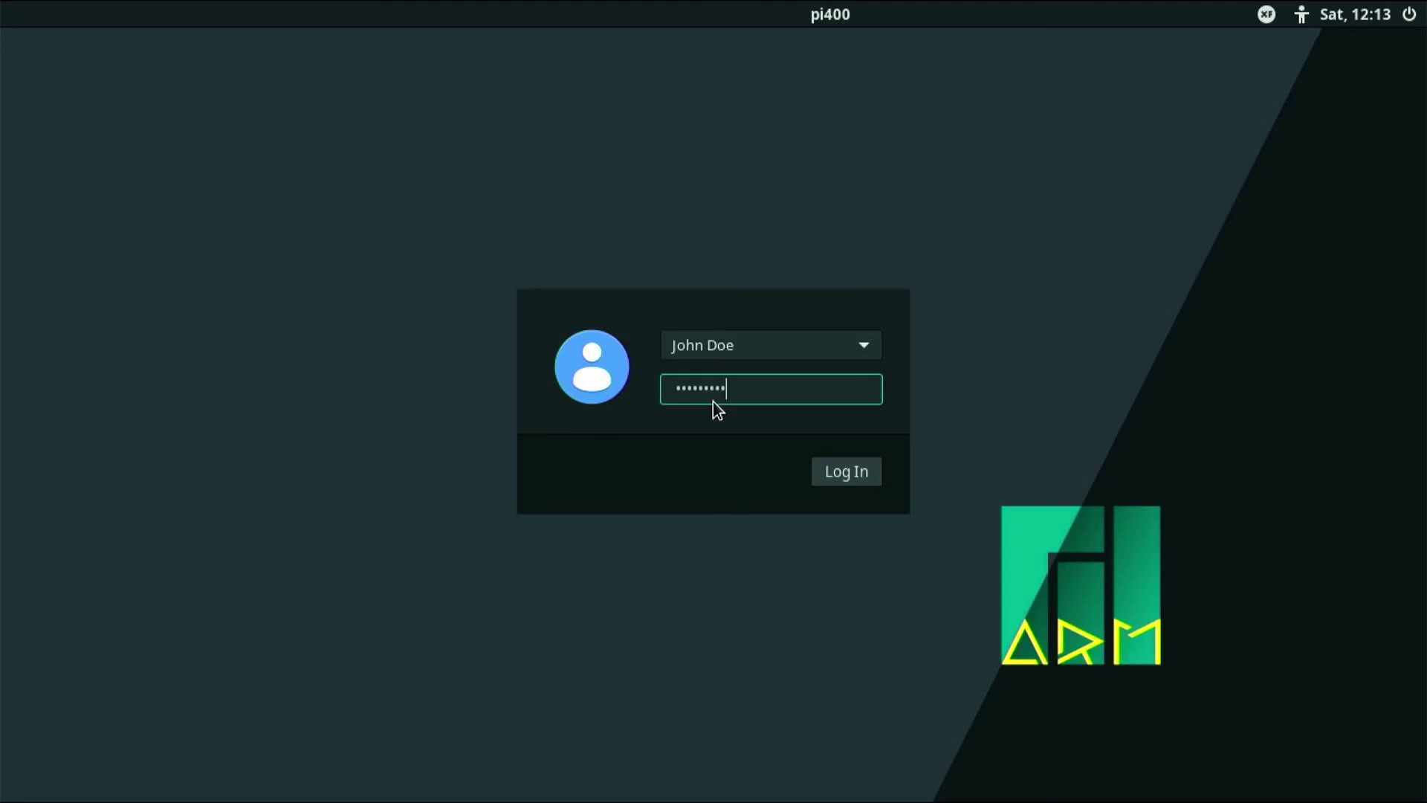
- Submit the entered password to log in to the Manjaro XFCE desktop
{"action": "key", "text": "Return"}
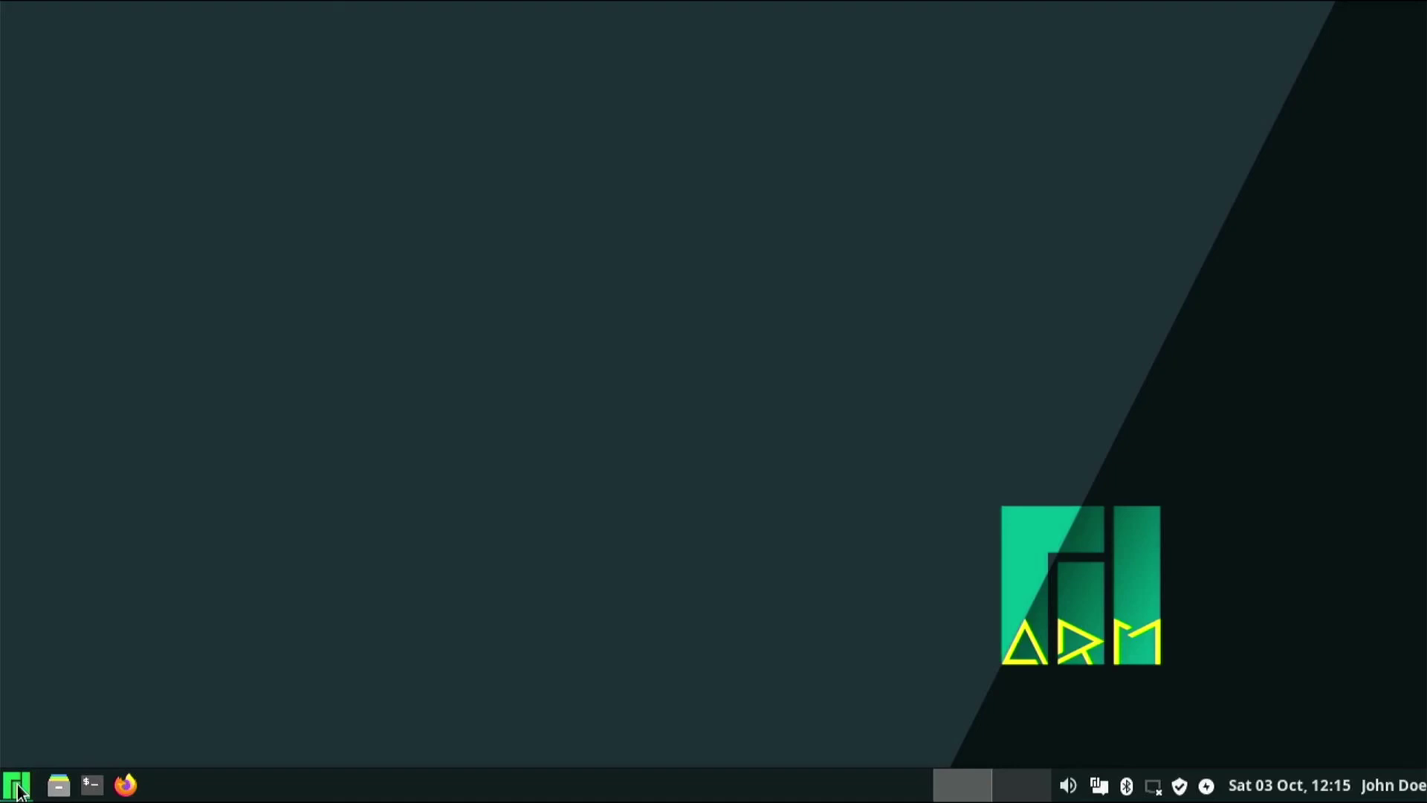
{"action": "left_click", "coordinate": [16, 786]}
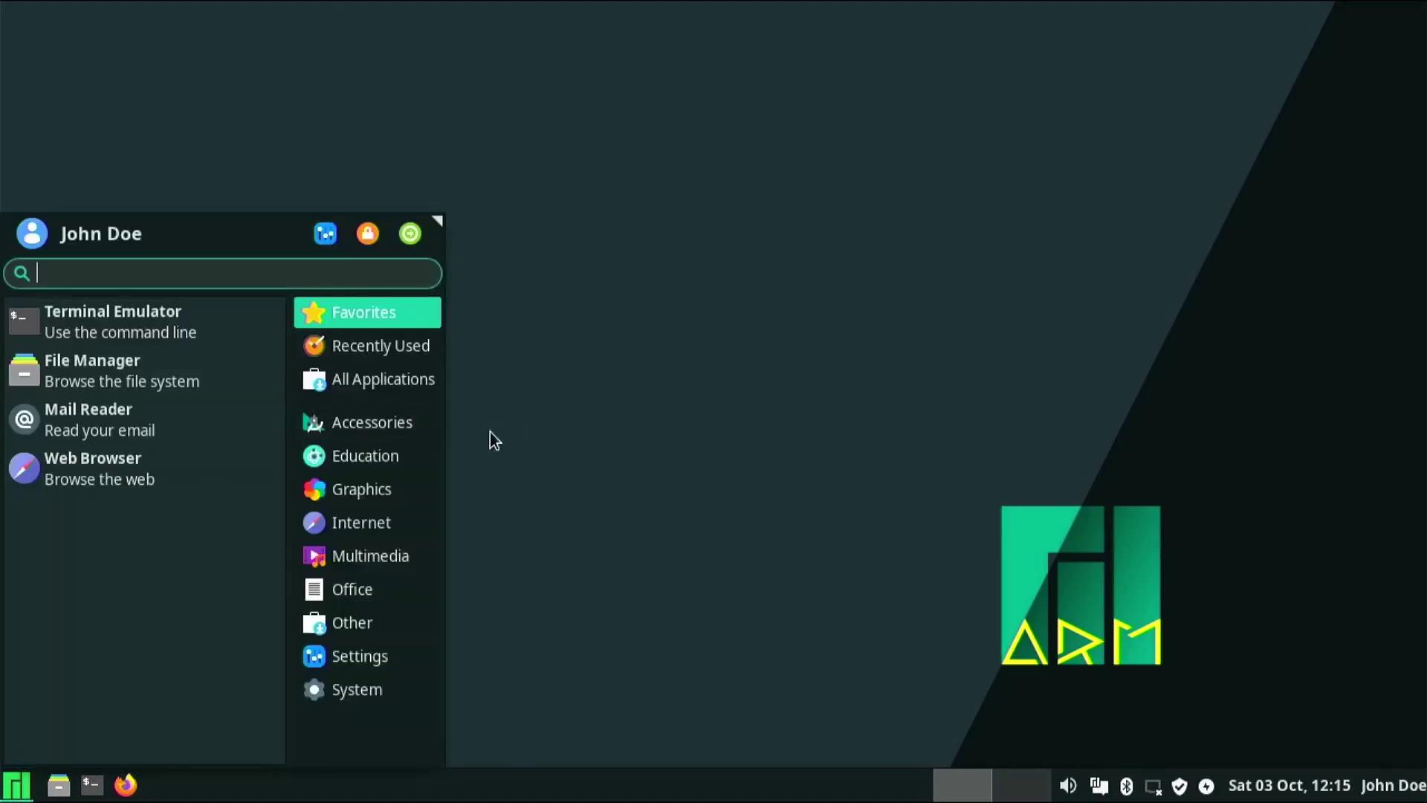
{"action": "left_click", "coordinate": [739, 599]}
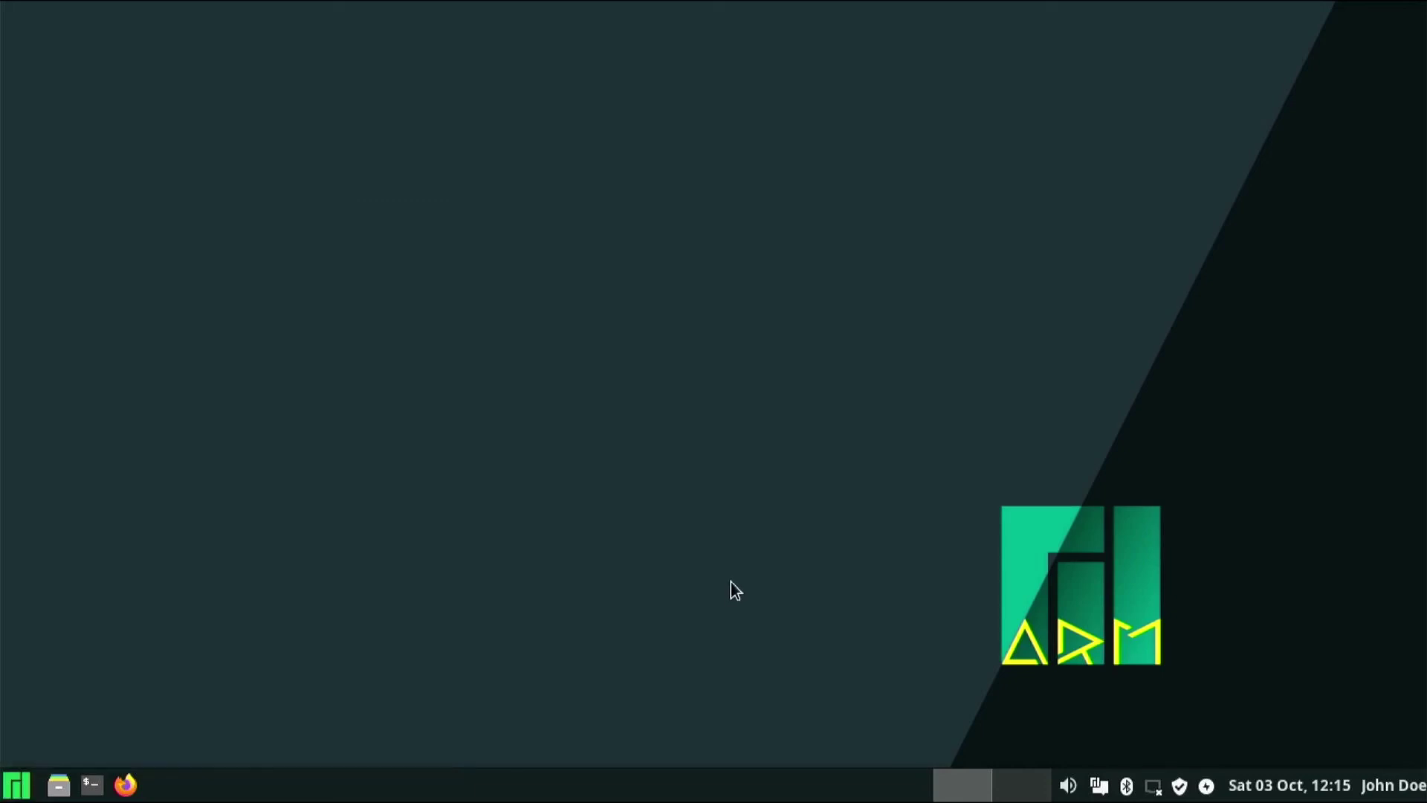